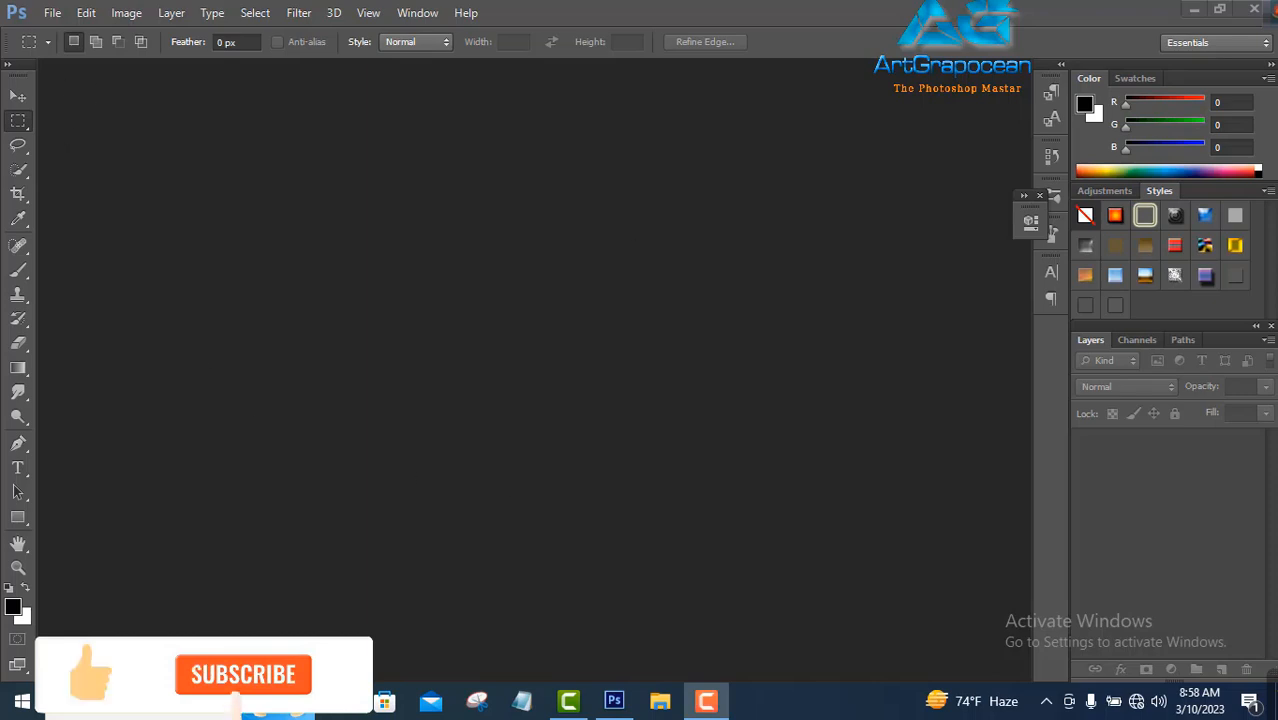
Create a new 1980 × 1080 pixel RGB document at 300 pixels/inch with a white background
{"action": "left_click", "coordinate": [52, 12]}
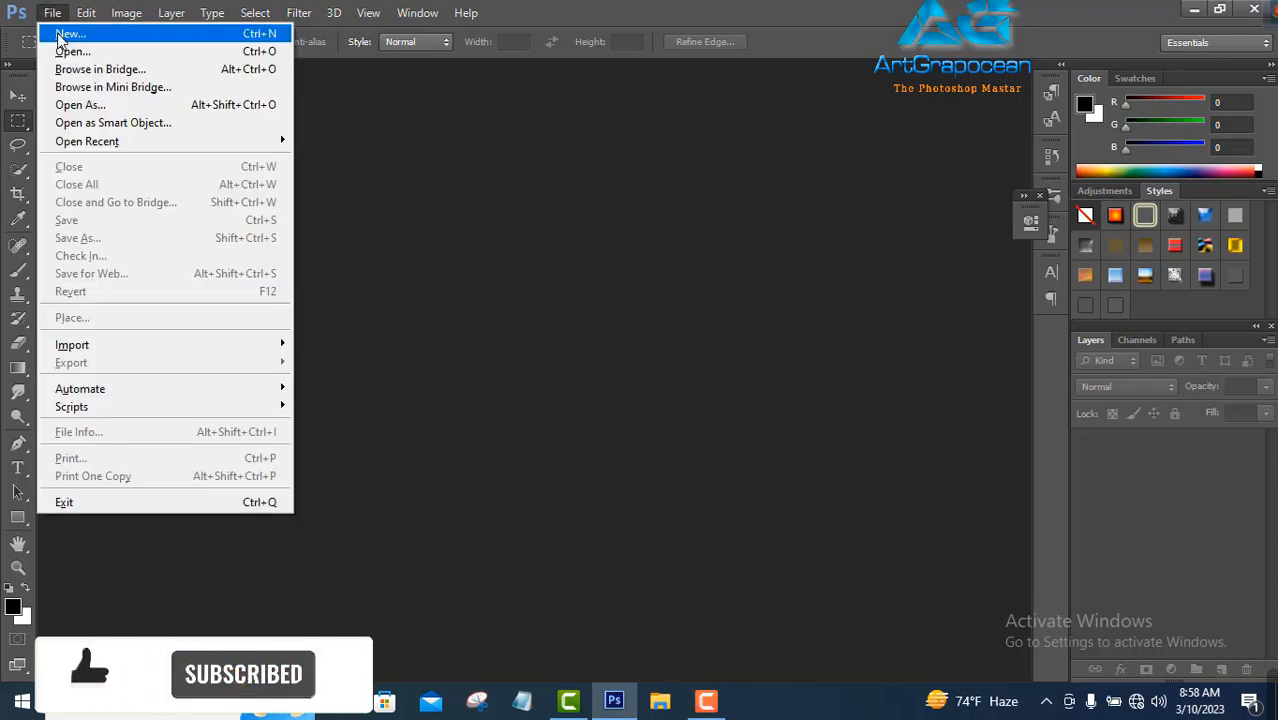
{"action": "left_click", "coordinate": [62, 34]}
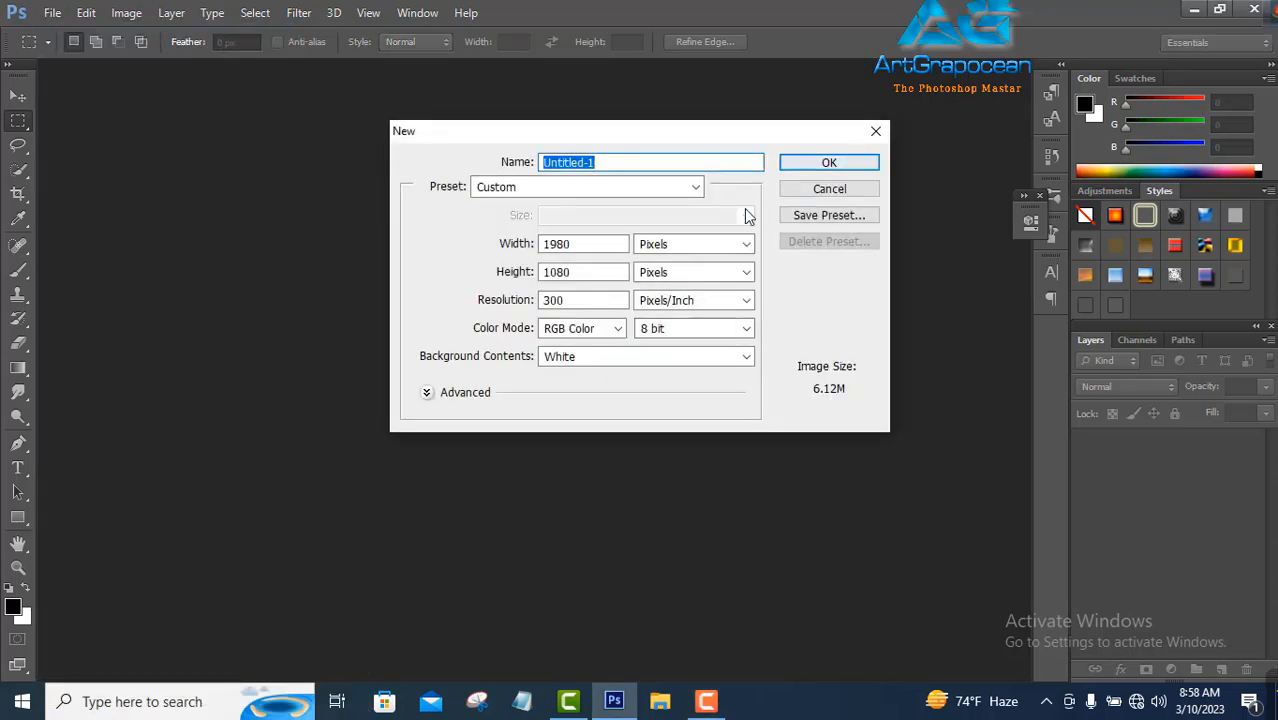
{"action": "key", "text": "Tab"}
{"action": "key", "text": "Tab"}
{"action": "key", "text": "Tab"}
{"action": "left_click", "coordinate": [822, 165]}
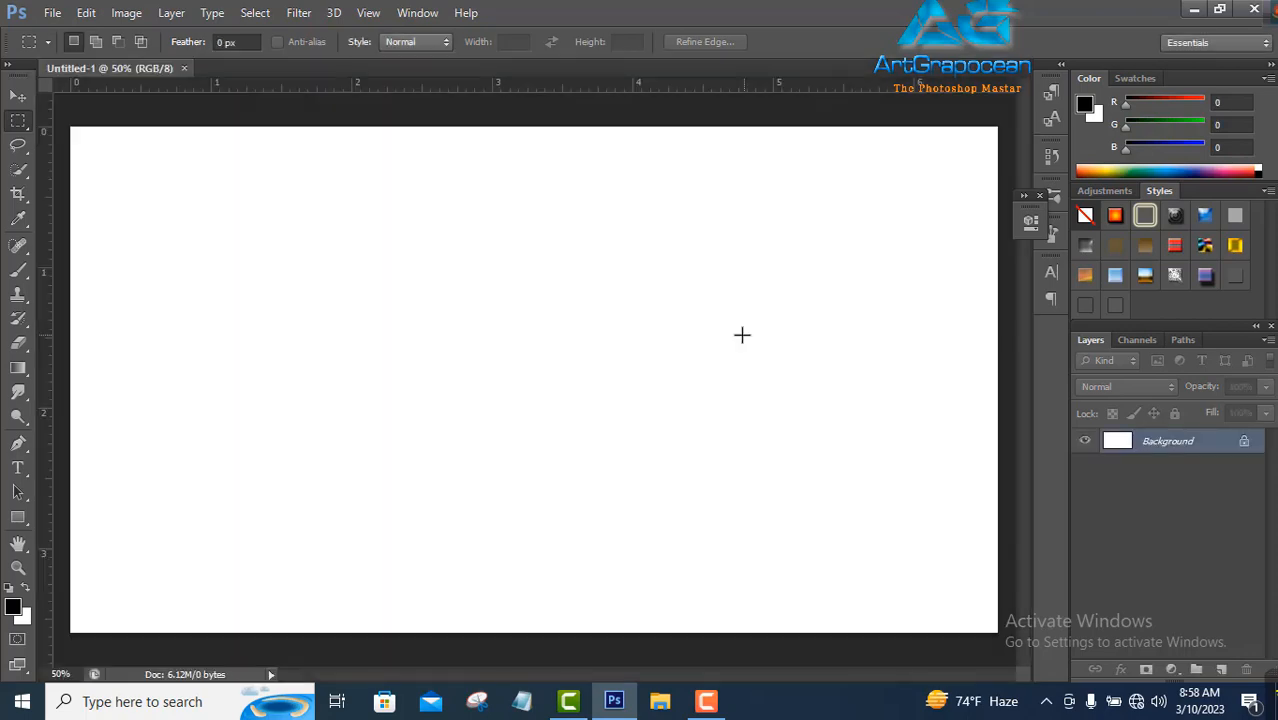
Open all four images (book landscape, tower, dog and baby) from New folder (3) on the desktop
{"action": "left_click", "coordinate": [52, 12]}
{"action": "left_click", "coordinate": [62, 49]}
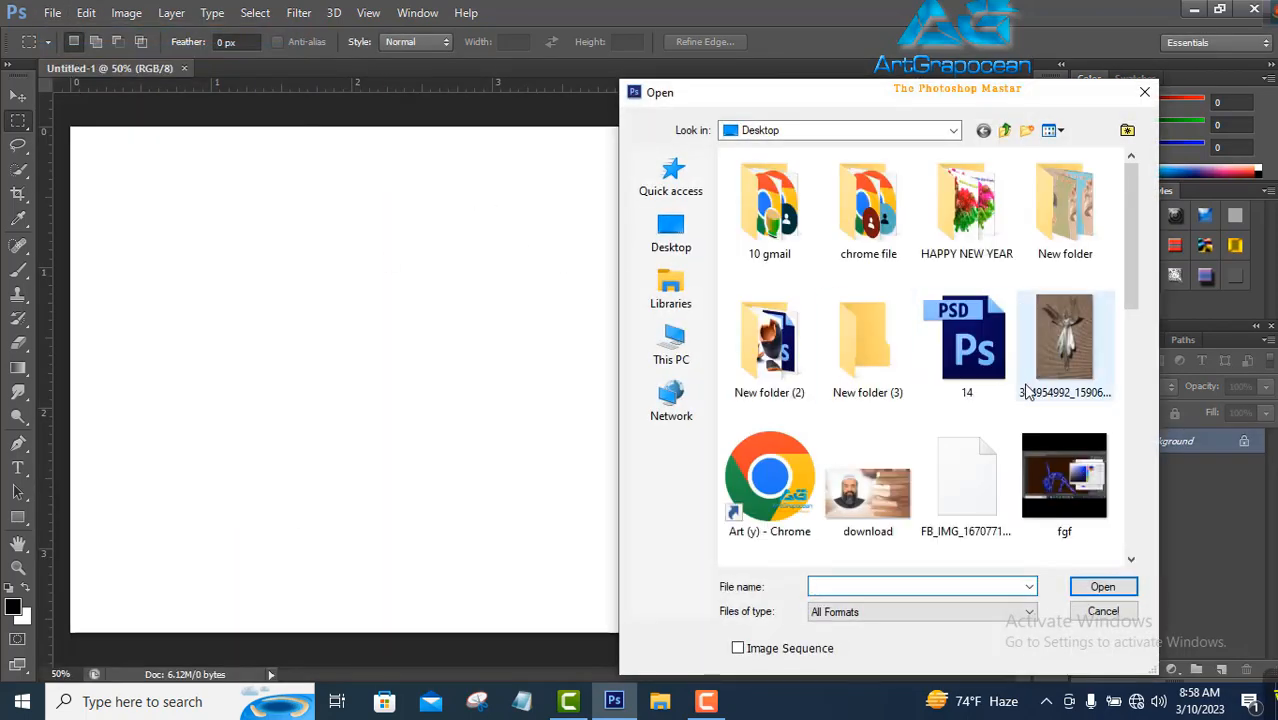
{"action": "left_click", "coordinate": [700, 255]}
{"action": "scroll", "coordinate": [940, 410], "scroll_direction": "down", "scroll_amount": 1}
{"action": "scroll", "coordinate": [940, 410], "scroll_direction": "down", "scroll_amount": 10}
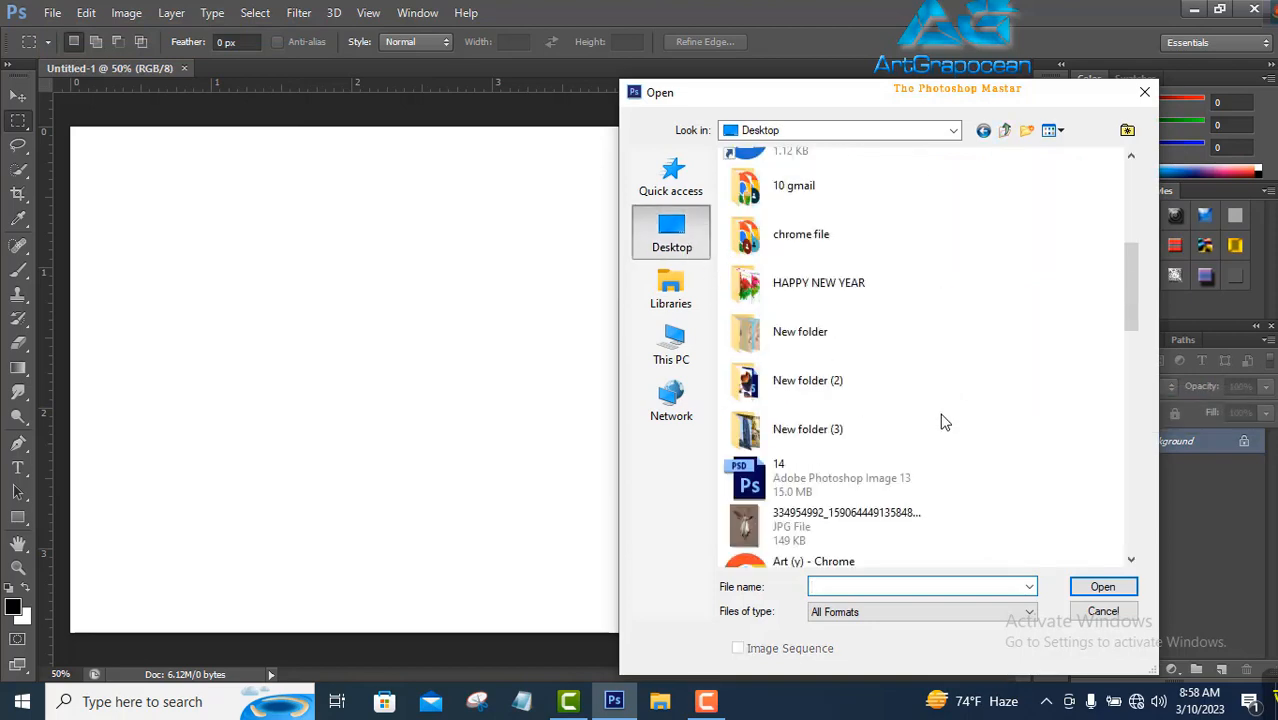
{"action": "scroll", "coordinate": [935, 463], "scroll_direction": "down", "scroll_amount": 5}
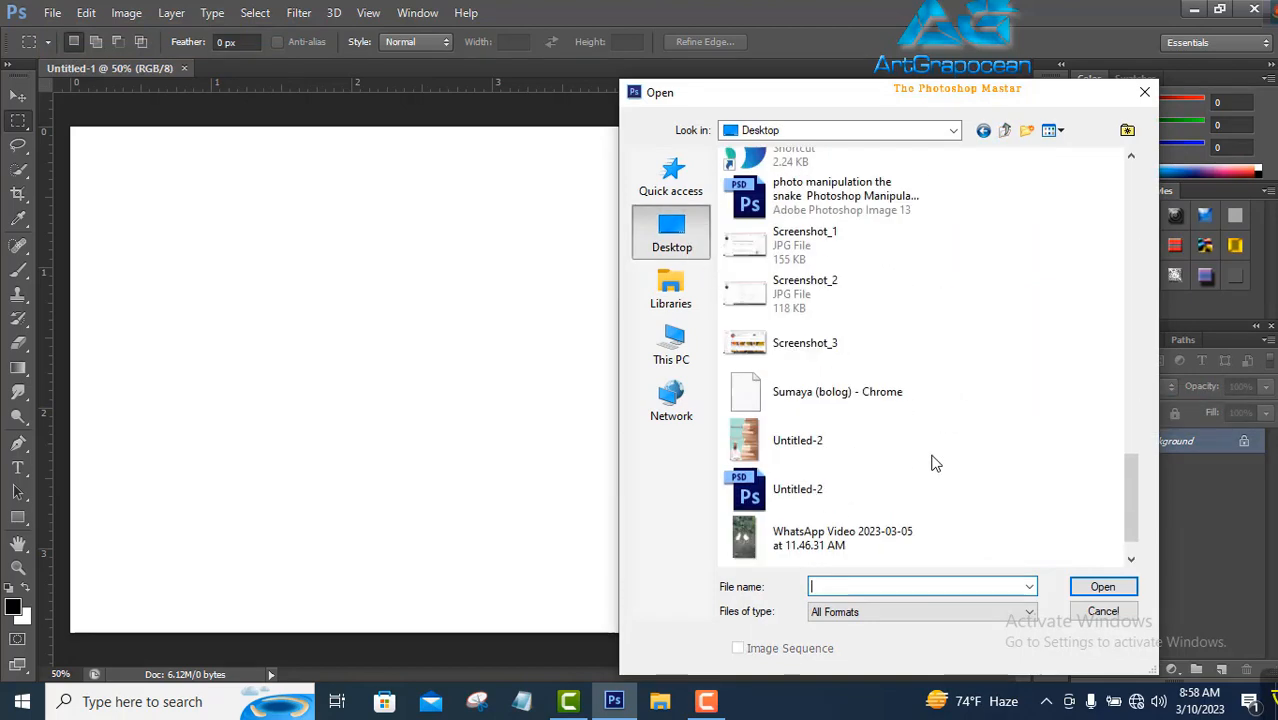
{"action": "scroll", "coordinate": [935, 463], "scroll_direction": "up", "scroll_amount": 4}
{"action": "scroll", "coordinate": [935, 463], "scroll_direction": "up", "scroll_amount": 12}
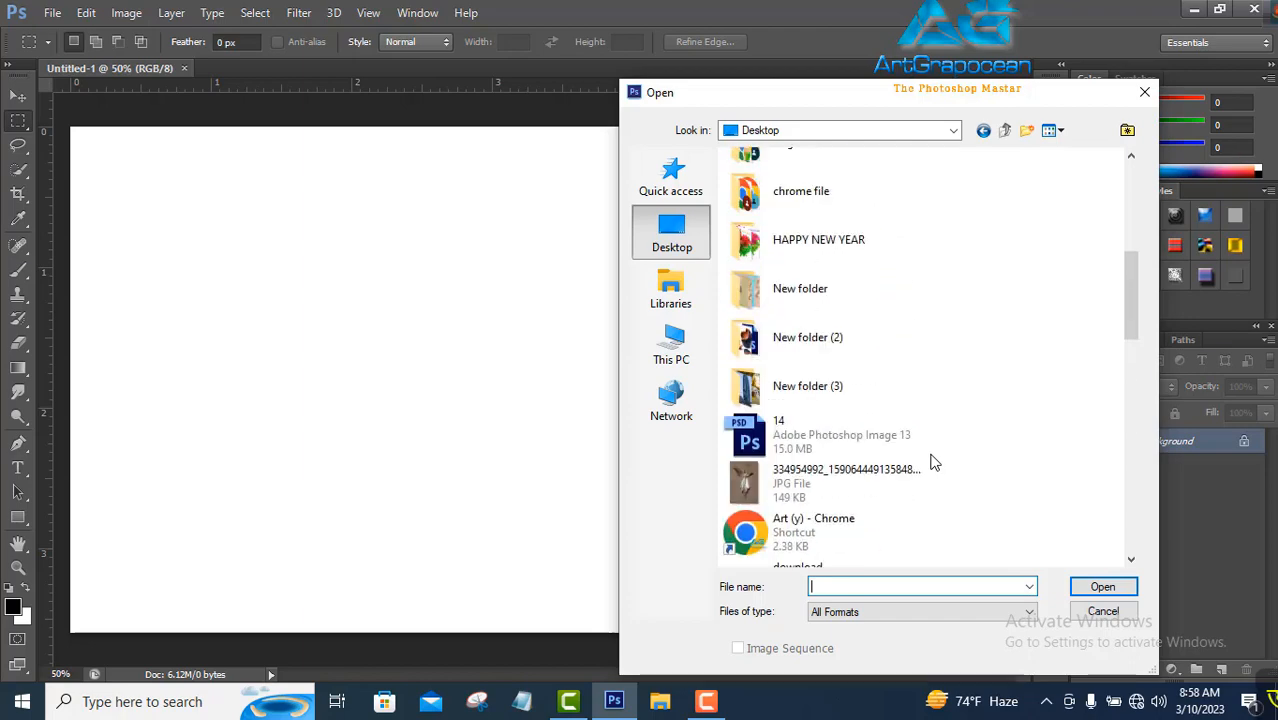
{"action": "double_click", "coordinate": [787, 388]}
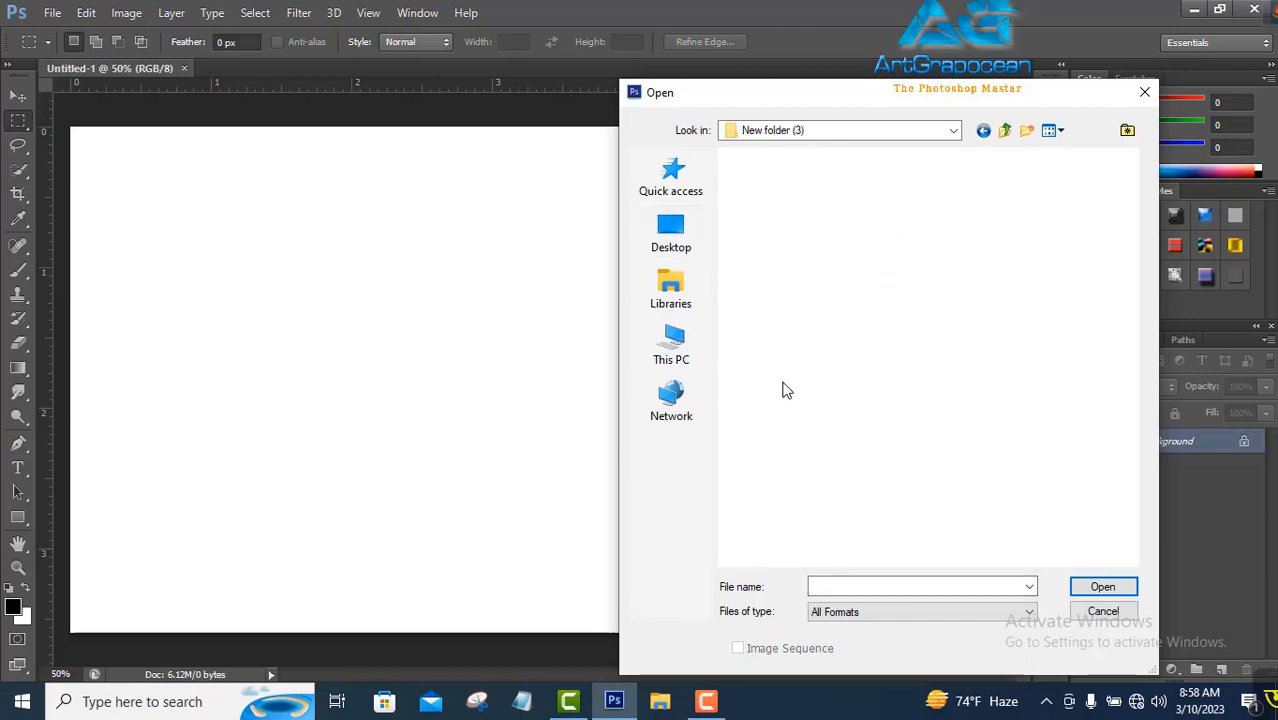
{"action": "left_click_drag", "start_coordinate": [1061, 303], "coordinate": [725, 158]}
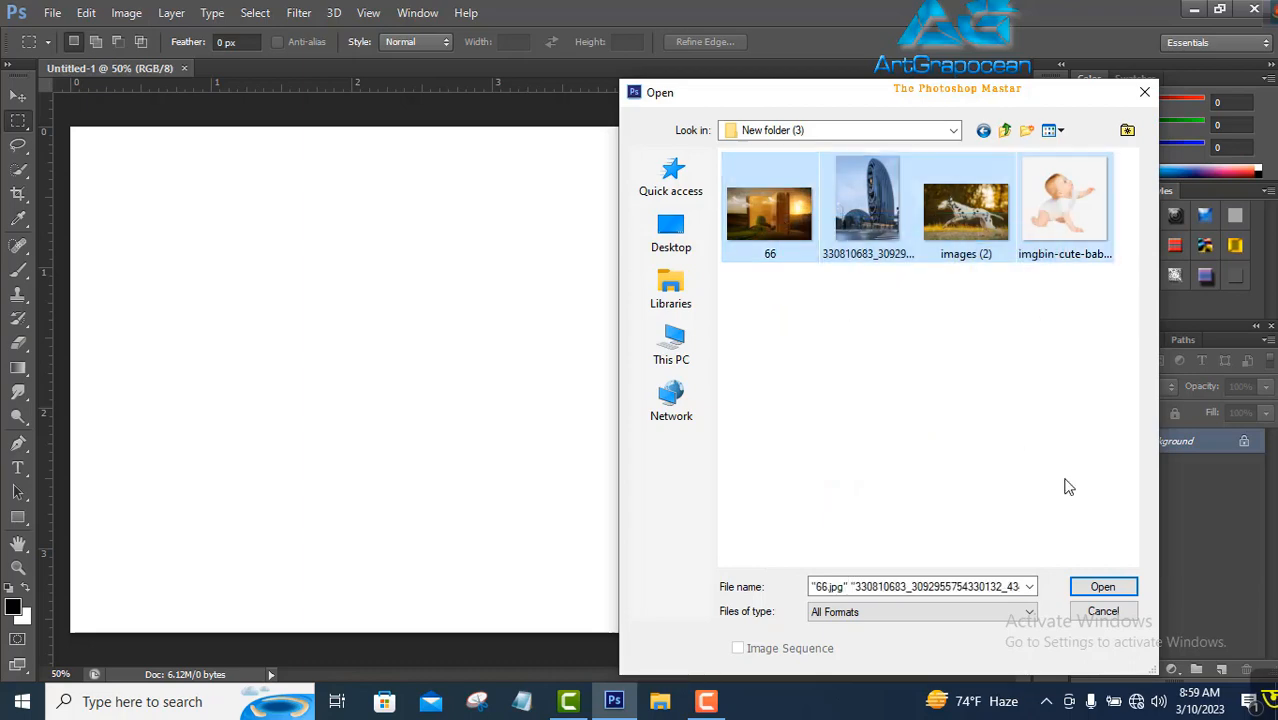
{"action": "left_click", "coordinate": [1100, 587]}
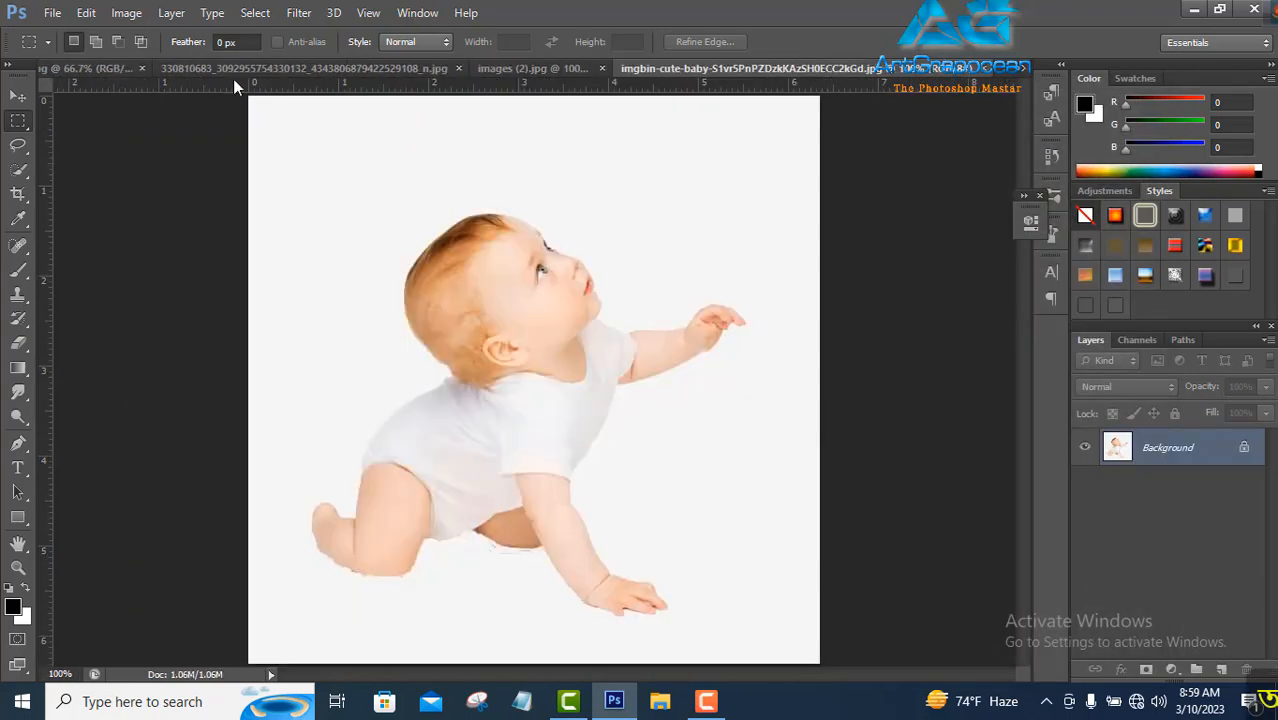
Unlock the background layer of 66.jpg and copy the book landscape into the upper-left corner of the Untitled-1 canvas
{"action": "left_click", "coordinate": [113, 72]}
{"action": "key", "text": "v"}
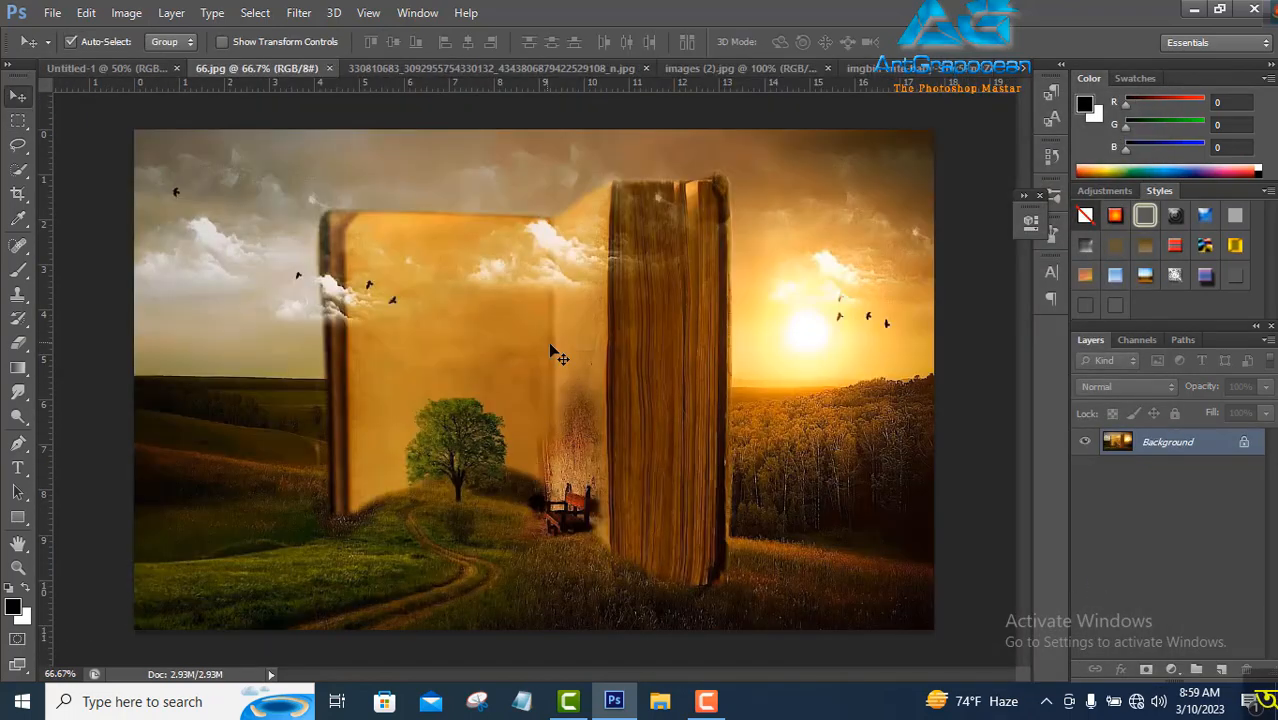
{"action": "double_click", "coordinate": [1202, 450]}
{"action": "left_click", "coordinate": [801, 228]}
{"action": "left_click_drag", "start_coordinate": [712, 335], "coordinate": [530, 321]}
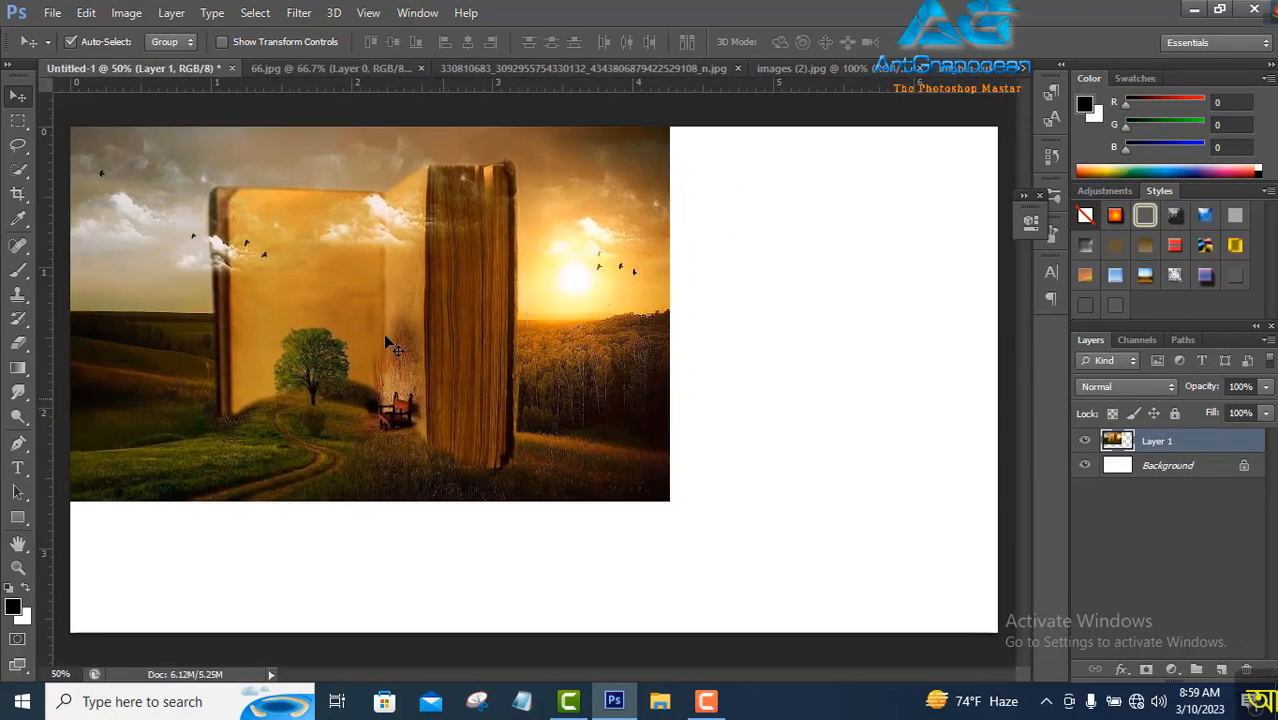
Show the transform controls and scale the book landscape layer to fill the whole canvas
{"action": "left_click", "coordinate": [222, 41]}
{"action": "left_click_drag", "start_coordinate": [670, 501], "coordinate": [997, 633]}
{"action": "key", "text": "Return"}
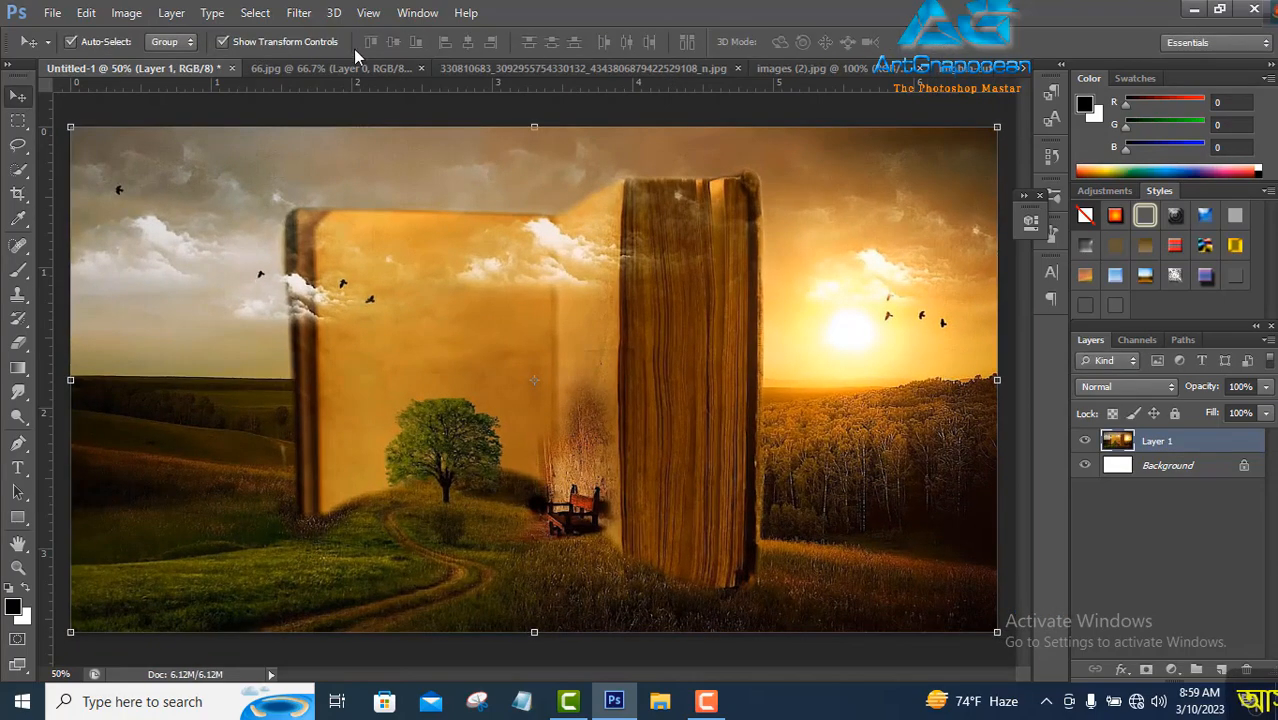
Close the 66.jpg document without saving its changes
{"action": "left_click", "coordinate": [265, 68]}
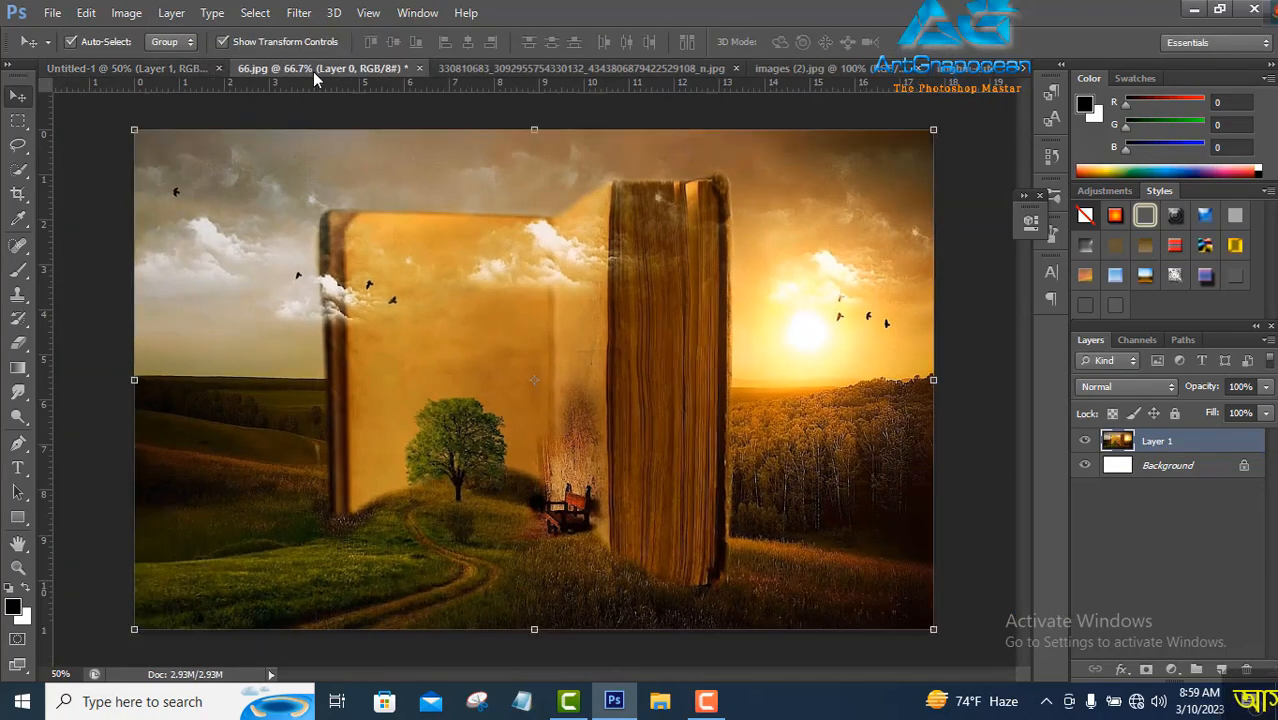
{"action": "left_click", "coordinate": [419, 68]}
{"action": "left_click", "coordinate": [644, 275]}
Unlock the tower photo's background layer and copy it into the lower-right corner of the Untitled-1 canvas
{"action": "left_click", "coordinate": [370, 70]}
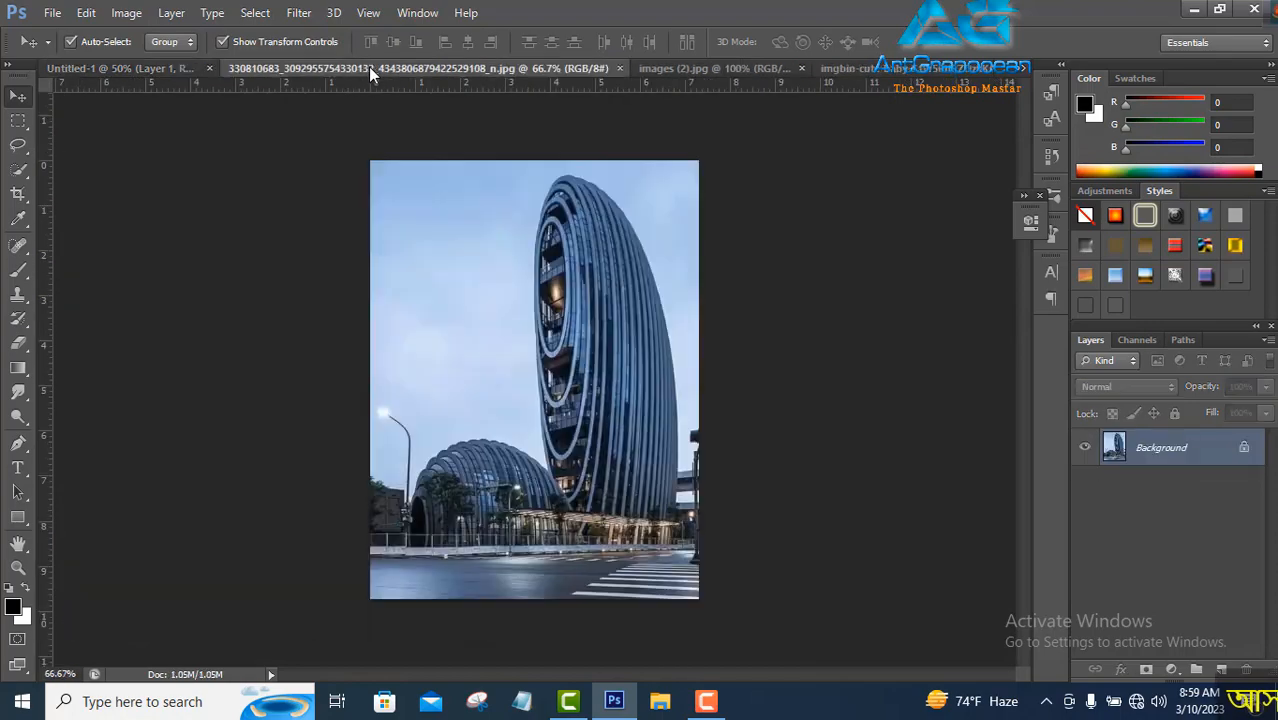
{"action": "double_click", "coordinate": [1097, 457]}
{"action": "key", "text": "Return"}
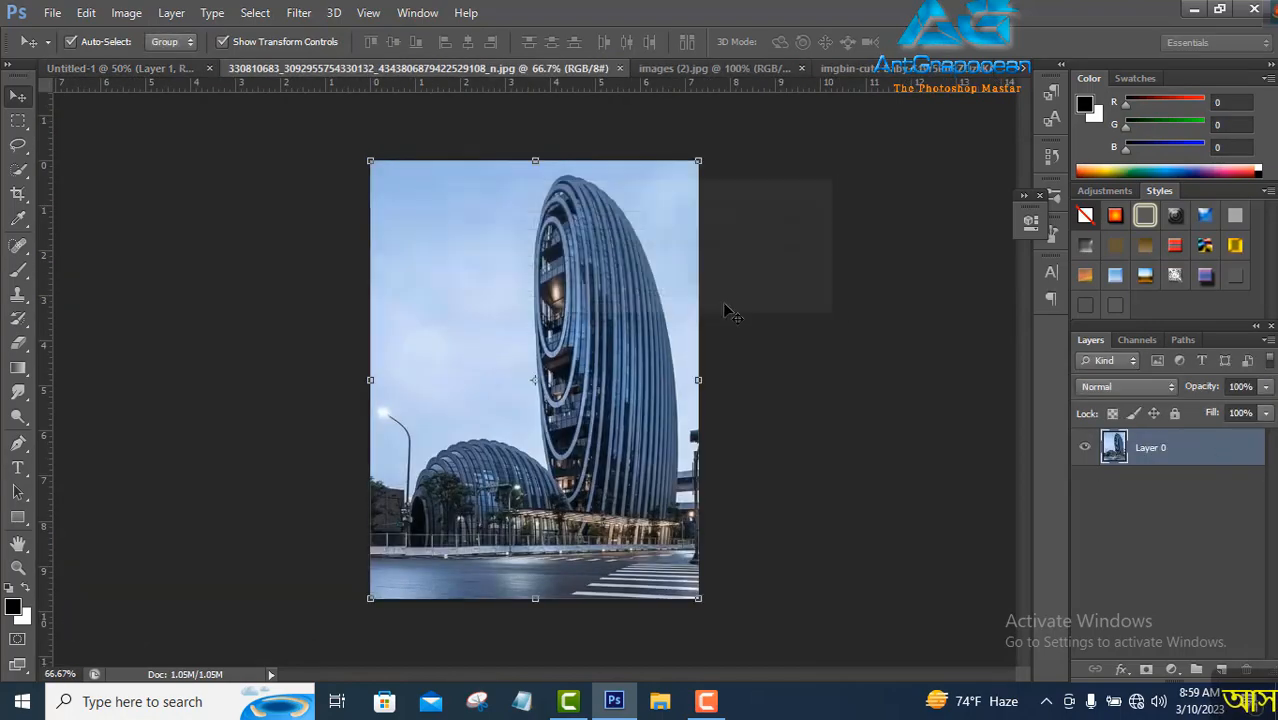
{"action": "left_click_drag", "start_coordinate": [620, 393], "coordinate": [964, 484]}
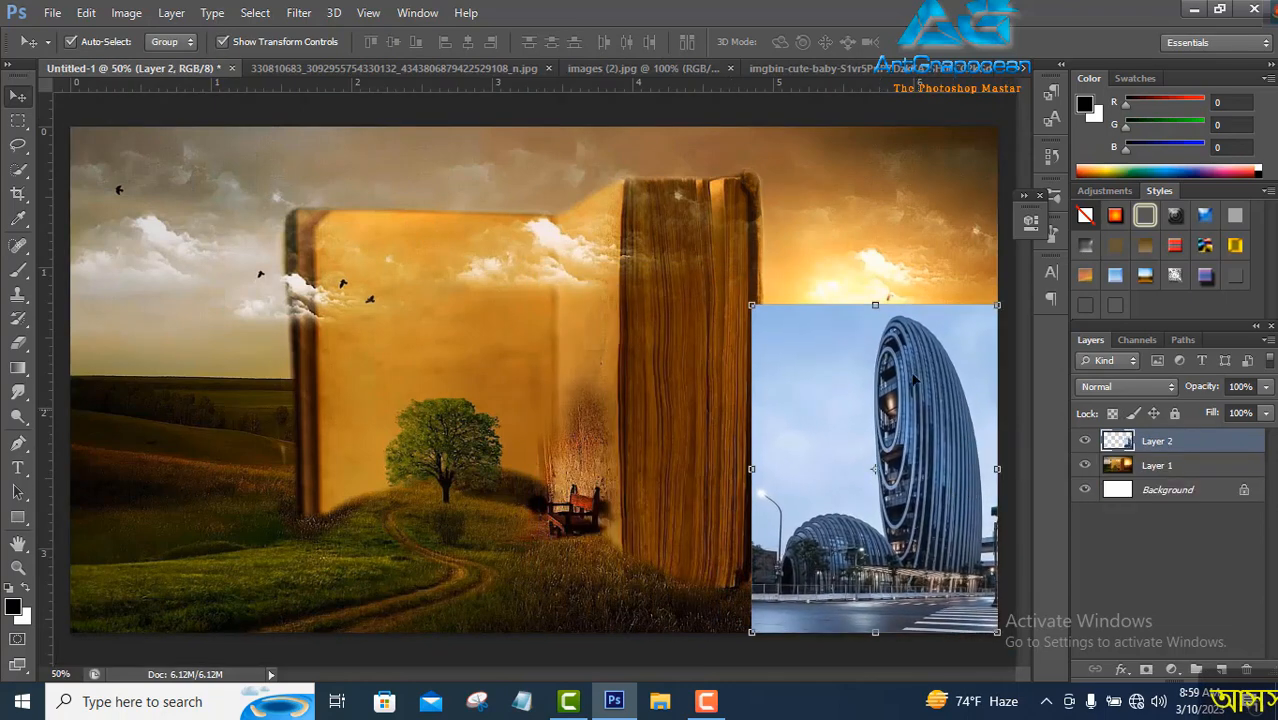
Stretch the tower layer to 204.56% width and 152.21% height over the right half of the canvas and apply the transform
{"action": "left_click_drag", "start_coordinate": [877, 303], "coordinate": [877, 175]}
{"action": "left_click_drag", "start_coordinate": [946, 404], "coordinate": [961, 404]}
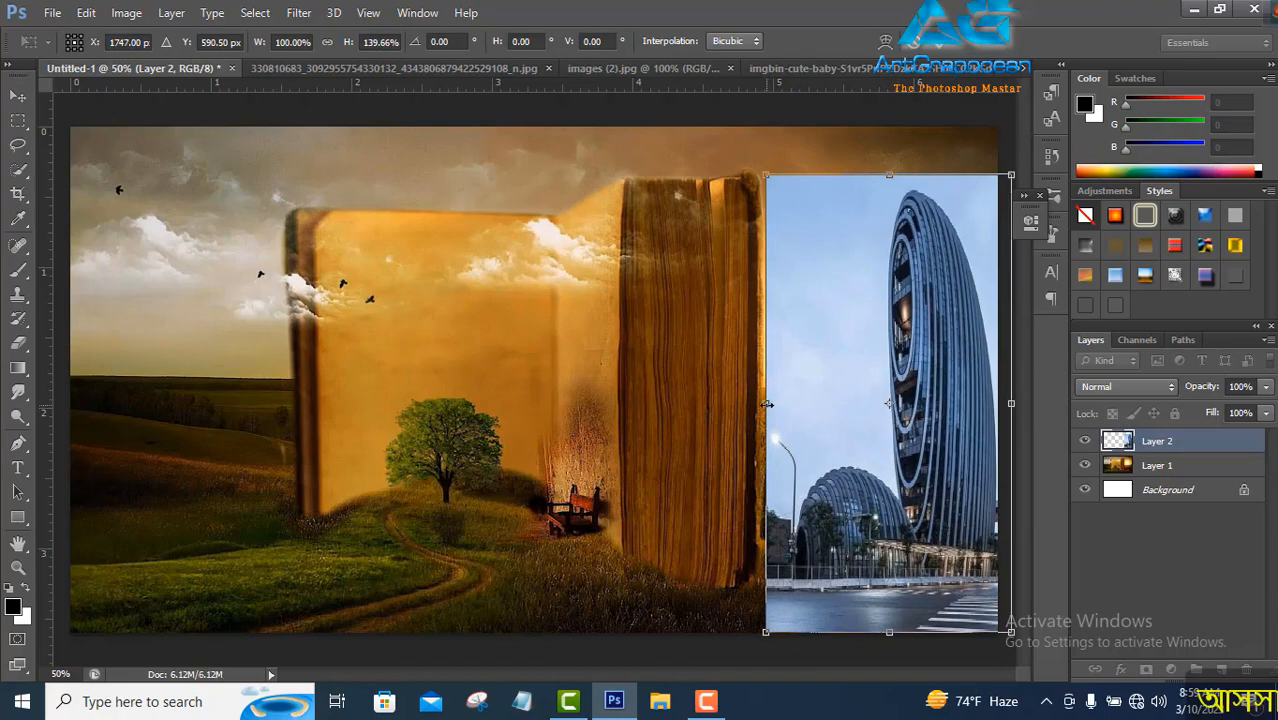
{"action": "left_click_drag", "start_coordinate": [766, 404], "coordinate": [508, 405]}
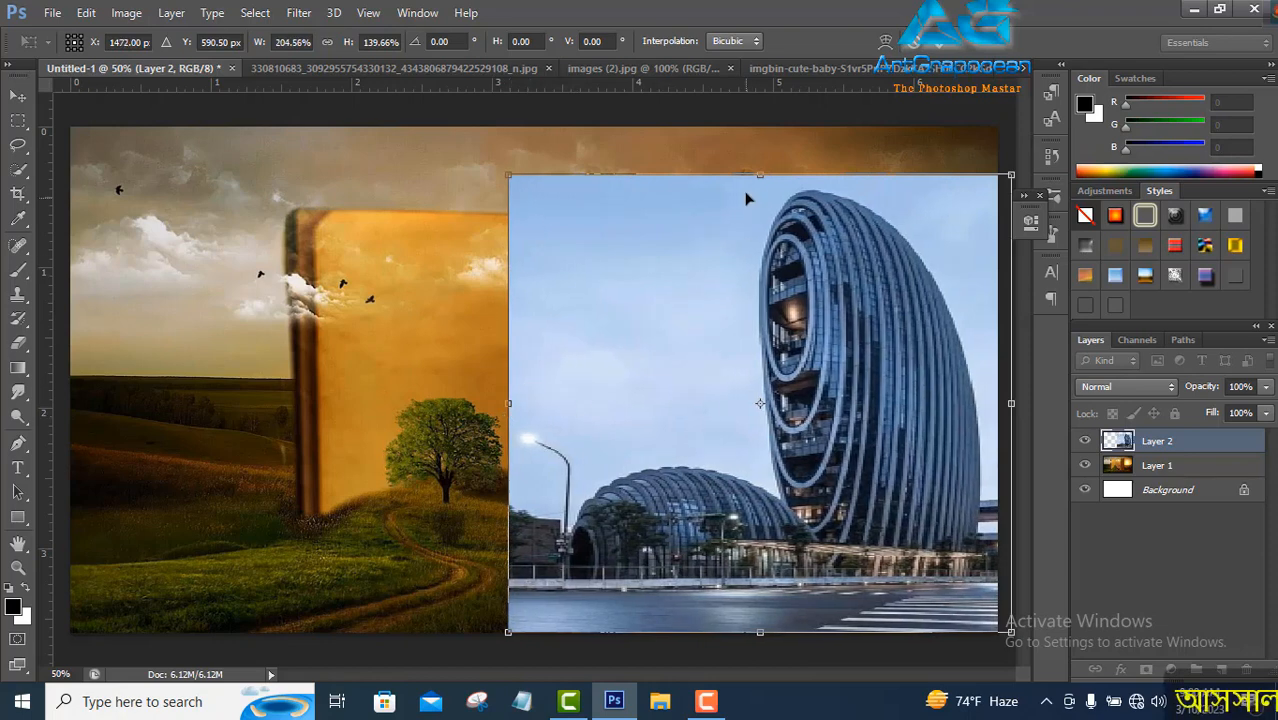
{"action": "left_click_drag", "start_coordinate": [755, 176], "coordinate": [761, 149]}
{"action": "left_click_drag", "start_coordinate": [769, 497], "coordinate": [770, 511]}
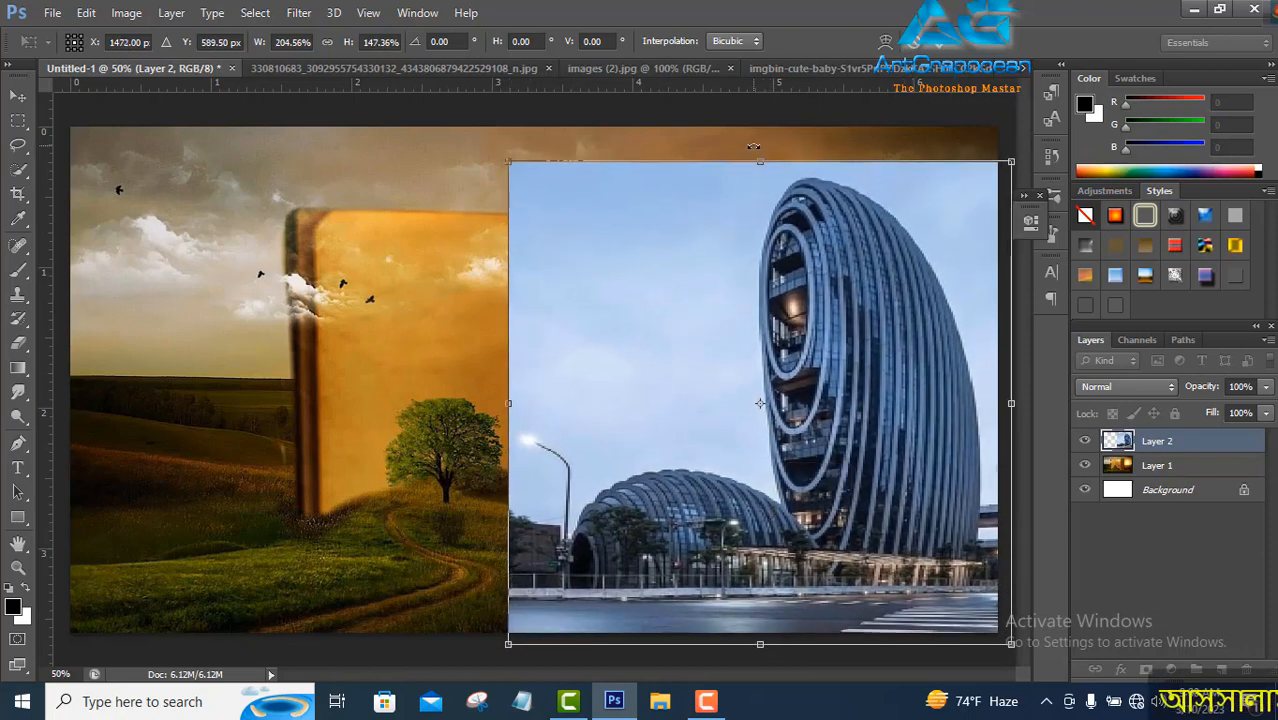
{"action": "left_click_drag", "start_coordinate": [760, 161], "coordinate": [757, 146]}
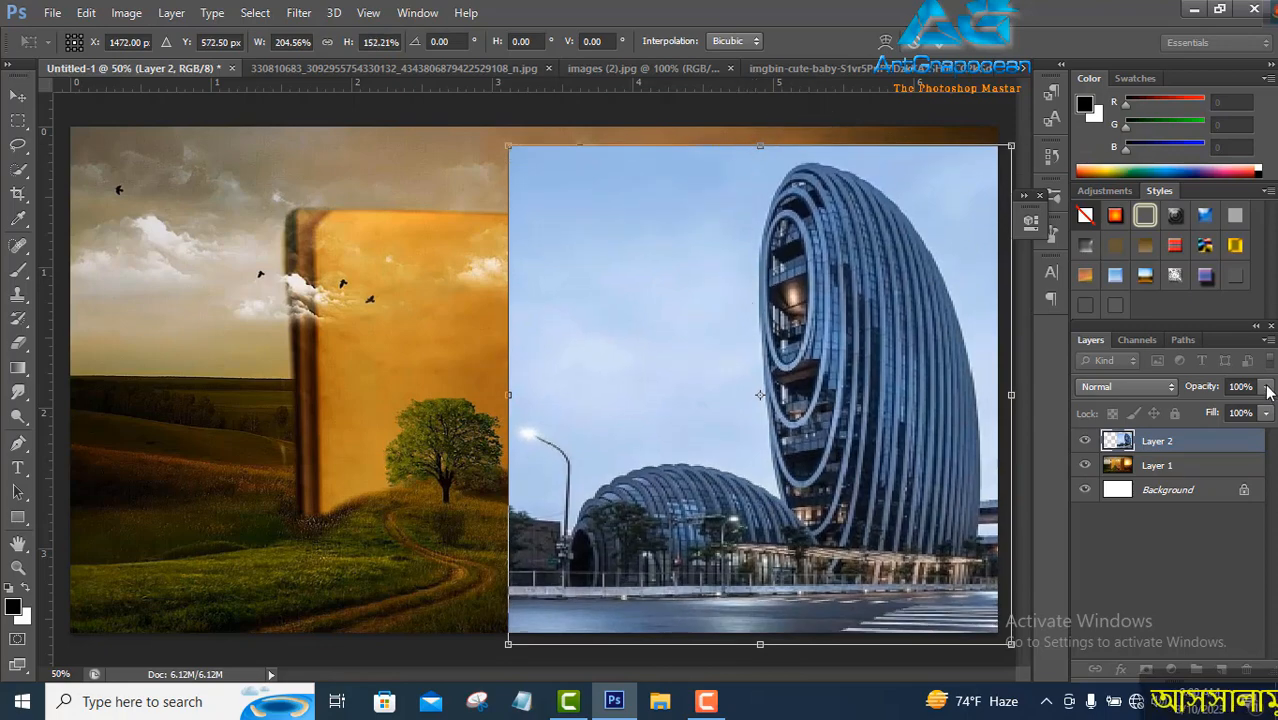
{"action": "mouse_move", "coordinate": [1267, 387]}
{"action": "left_mouse_down"}
{"action": "mouse_move", "coordinate": [1215, 402]}
{"action": "mouse_move", "coordinate": [1268, 410]}
{"action": "left_mouse_up"}
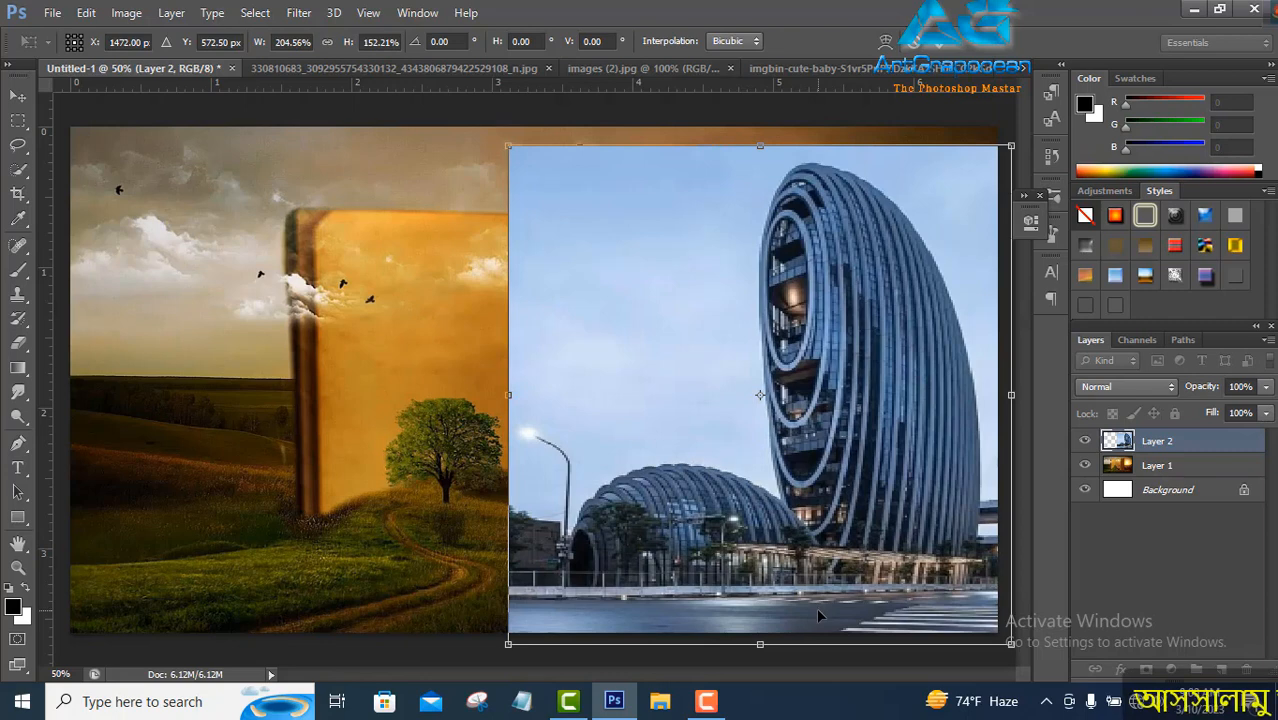
{"action": "left_click", "coordinate": [942, 44]}
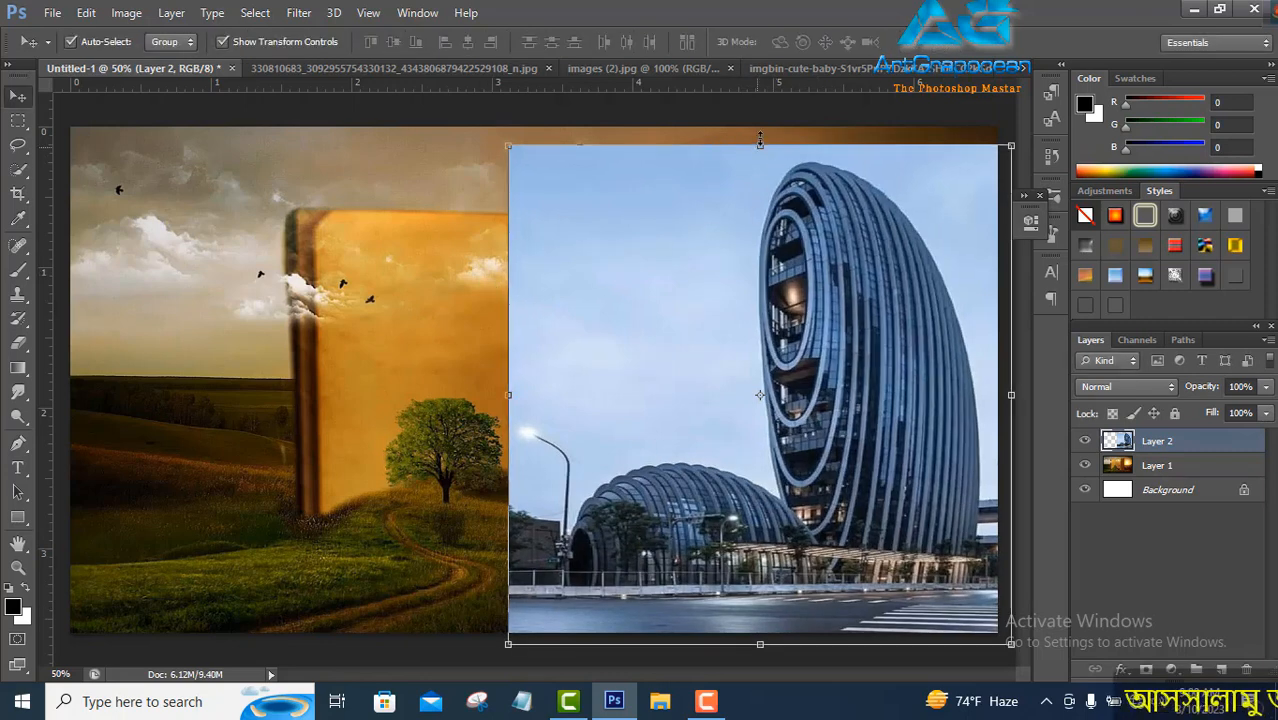
Extend the tower layer to the canvas's upper edge and widen it to about 107% toward the tree
{"action": "left_click_drag", "start_coordinate": [760, 145], "coordinate": [760, 127]}
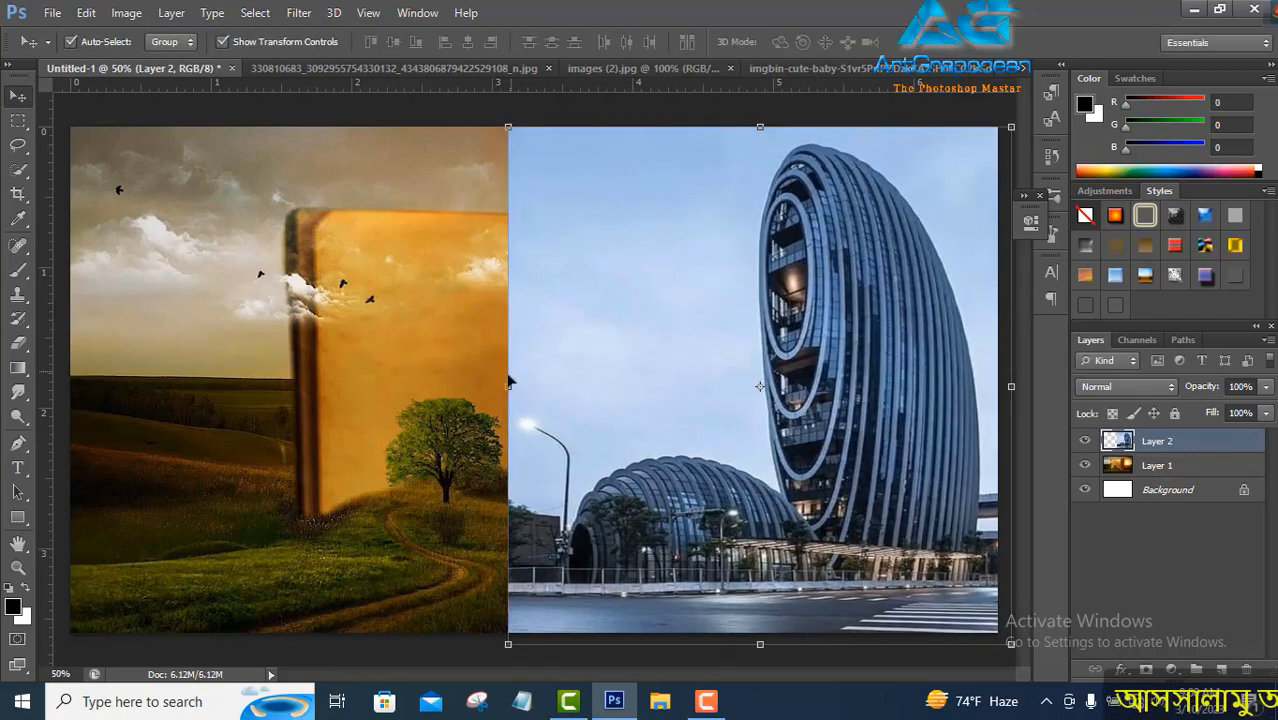
{"action": "left_click_drag", "start_coordinate": [508, 386], "coordinate": [474, 395]}
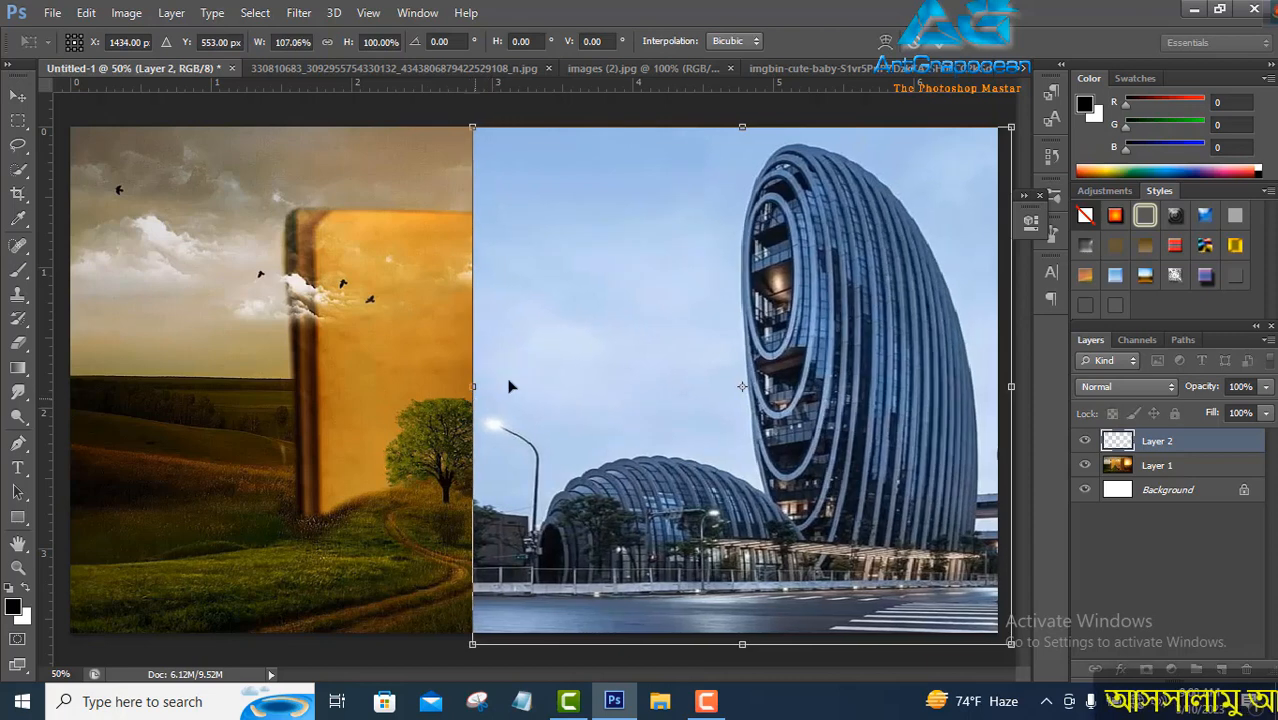
{"action": "left_click", "coordinate": [942, 44]}
Nudge the tower layer slightly to the right
{"action": "key", "text": "Right"}
{"action": "key", "text": "Right"}
{"action": "key", "text": "Right"}
{"action": "key", "text": "Right"}
{"action": "key", "text": "Right"}
{"action": "key", "text": "Right"}
{"action": "key", "text": "Right"}
{"action": "key", "text": "Right"}
{"action": "key", "text": "Right"}
{"action": "key", "text": "Right"}
{"action": "key", "text": "Right"}
{"action": "key", "text": "Right"}
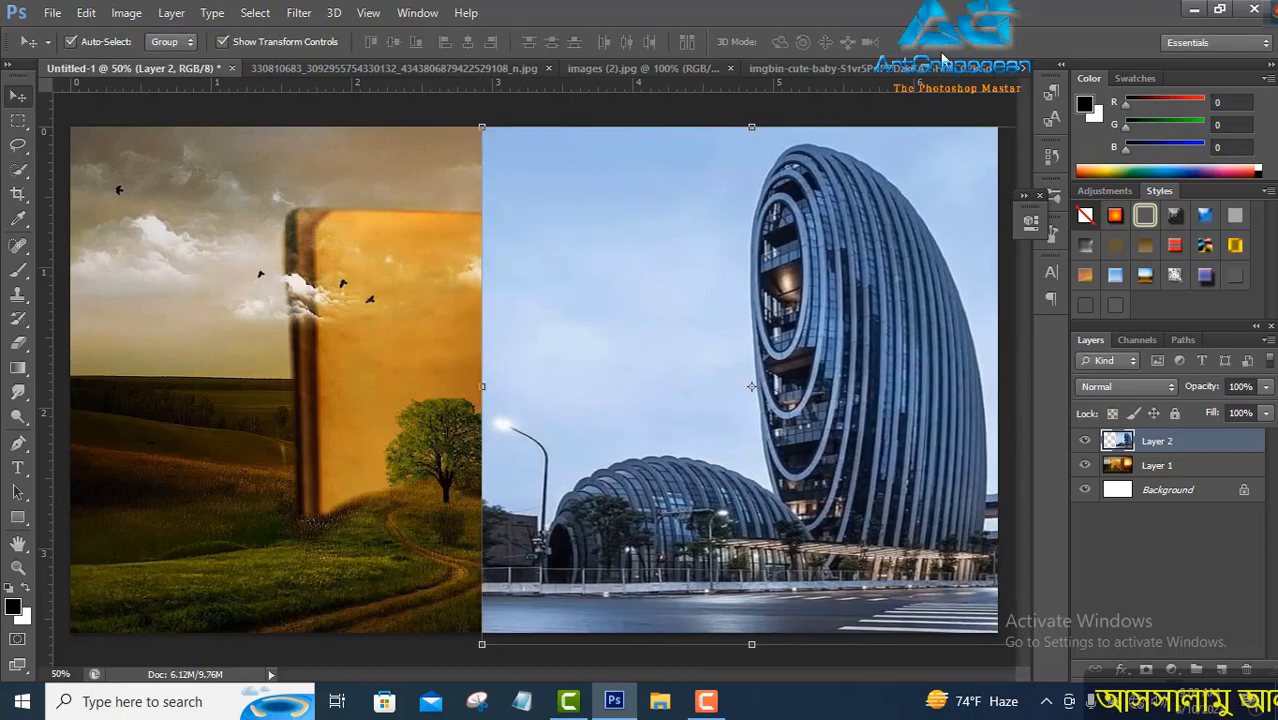
Select the sky around the tower with the Magic Wand at tolerance 32, delete it and clear the selection
{"action": "right_click", "coordinate": [18, 170]}
{"action": "left_click", "coordinate": [90, 187]}
{"action": "left_click", "coordinate": [564, 236]}
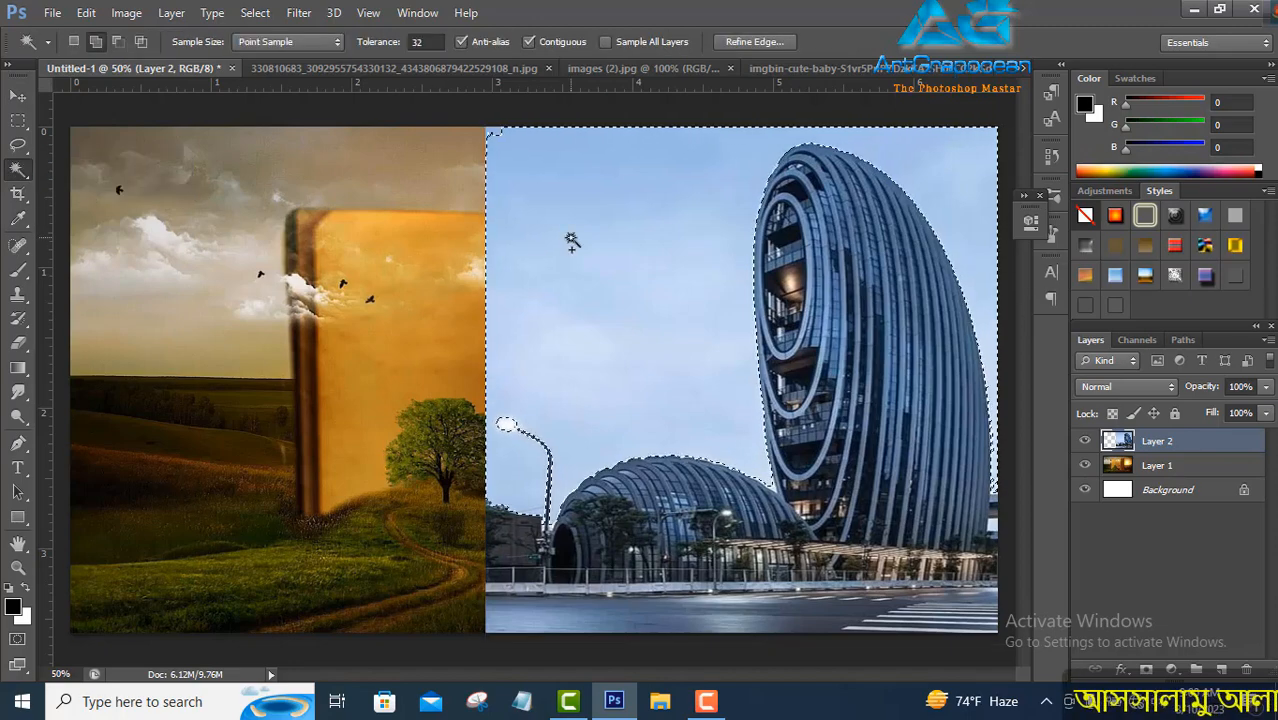
{"action": "key", "text": "Delete"}
{"action": "left_click", "coordinate": [255, 12]}
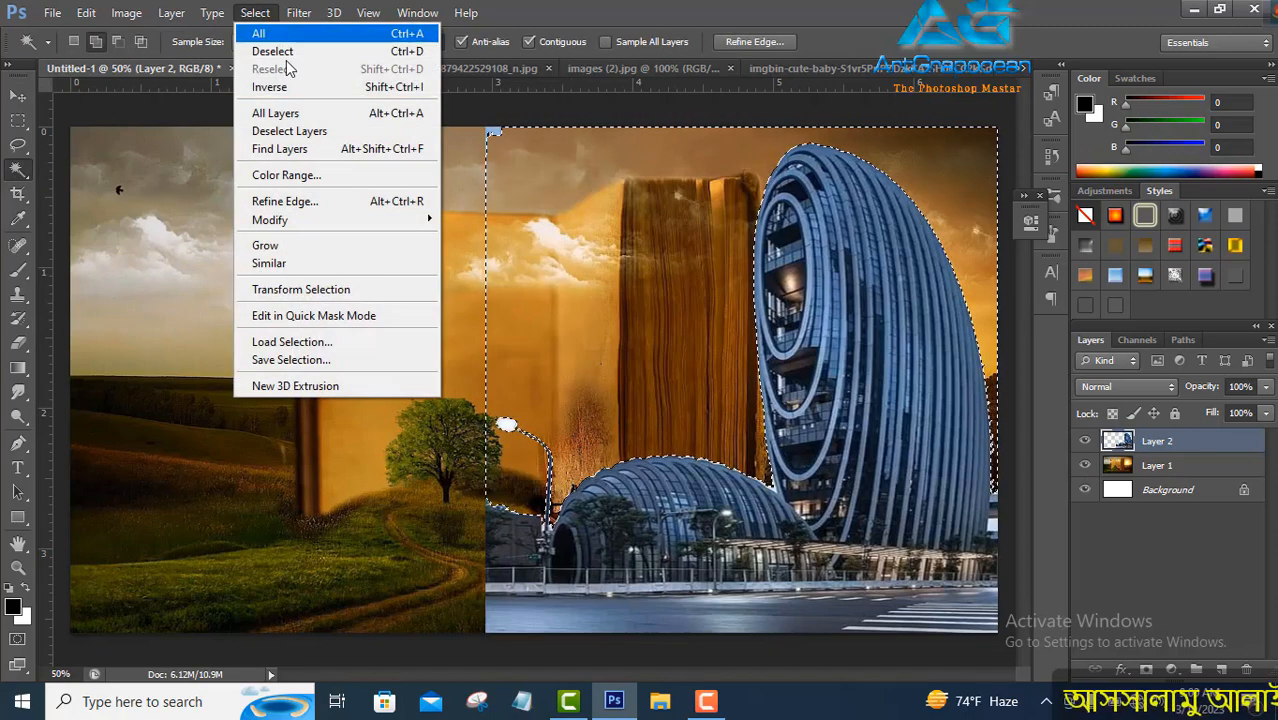
{"action": "left_click", "coordinate": [270, 50]}
Erase the street lamp beside the dome on the tower layer and undo the last eraser stroke
{"action": "left_click", "coordinate": [18, 343]}
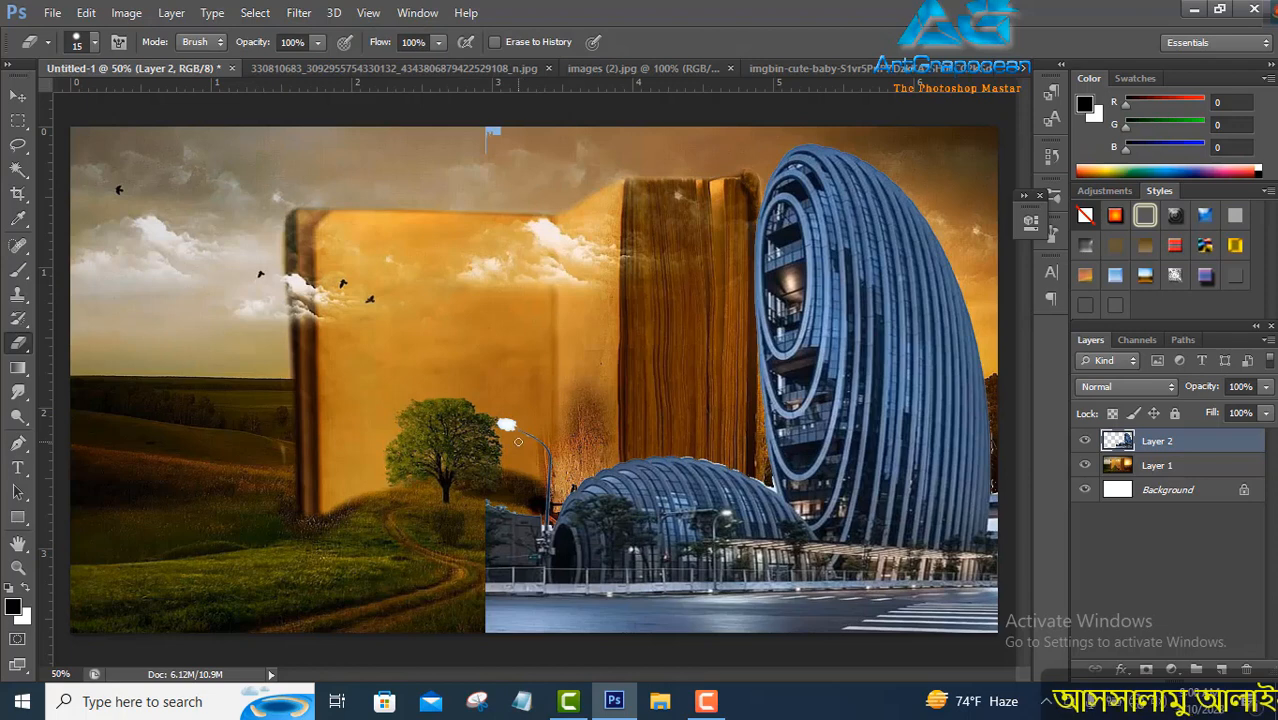
{"action": "left_click_drag", "start_coordinate": [508, 424], "coordinate": [530, 437]}
{"action": "mouse_move", "coordinate": [549, 479]}
{"action": "left_mouse_down"}
{"action": "mouse_move", "coordinate": [532, 546]}
{"action": "mouse_move", "coordinate": [544, 520]}
{"action": "mouse_move", "coordinate": [513, 520]}
{"action": "left_mouse_up"}
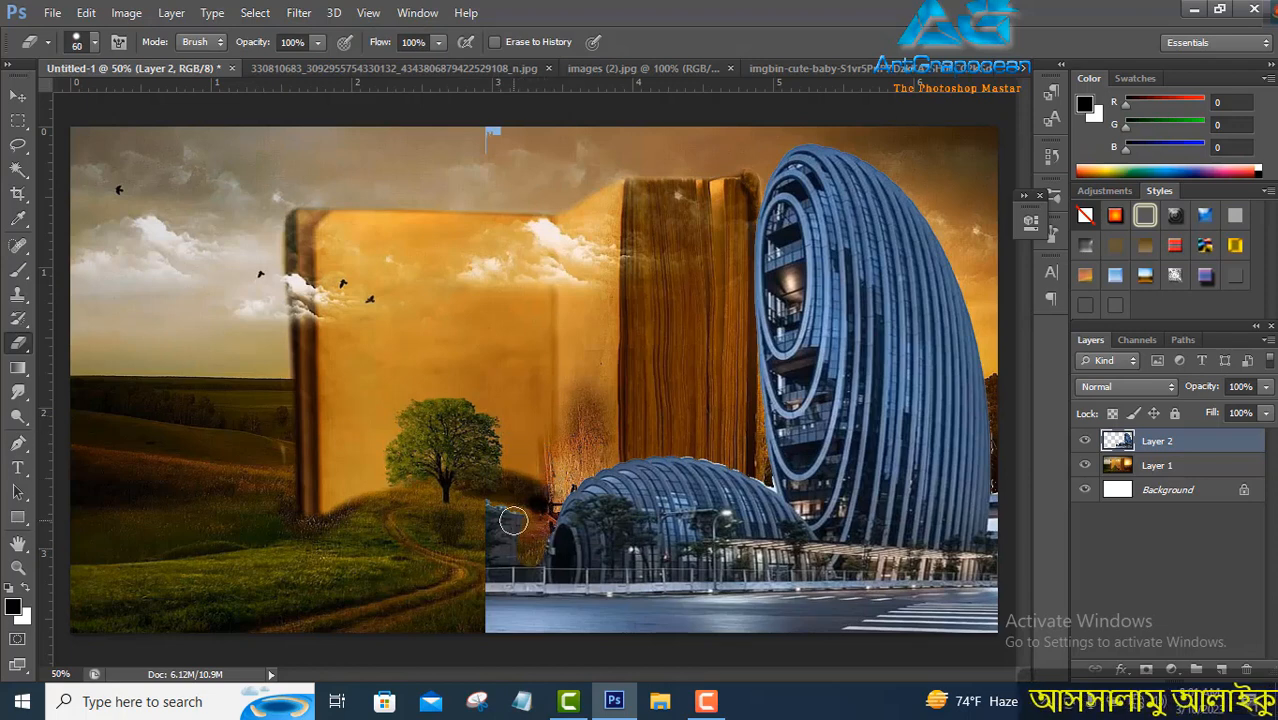
{"action": "key", "text": "ctrl+z"}
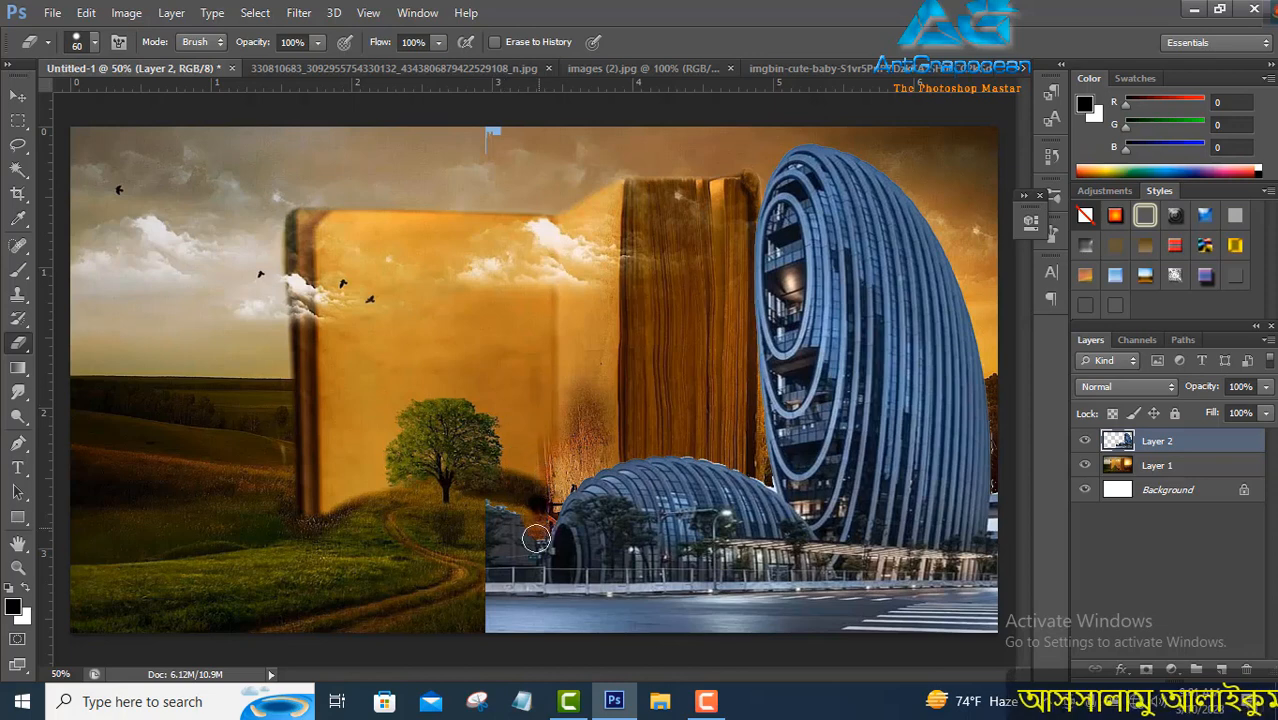
Erase the strip left of the dome, the leftover sky patch and the right-edge remnants with a 60 px eraser
{"action": "mouse_move", "coordinate": [536, 540]}
{"action": "left_mouse_down"}
{"action": "mouse_move", "coordinate": [526, 578]}
{"action": "mouse_move", "coordinate": [501, 480]}
{"action": "mouse_move", "coordinate": [490, 484]}
{"action": "mouse_move", "coordinate": [509, 583]}
{"action": "mouse_move", "coordinate": [493, 564]}
{"action": "mouse_move", "coordinate": [503, 651]}
{"action": "mouse_move", "coordinate": [526, 556]}
{"action": "mouse_move", "coordinate": [526, 649]}
{"action": "mouse_move", "coordinate": [525, 506]}
{"action": "mouse_move", "coordinate": [561, 478]}
{"action": "left_mouse_up"}
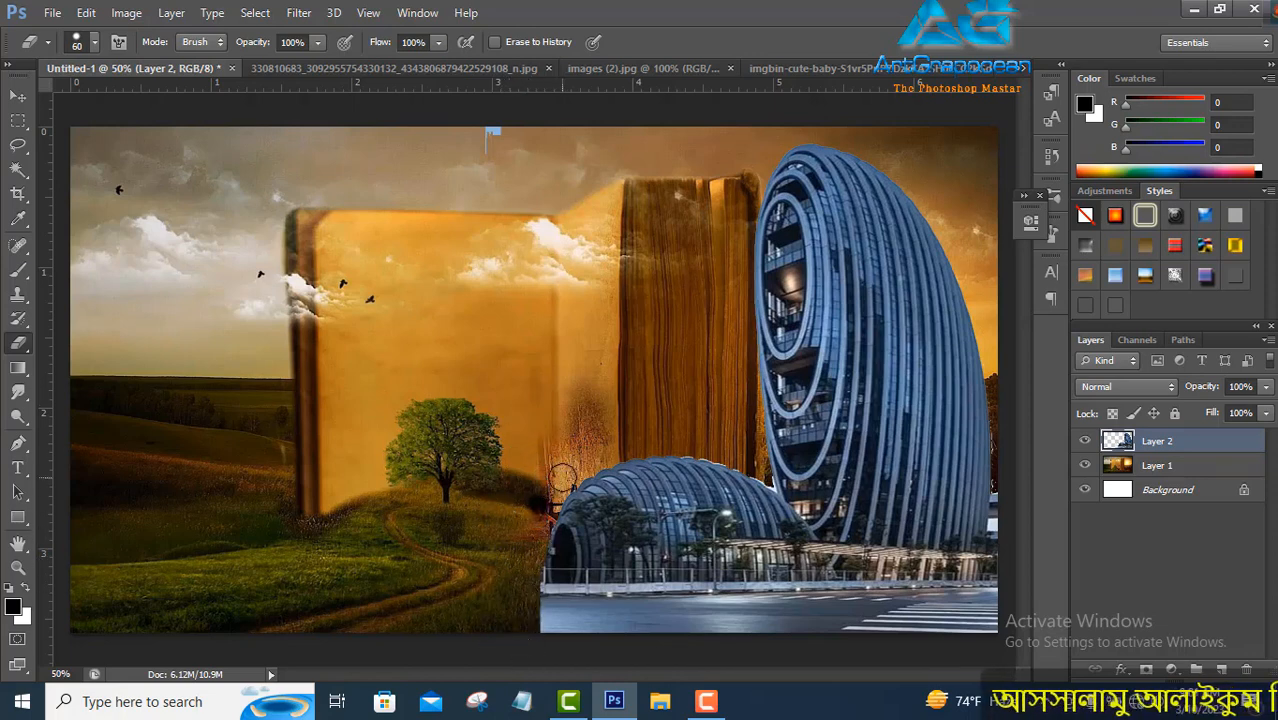
{"action": "left_click", "coordinate": [492, 131]}
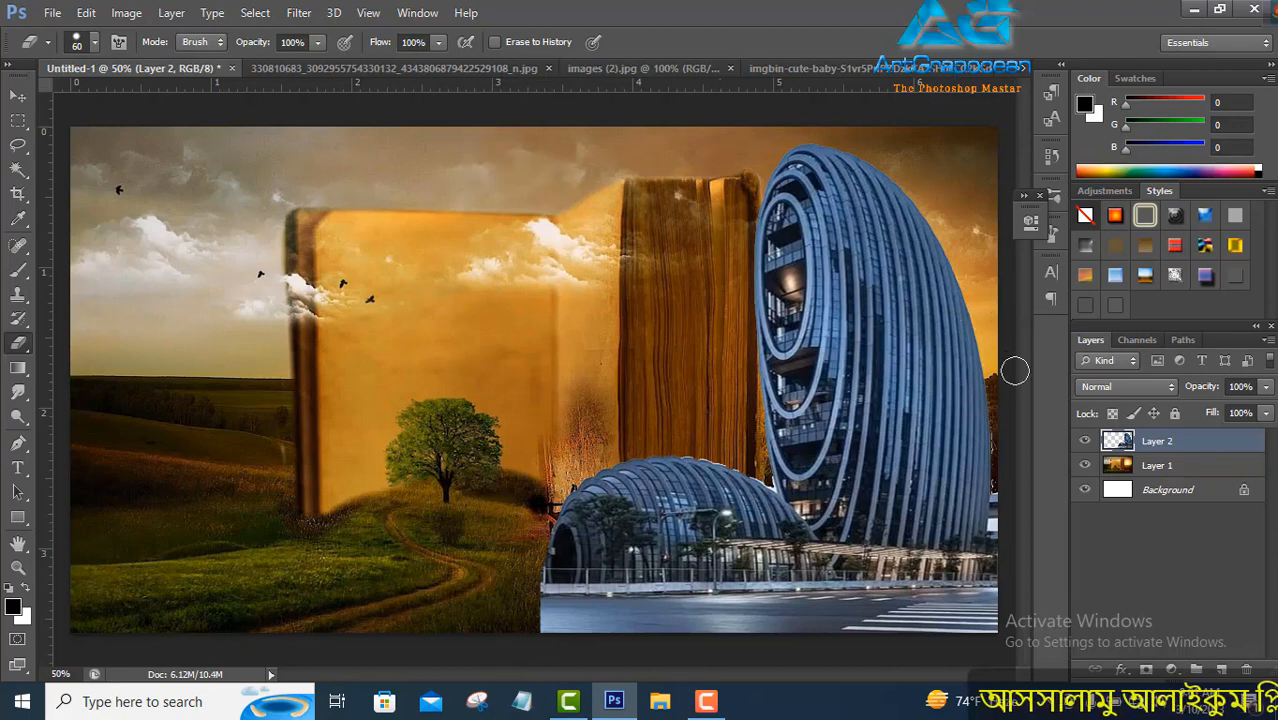
{"action": "mouse_move", "coordinate": [1007, 376]}
{"action": "left_mouse_down"}
{"action": "mouse_move", "coordinate": [1001, 540]}
{"action": "mouse_move", "coordinate": [1006, 497]}
{"action": "mouse_move", "coordinate": [1002, 527]}
{"action": "left_mouse_up"}
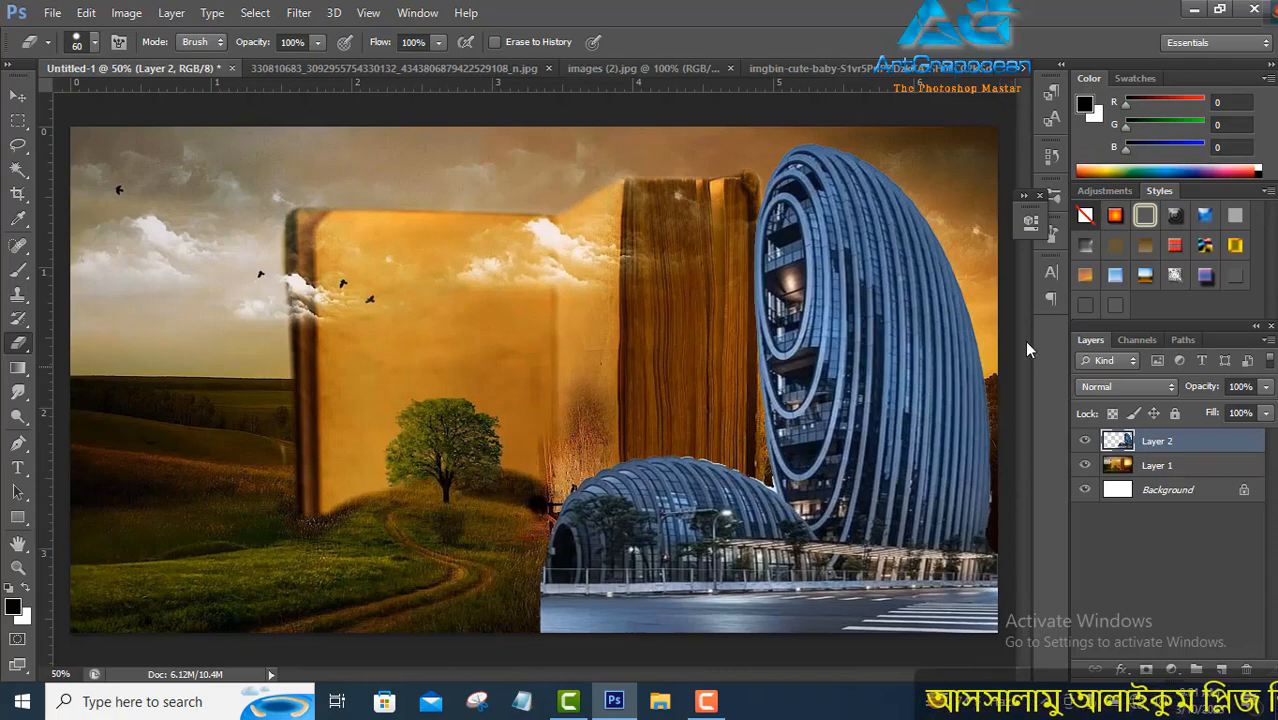
Erase the white fringe along the dome's upper edge beside the tower with an 8 px eraser
{"action": "key", "text": "ctrl+plus"}
{"action": "left_click_drag", "start_coordinate": [785, 412], "coordinate": [348, 394]}
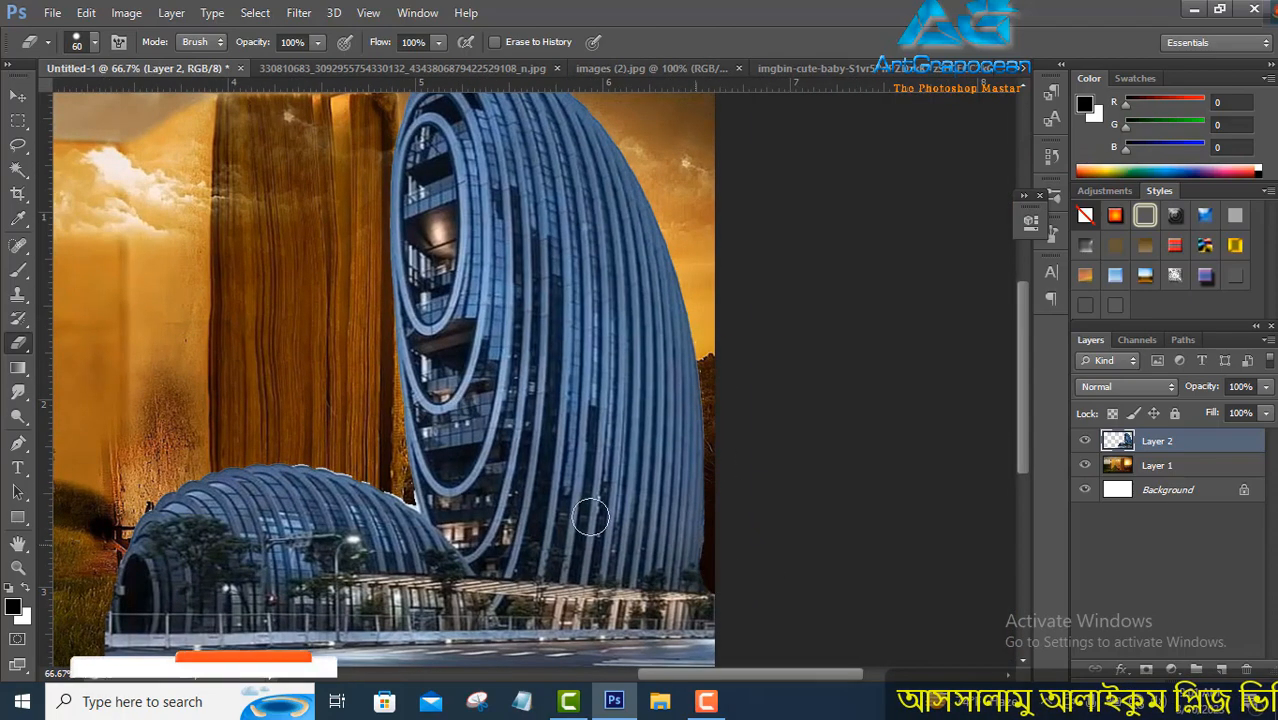
{"action": "key", "text": "bracketleft"}
{"action": "key", "text": "bracketleft"}
{"action": "key", "text": "bracketleft"}
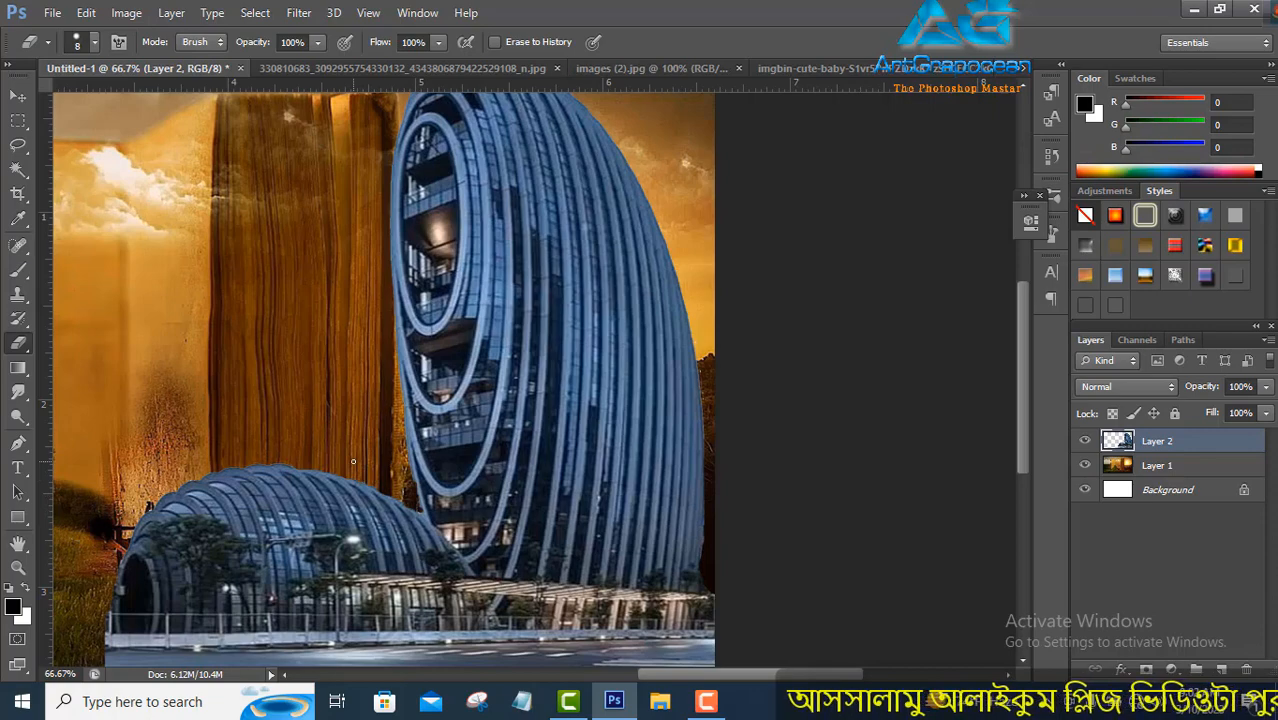
Select the dome and the road in front of it with the Lasso tool on the tower layer
{"action": "key", "text": "ctrl+minus"}
{"action": "left_click", "coordinate": [18, 144]}
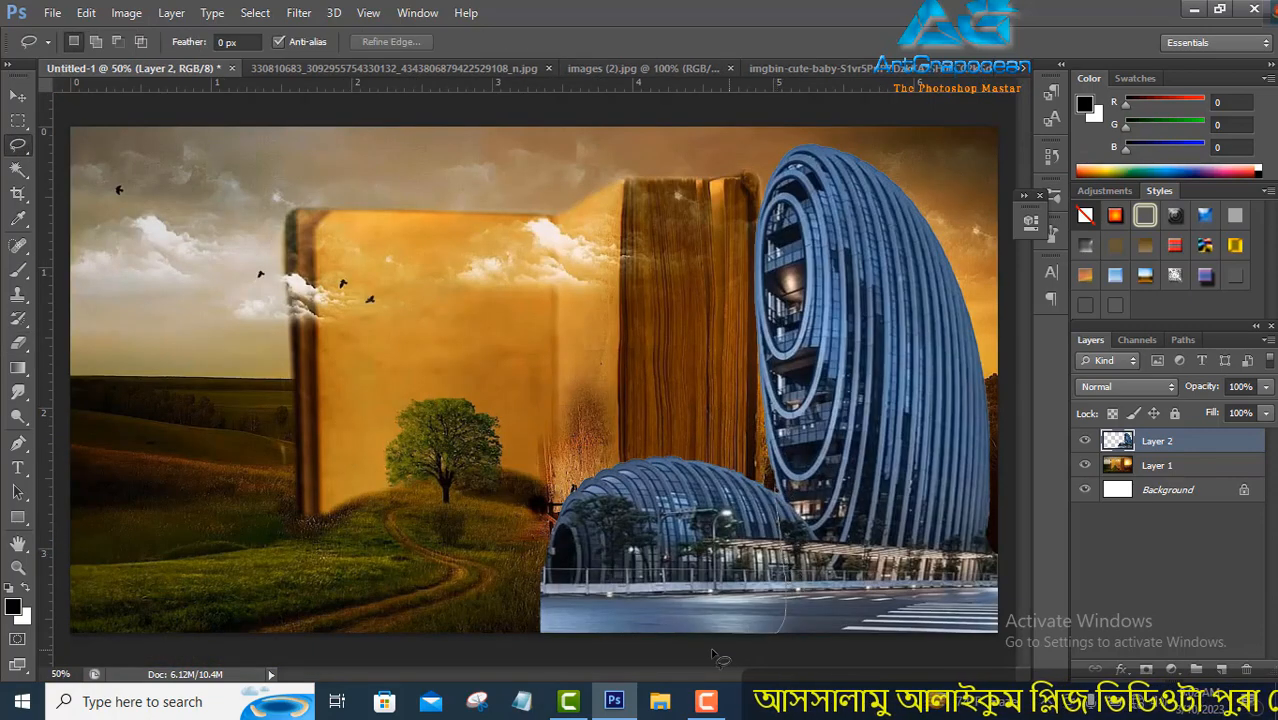
{"action": "mouse_move", "coordinate": [730, 636]}
{"action": "left_mouse_down"}
{"action": "mouse_move", "coordinate": [538, 635]}
{"action": "mouse_move", "coordinate": [514, 532]}
{"action": "mouse_move", "coordinate": [591, 442]}
{"action": "left_mouse_up"}
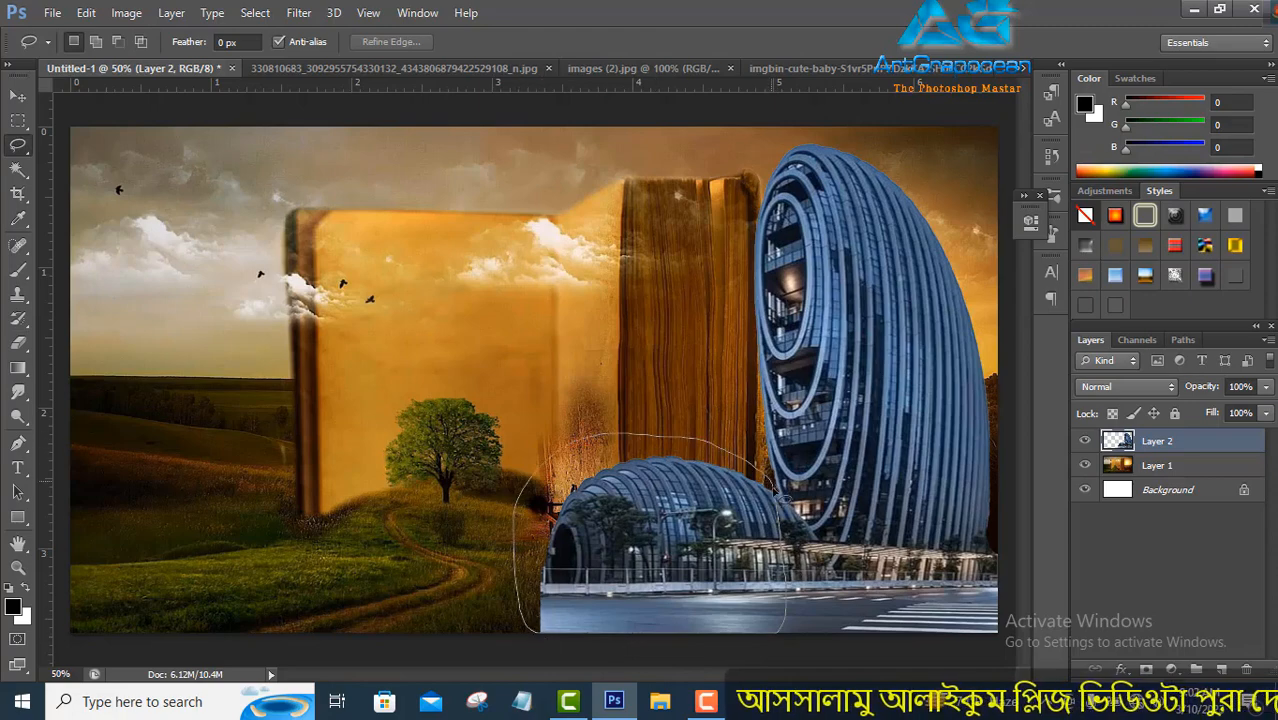
{"action": "left_click_drag", "start_coordinate": [780, 495], "coordinate": [785, 630]}
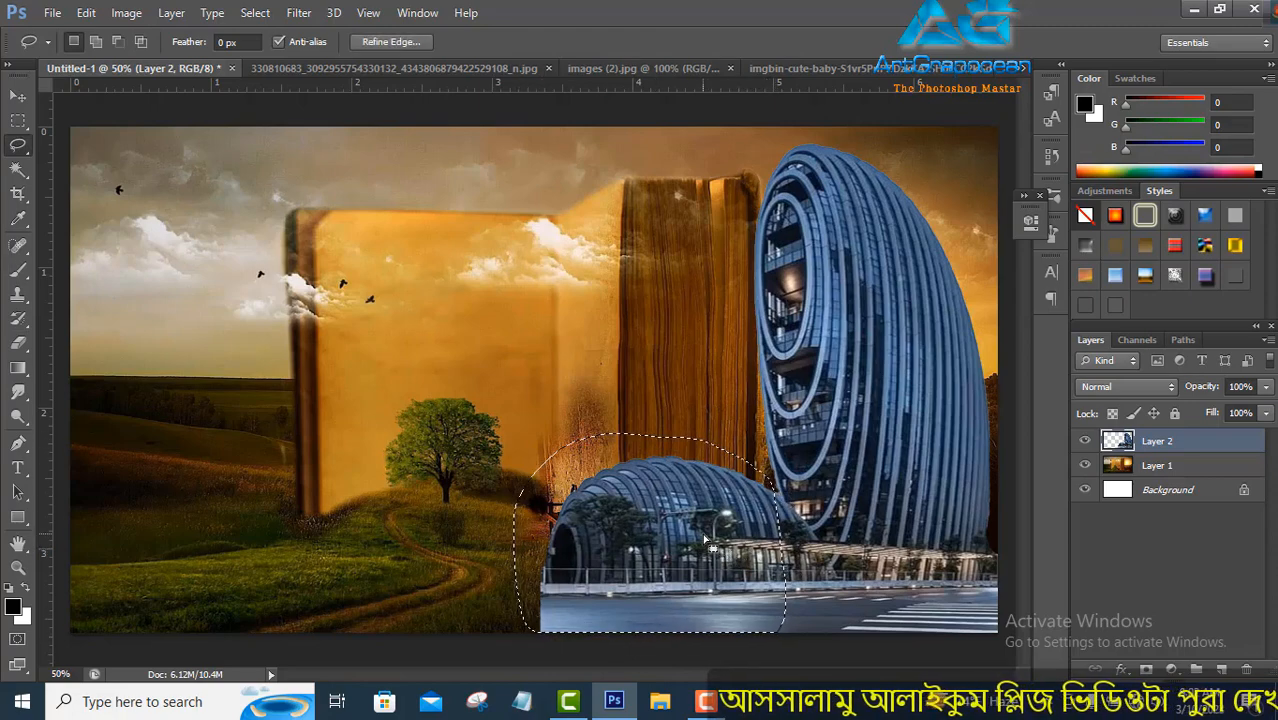
Copy the selected dome and paste it as a new layer
{"action": "right_click", "coordinate": [698, 540]}
{"action": "left_click", "coordinate": [87, 14]}
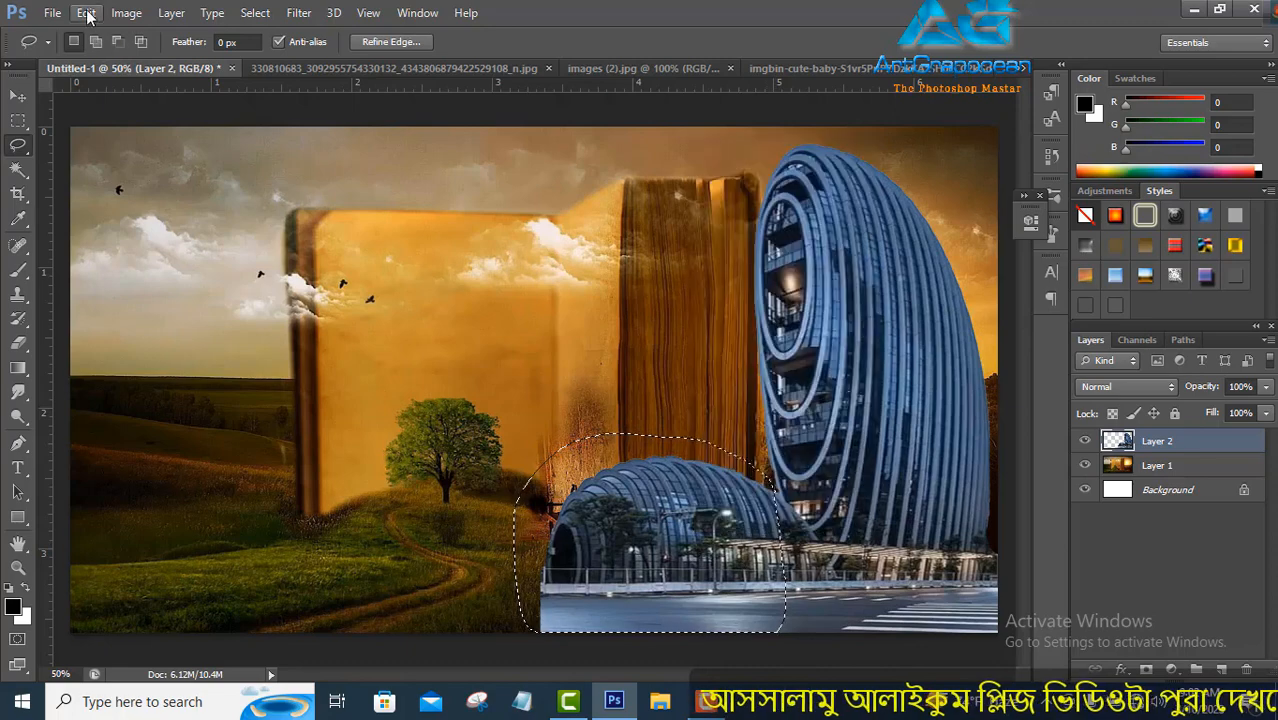
{"action": "left_click", "coordinate": [87, 14]}
{"action": "left_click", "coordinate": [136, 122]}
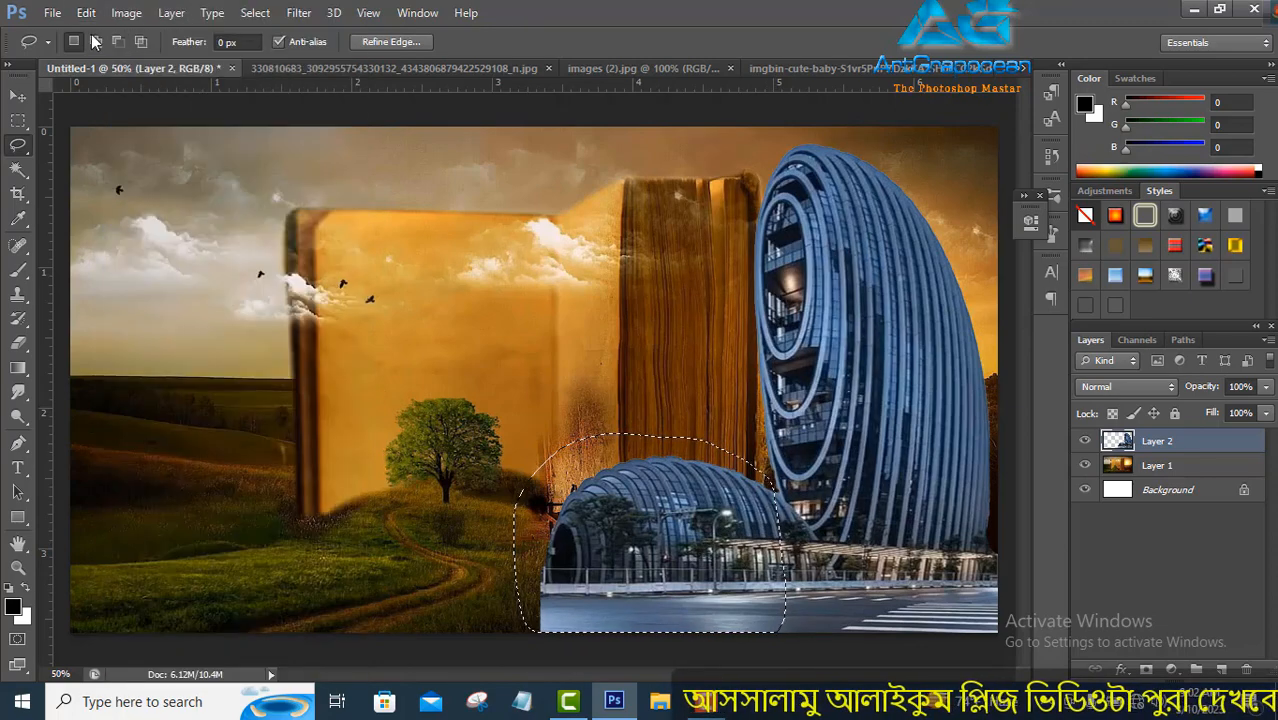
{"action": "left_click", "coordinate": [87, 13]}
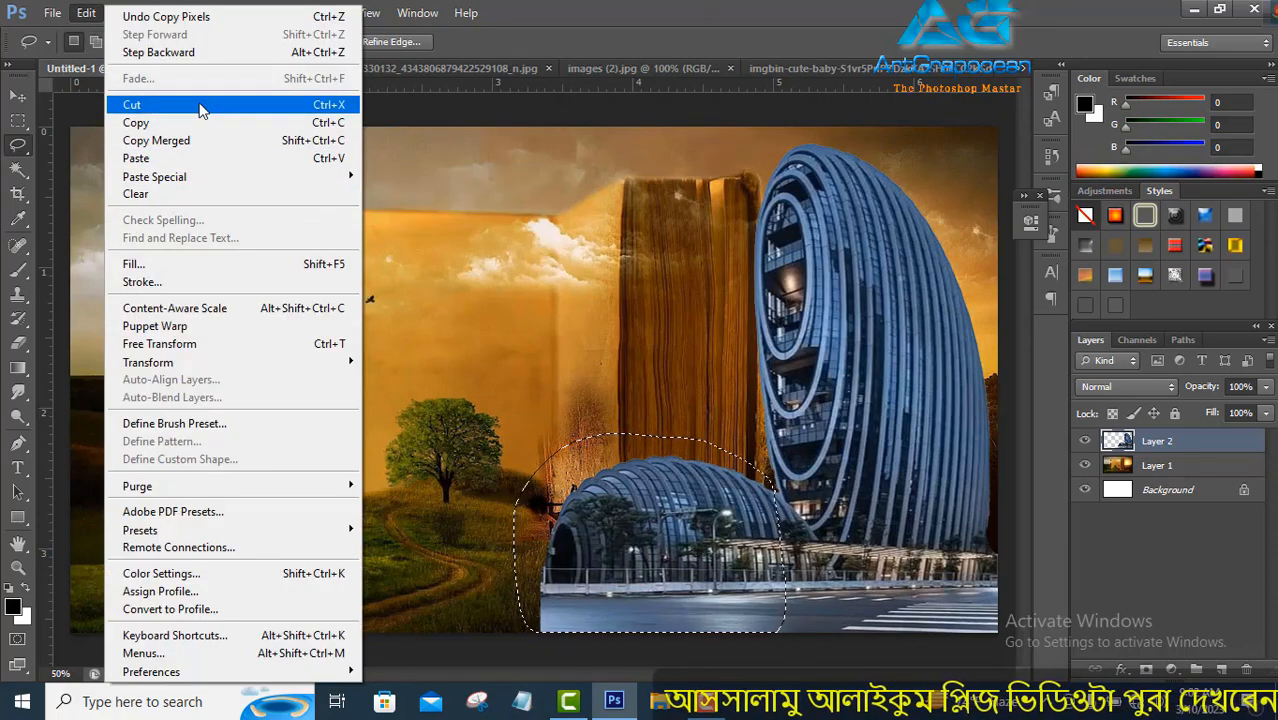
{"action": "left_click", "coordinate": [142, 160]}
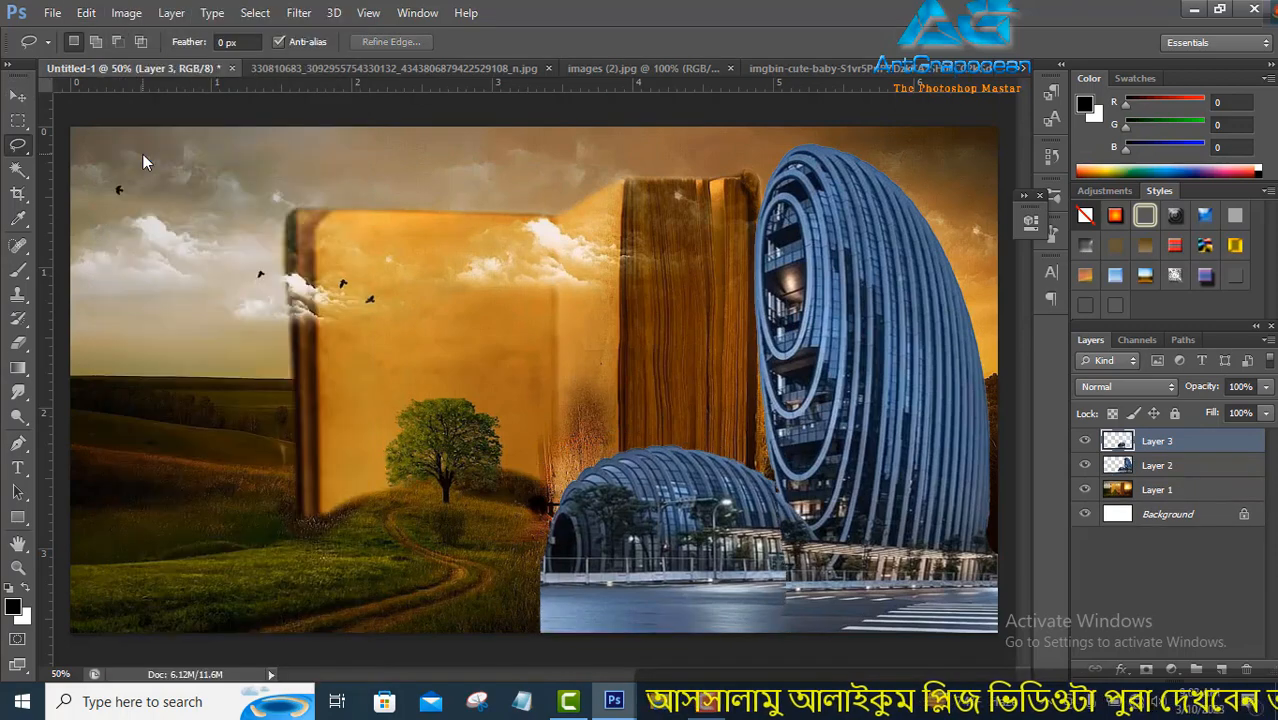
Move the pasted dome next to the original and place a duplicate of it at the landscape's left edge
{"action": "left_click", "coordinate": [86, 13]}
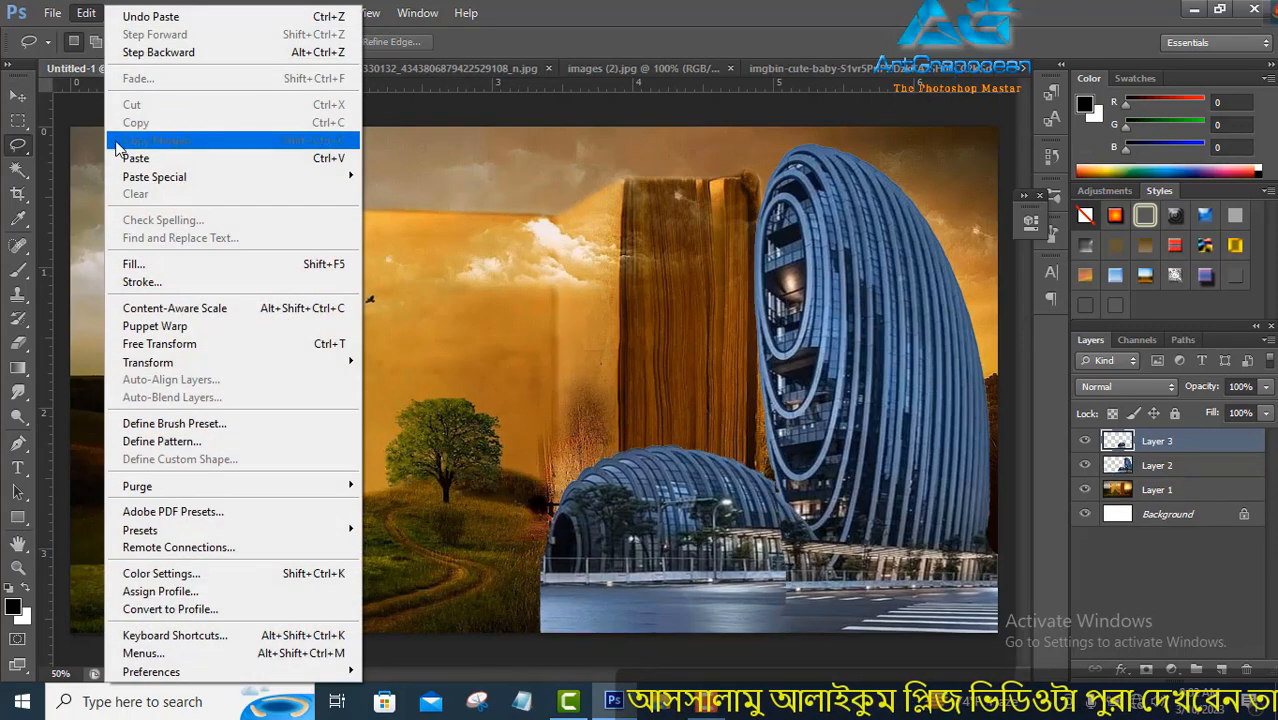
{"action": "left_click", "coordinate": [18, 96]}
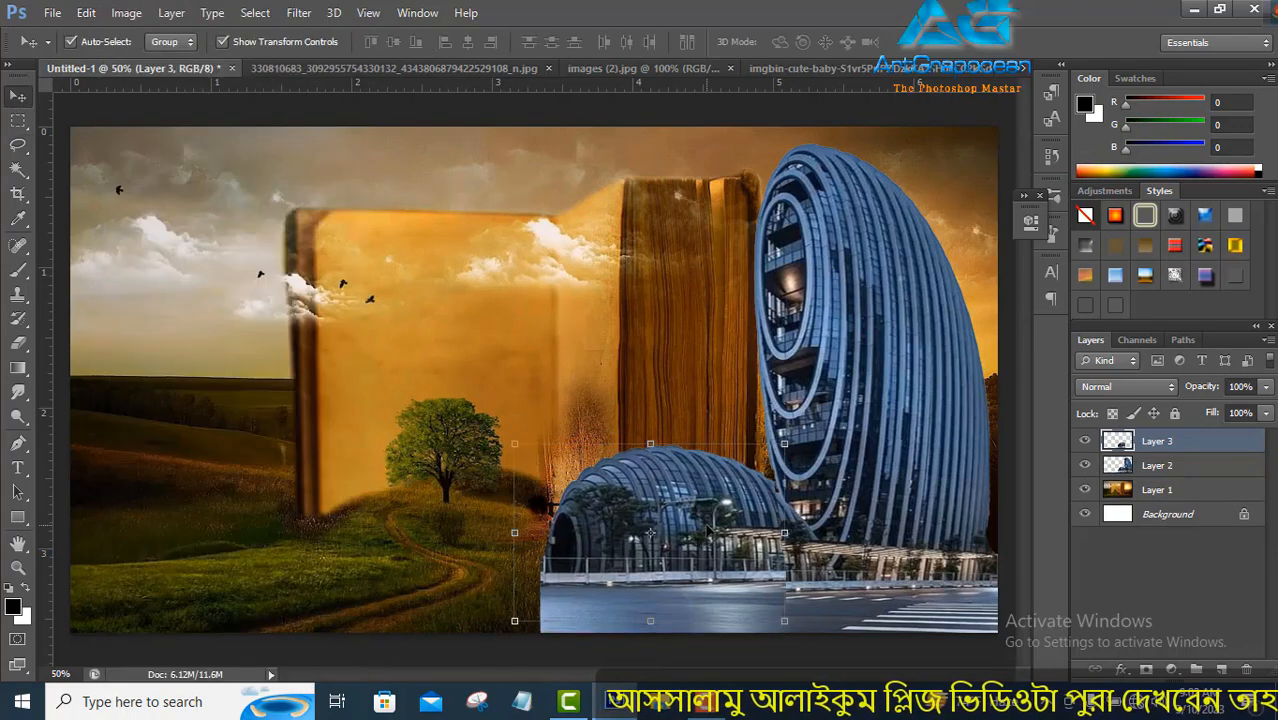
{"action": "left_click_drag", "start_coordinate": [709, 530], "coordinate": [203, 562]}
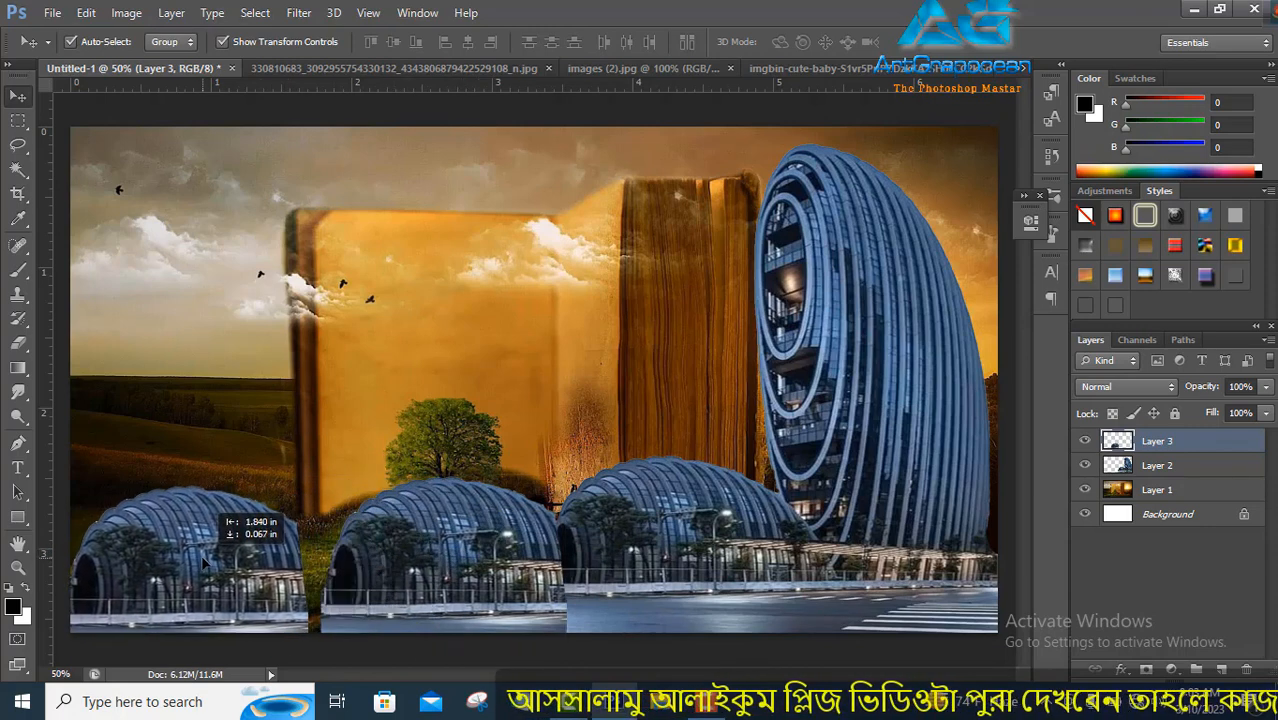
Free-transform the middle dome, widening it to overlap both neighbouring domes and setting its height to about 103%
{"action": "key", "text": "ctrl+t"}
{"action": "left_click_drag", "start_coordinate": [307, 573], "coordinate": [267, 565]}
{"action": "key", "text": "Return"}
{"action": "left_click", "coordinate": [431, 565]}
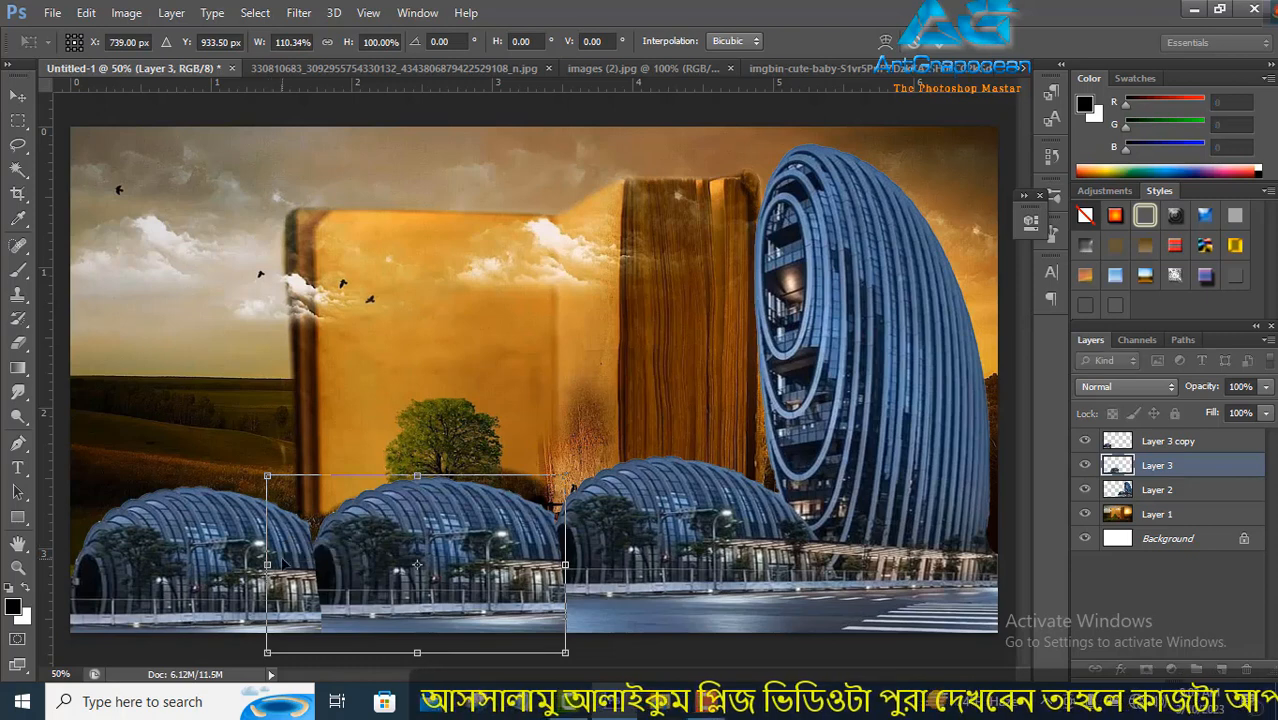
{"action": "left_click_drag", "start_coordinate": [418, 474], "coordinate": [418, 468]}
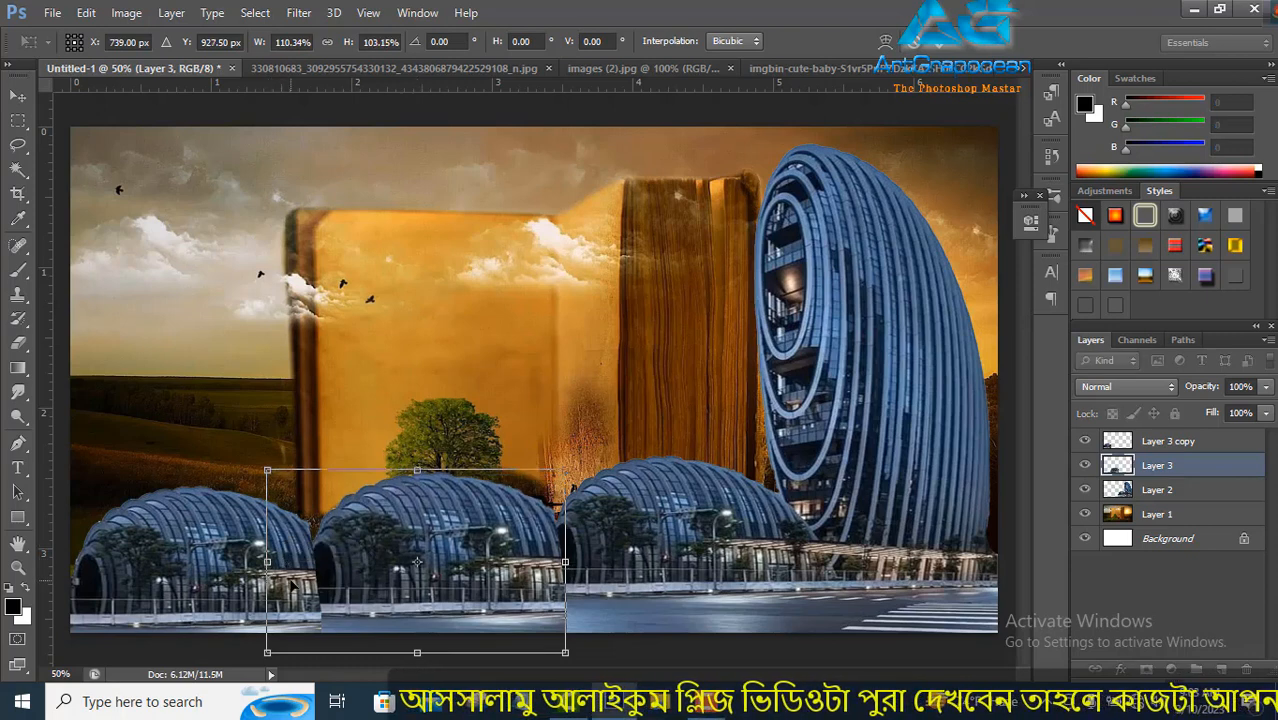
{"action": "left_click_drag", "start_coordinate": [566, 563], "coordinate": [573, 563]}
{"action": "left_click", "coordinate": [942, 42]}
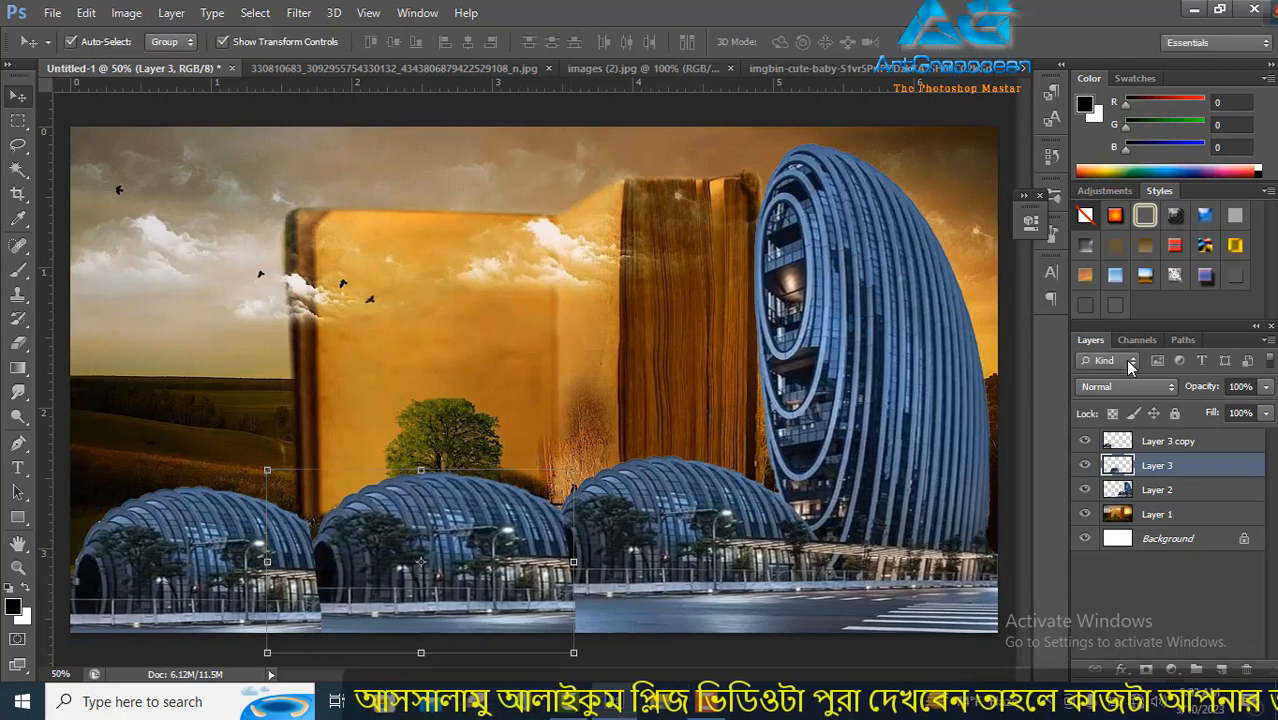
Widen the leftmost dome copy to about 104% so that it overlaps the middle dome
{"action": "left_click", "coordinate": [1155, 443]}
{"action": "key", "text": "ctrl+t"}
{"action": "left_click_drag", "start_coordinate": [322, 573], "coordinate": [331, 573]}
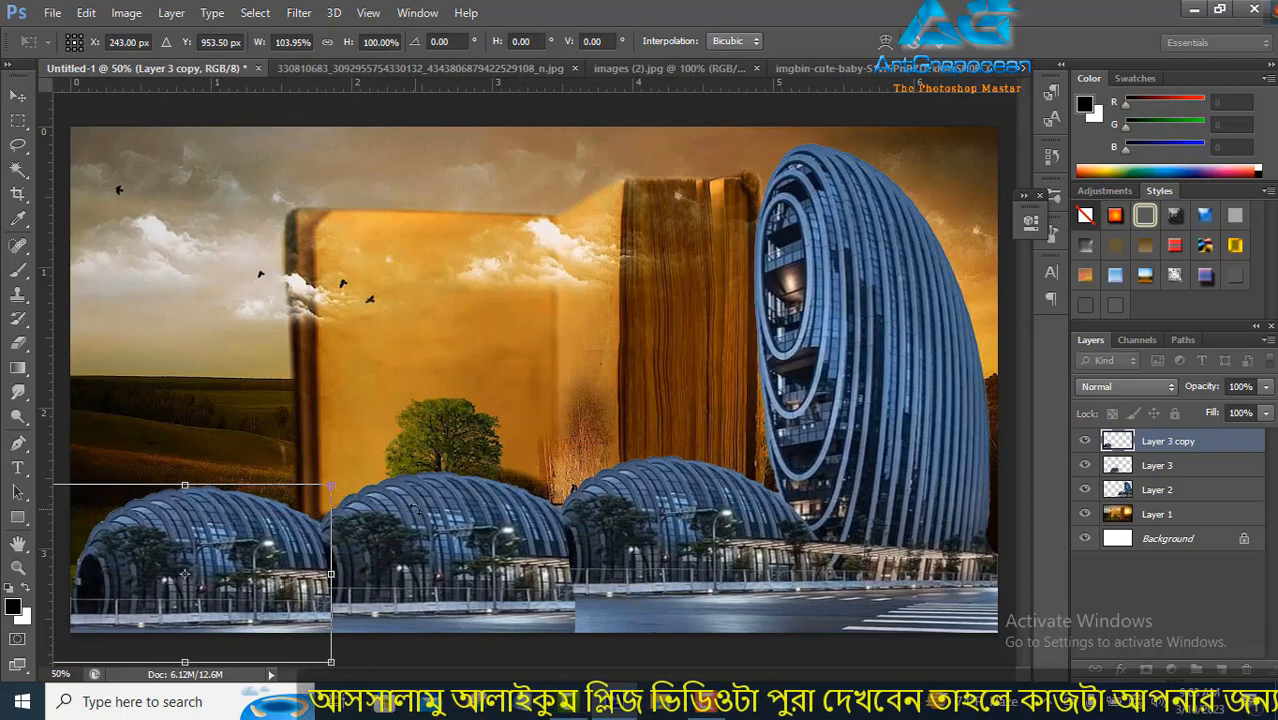
{"action": "left_click", "coordinate": [941, 47]}
Lower the leftmost dome's opacity to 40% and erase its edge overlapping the middle dome with a 25 px eraser
{"action": "left_click", "coordinate": [1266, 386]}
{"action": "left_click_drag", "start_coordinate": [1262, 411], "coordinate": [1207, 417]}
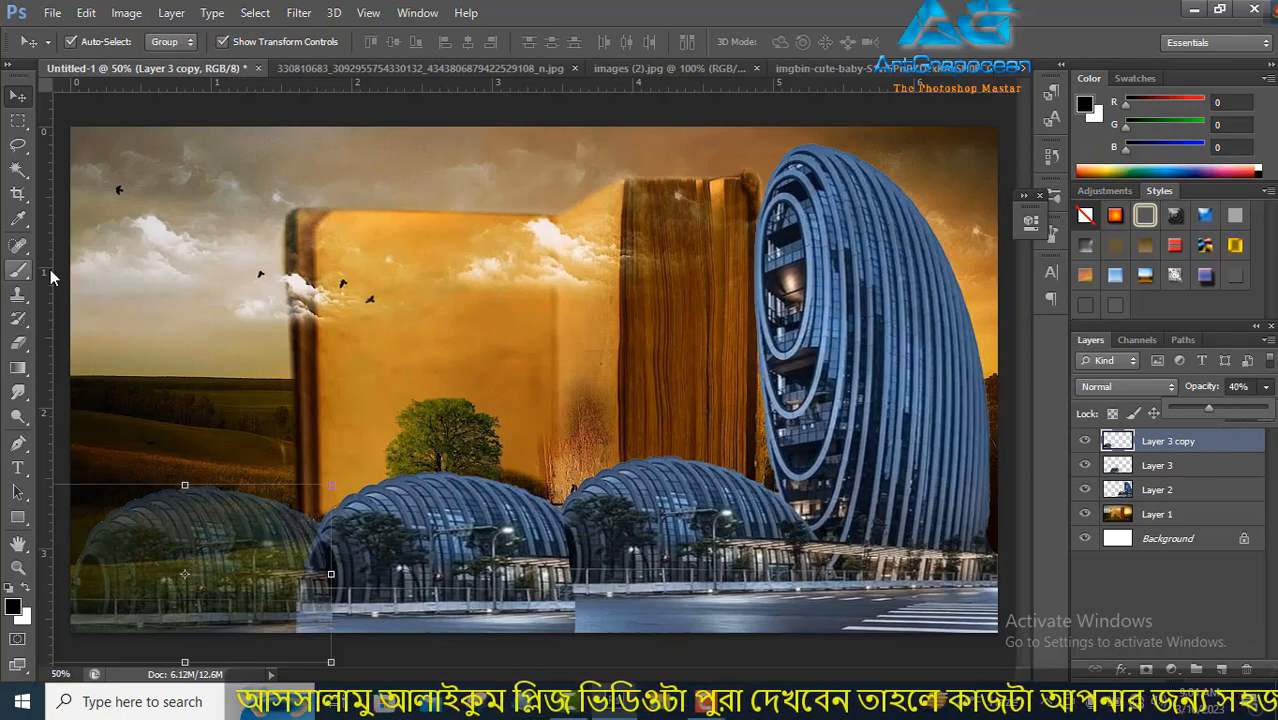
{"action": "left_click", "coordinate": [17, 344]}
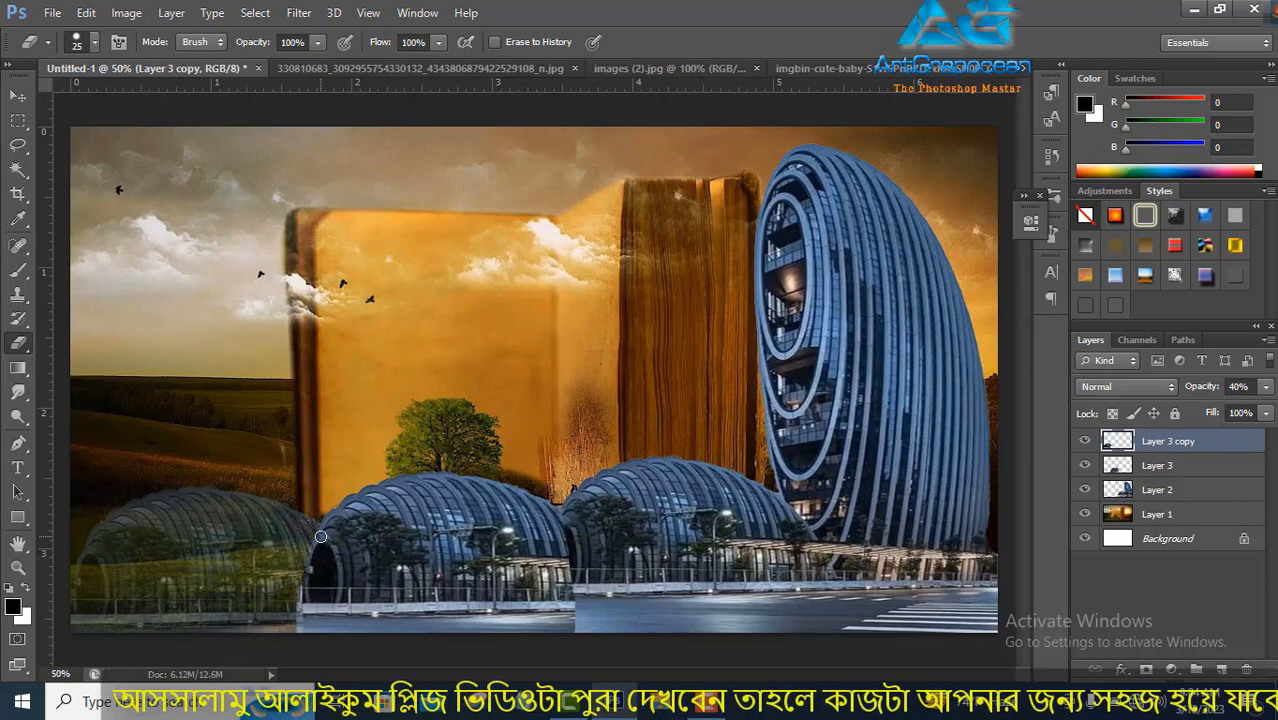
Lower the middle dome's opacity to 48% and erase its edge overlapping the original dome with a 25 px eraser
{"action": "left_click", "coordinate": [1160, 466]}
{"action": "left_click", "coordinate": [1266, 386]}
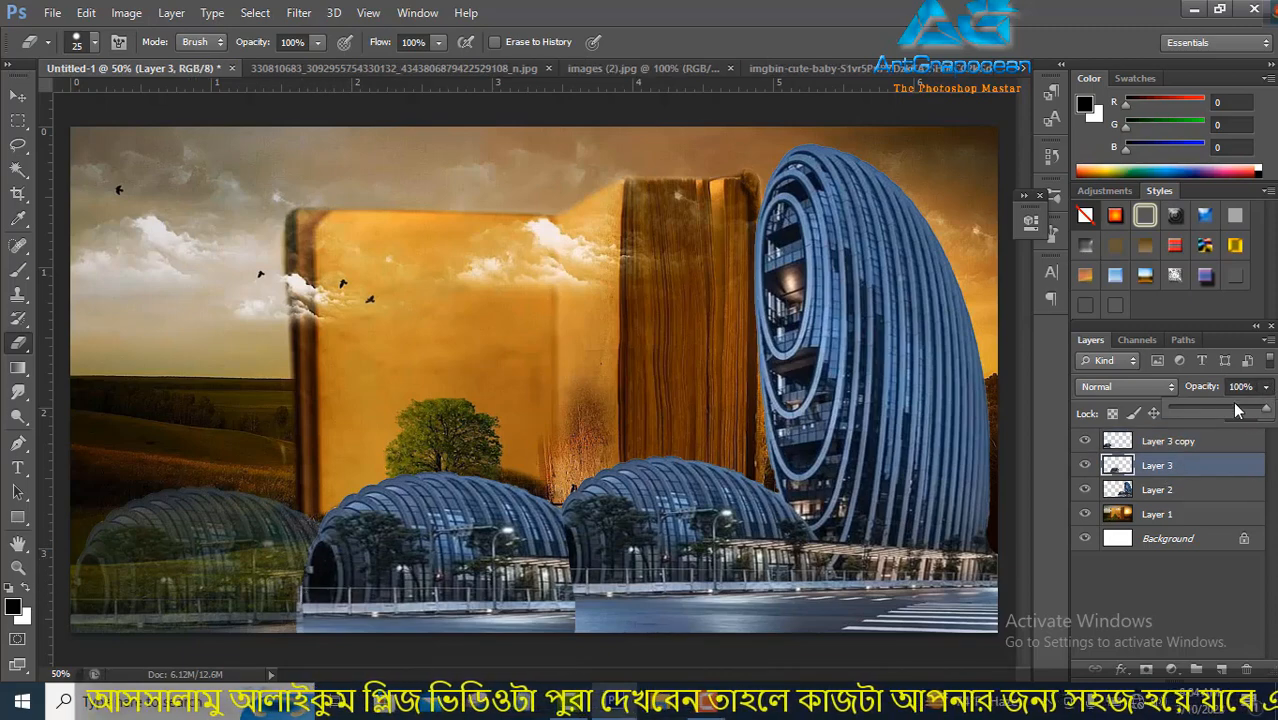
{"action": "left_click", "coordinate": [1214, 408]}
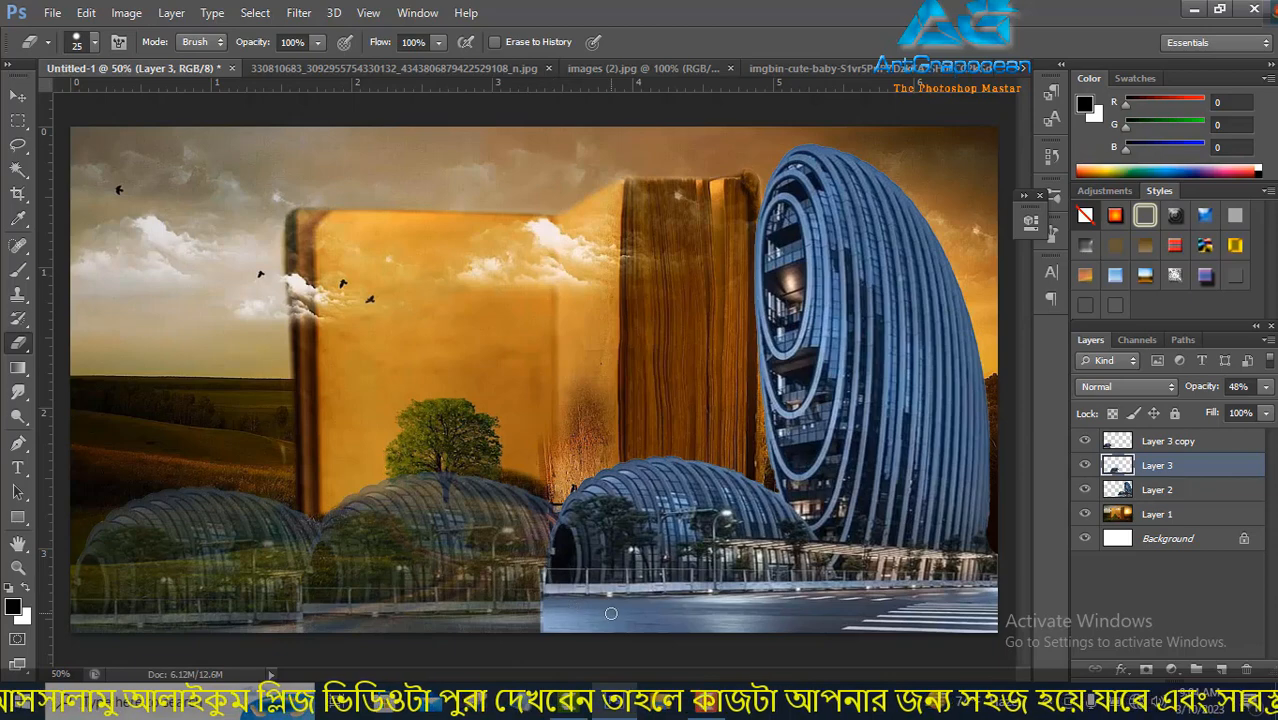
Restore the opacity of the middle and leftmost dome layers to 100%
{"action": "left_click", "coordinate": [1267, 389]}
{"action": "left_click_drag", "start_coordinate": [1220, 410], "coordinate": [1274, 412]}
{"action": "left_click", "coordinate": [1178, 446]}
{"action": "left_click", "coordinate": [1267, 387]}
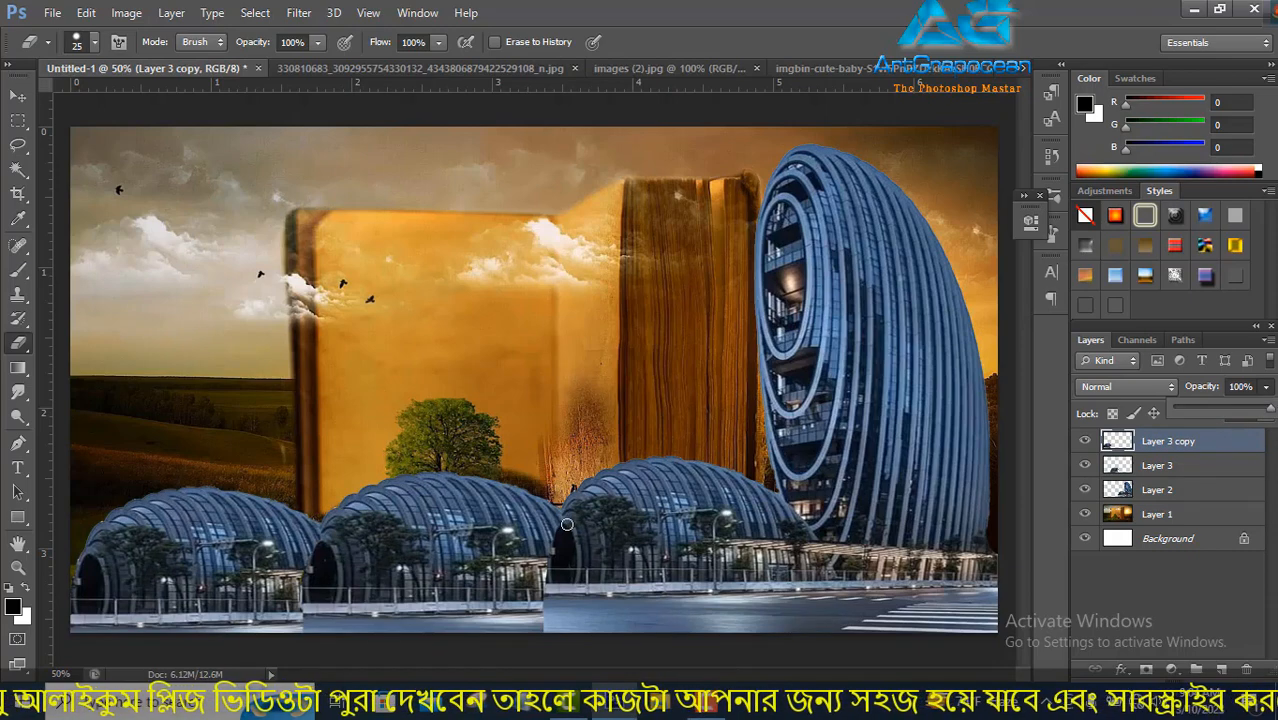
Nudge the middle dome layer upward until its fence lines up with the original dome's fence
{"action": "key", "text": "alt+bracketleft"}
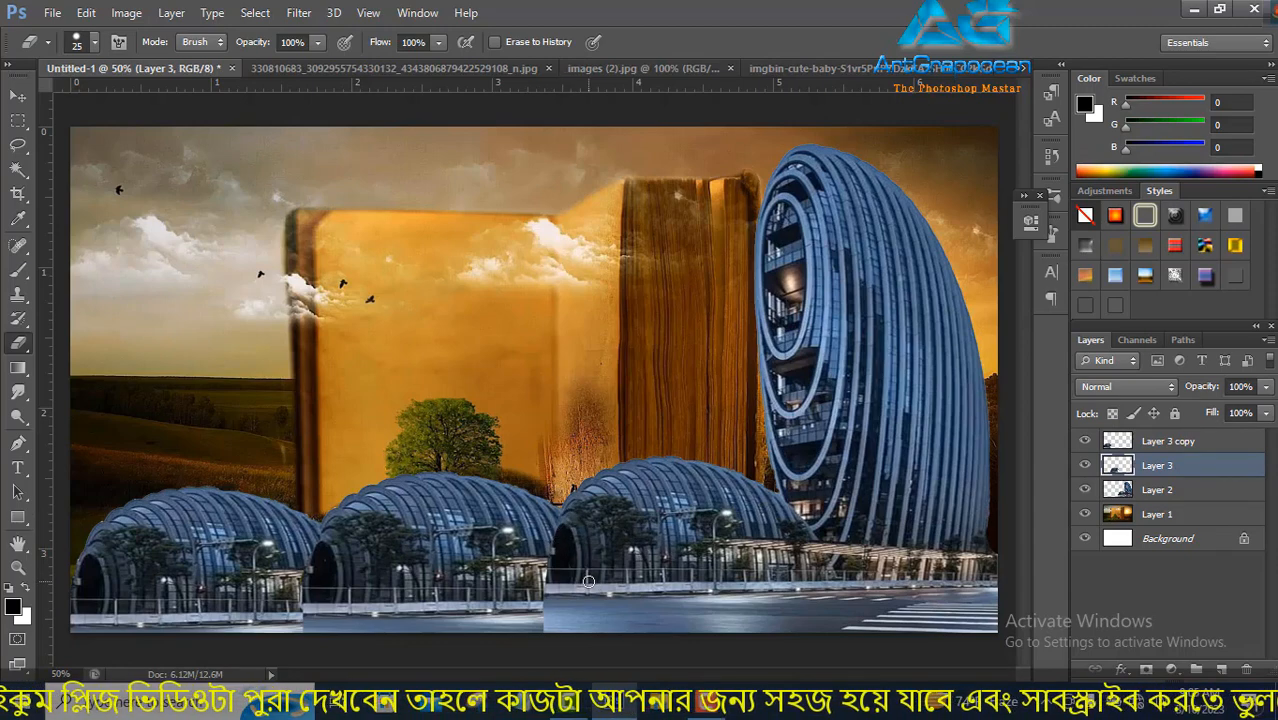
{"action": "left_click", "coordinate": [17, 95]}
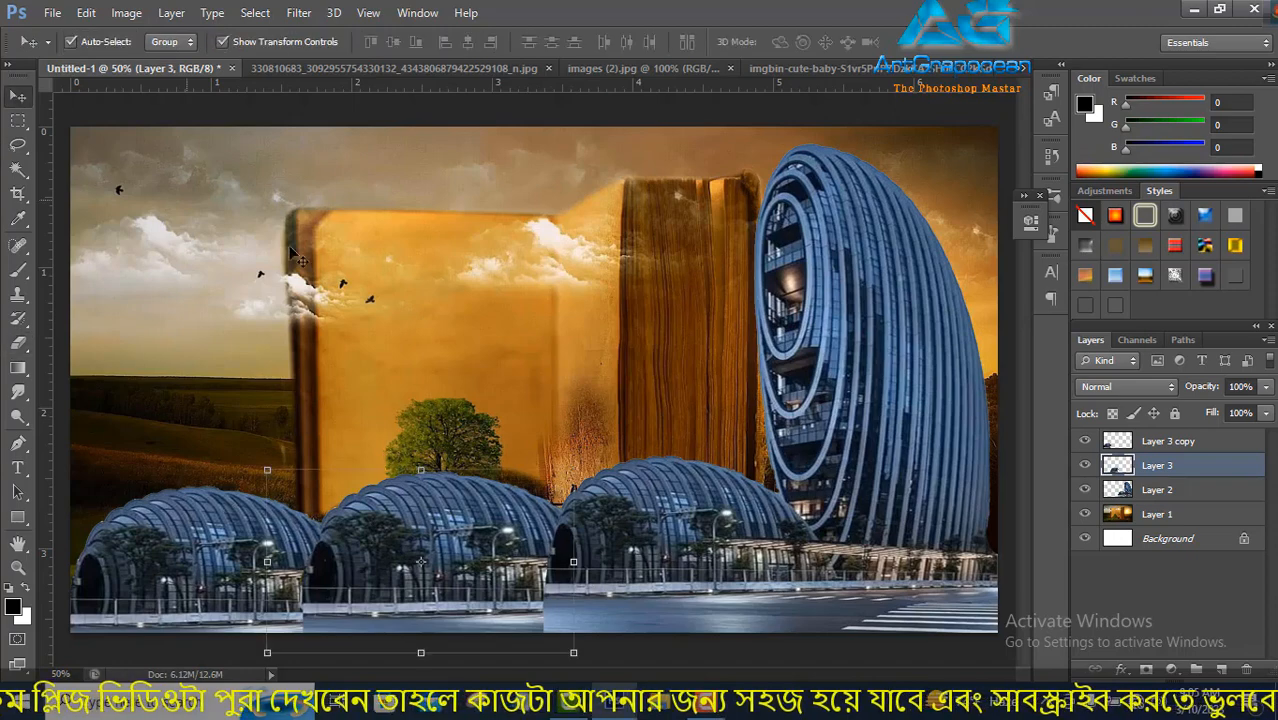
{"action": "key", "text": "shift+Up"}
{"action": "key", "text": "shift+Up"}
{"action": "key", "text": "shift+Up"}
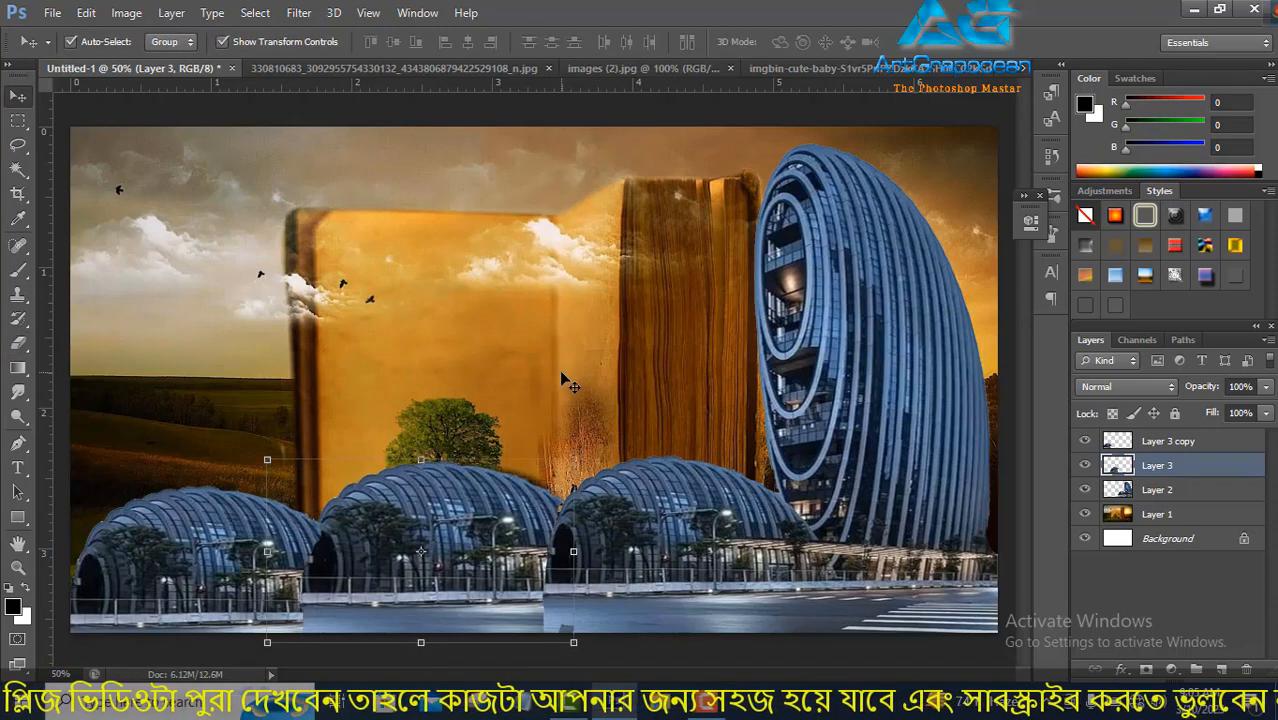
{"action": "key", "text": "Up"}
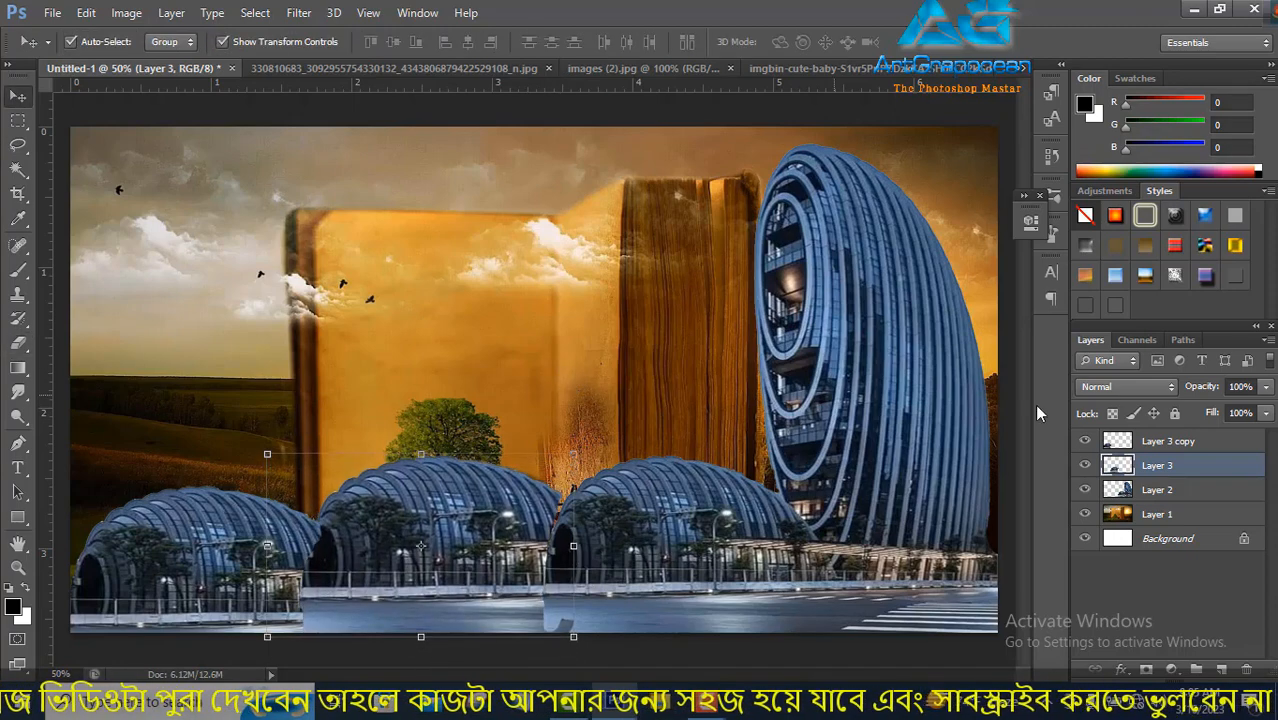
Nudge the leftmost dome copy upward until its fence lines up with the middle dome's fence
{"action": "left_click", "coordinate": [1192, 448]}
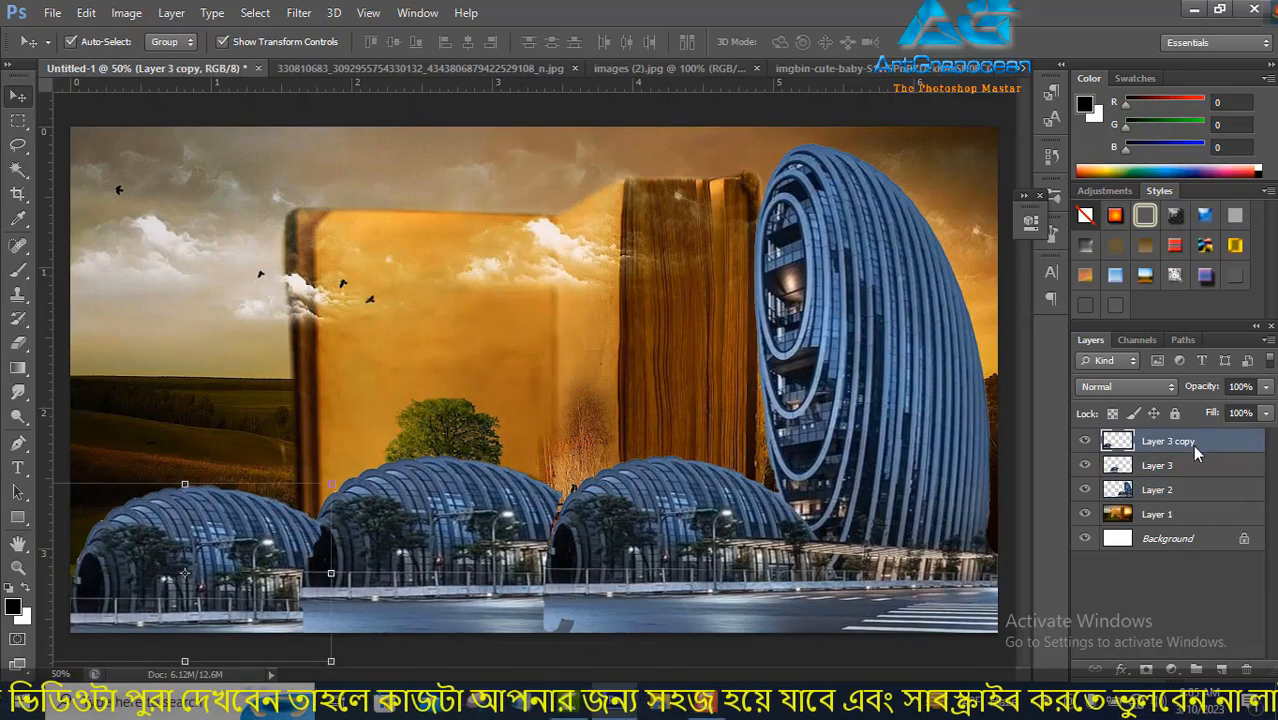
{"action": "key", "text": "shift+Up"}
{"action": "key", "text": "shift+Up"}
{"action": "key", "text": "shift+Up"}
{"action": "key", "text": "shift+Up"}
{"action": "key", "text": "shift+Up"}
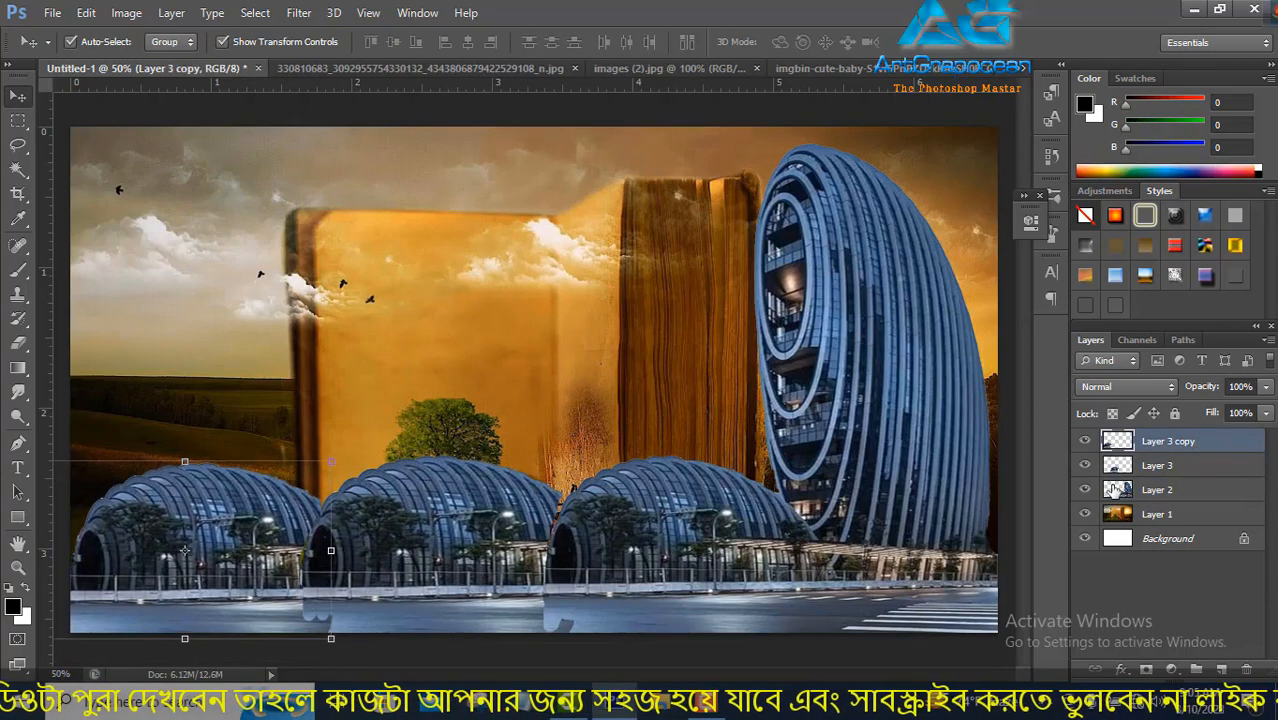
Retouch the seams between the domes on Layer 3 and Layer 3 copy with a 45 px Clone Stamp
{"action": "left_click", "coordinate": [1180, 468]}
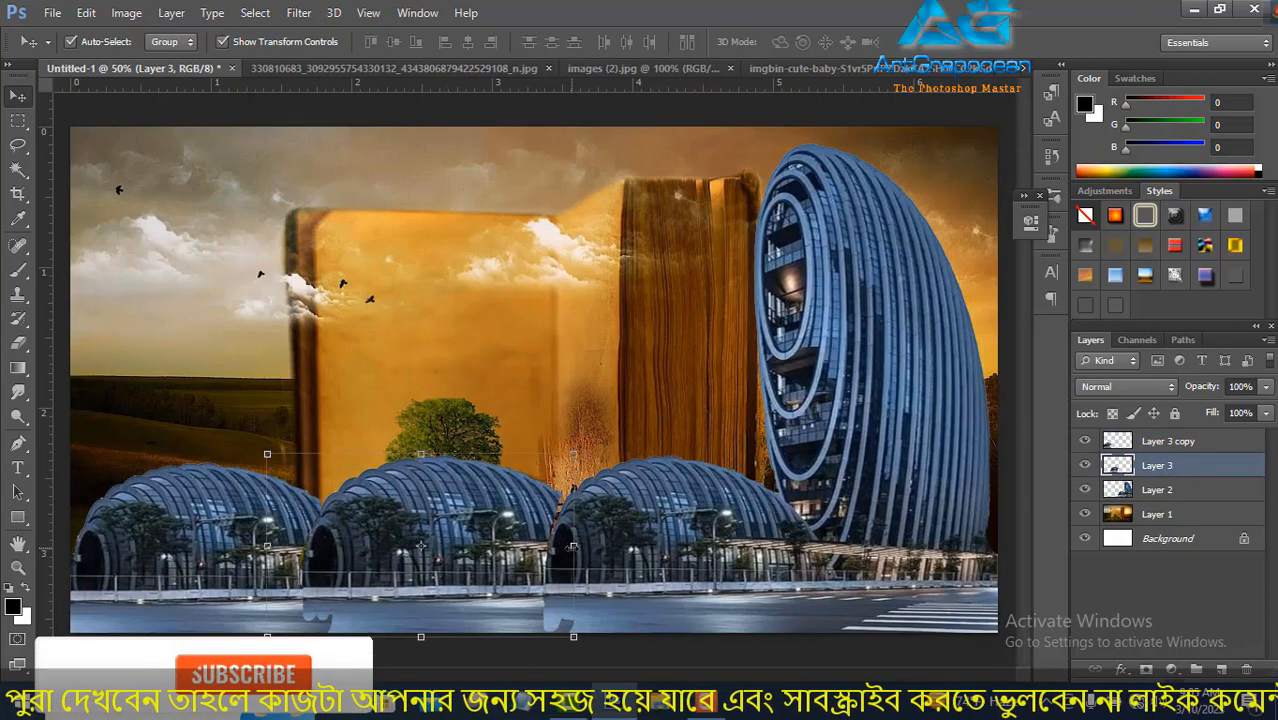
{"action": "left_click", "coordinate": [20, 298]}
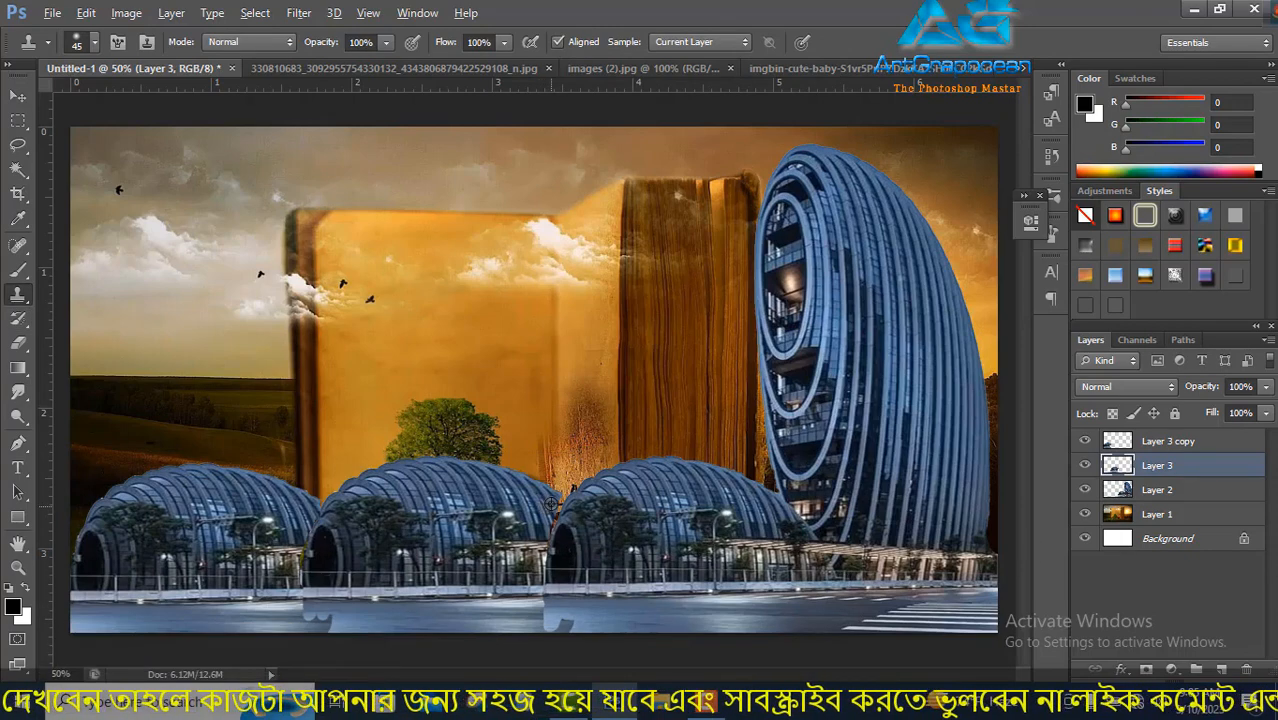
{"action": "left_click_drag", "start_coordinate": [553, 499], "coordinate": [562, 507]}
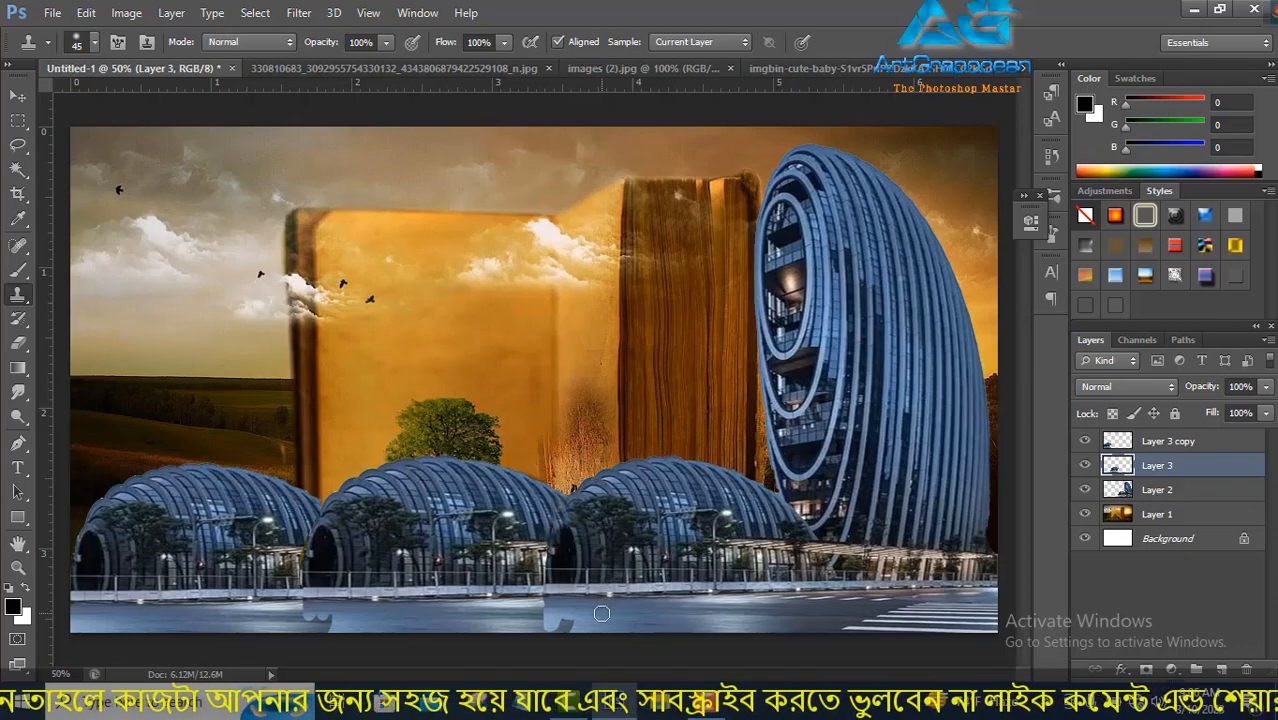
{"action": "left_click", "coordinate": [1143, 446]}
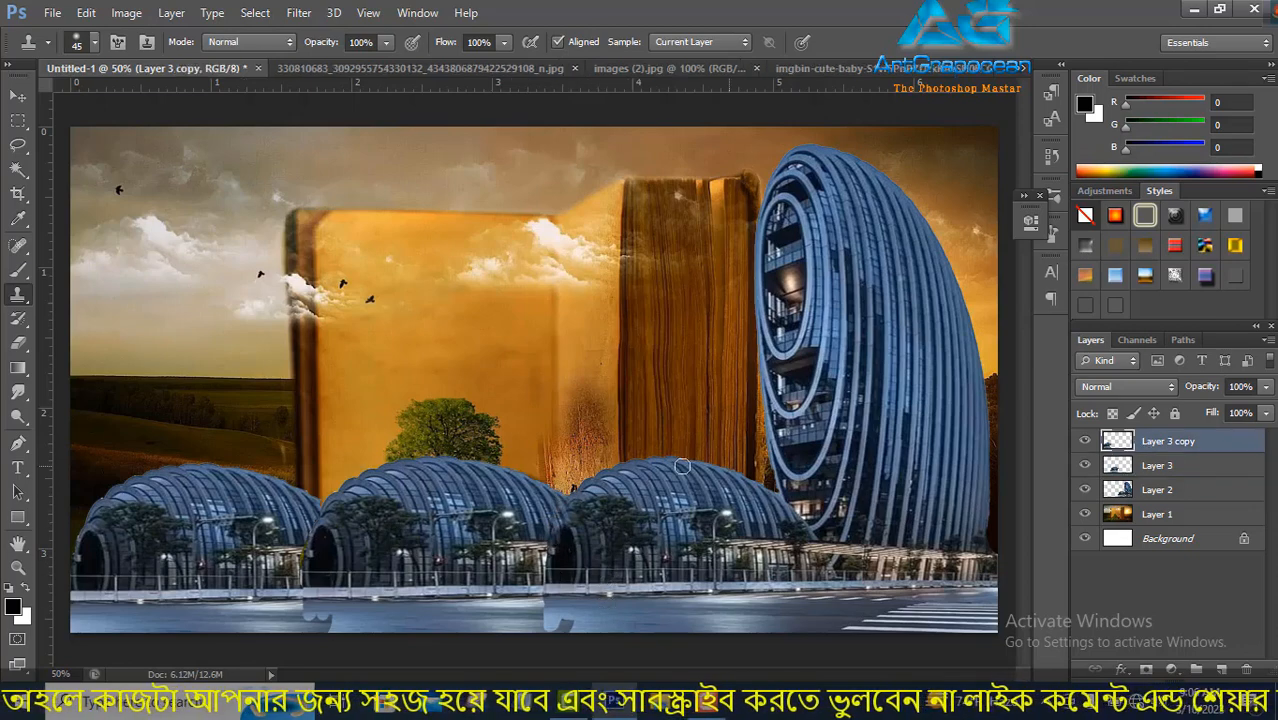
{"action": "left_click", "coordinate": [18, 96]}
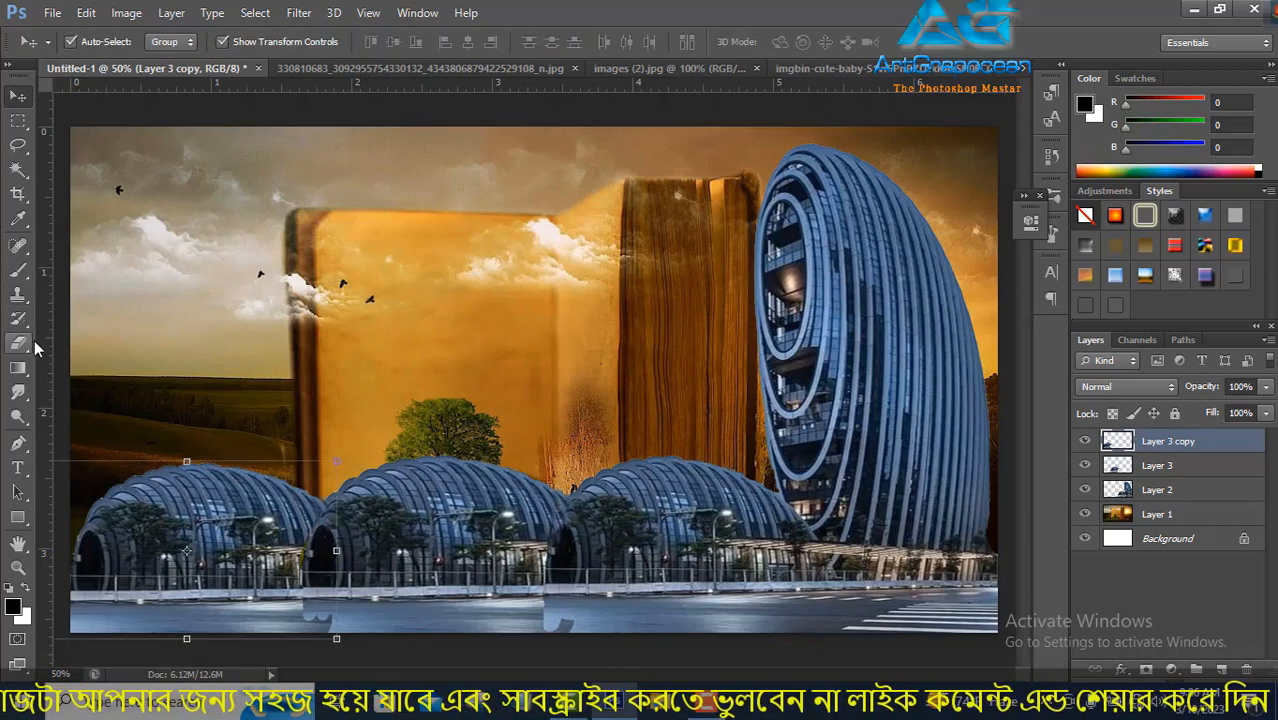
Add a layer mask to Layer 3 copy and another one to Layer 3
{"action": "left_click", "coordinate": [18, 270]}
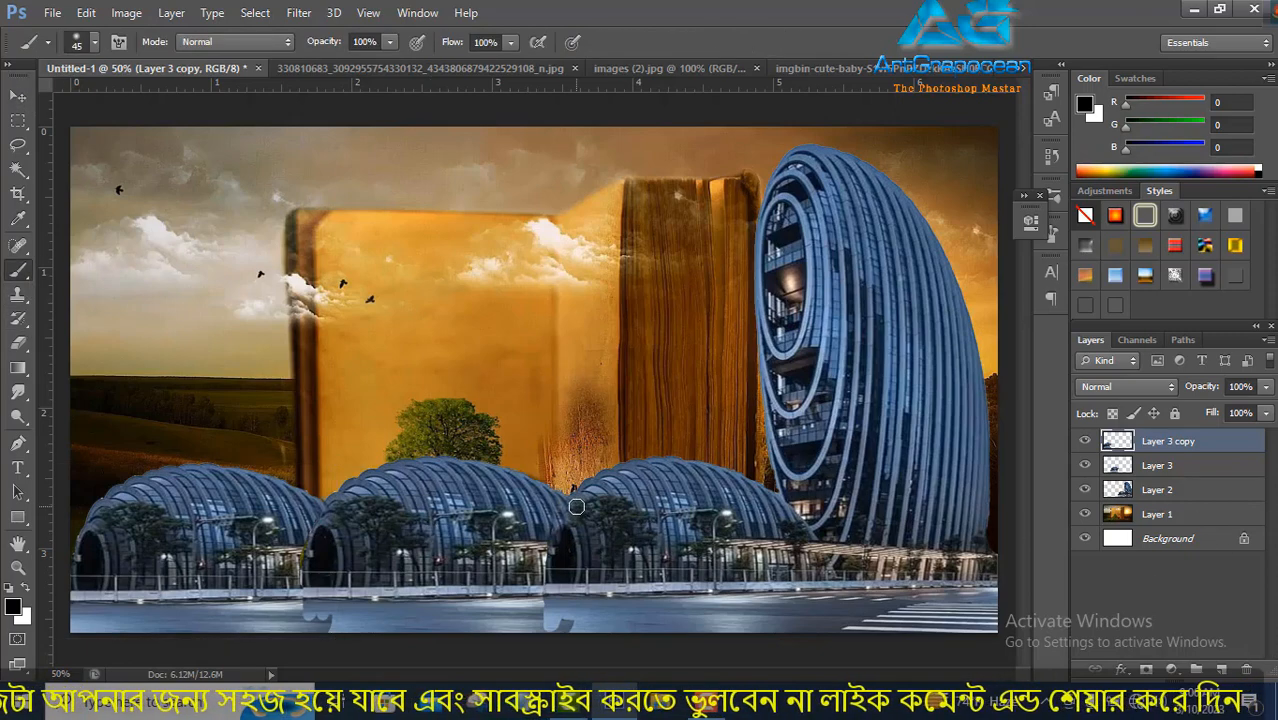
{"action": "left_click", "coordinate": [1146, 669]}
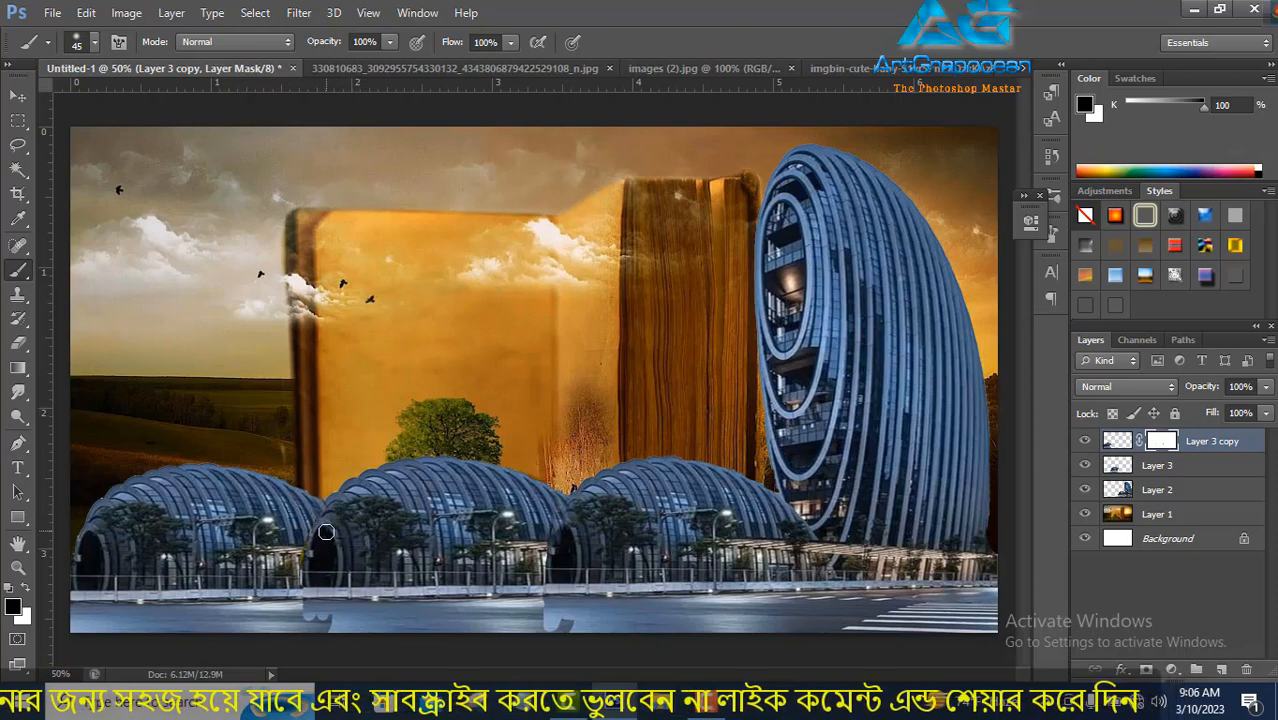
{"action": "left_click", "coordinate": [1163, 466]}
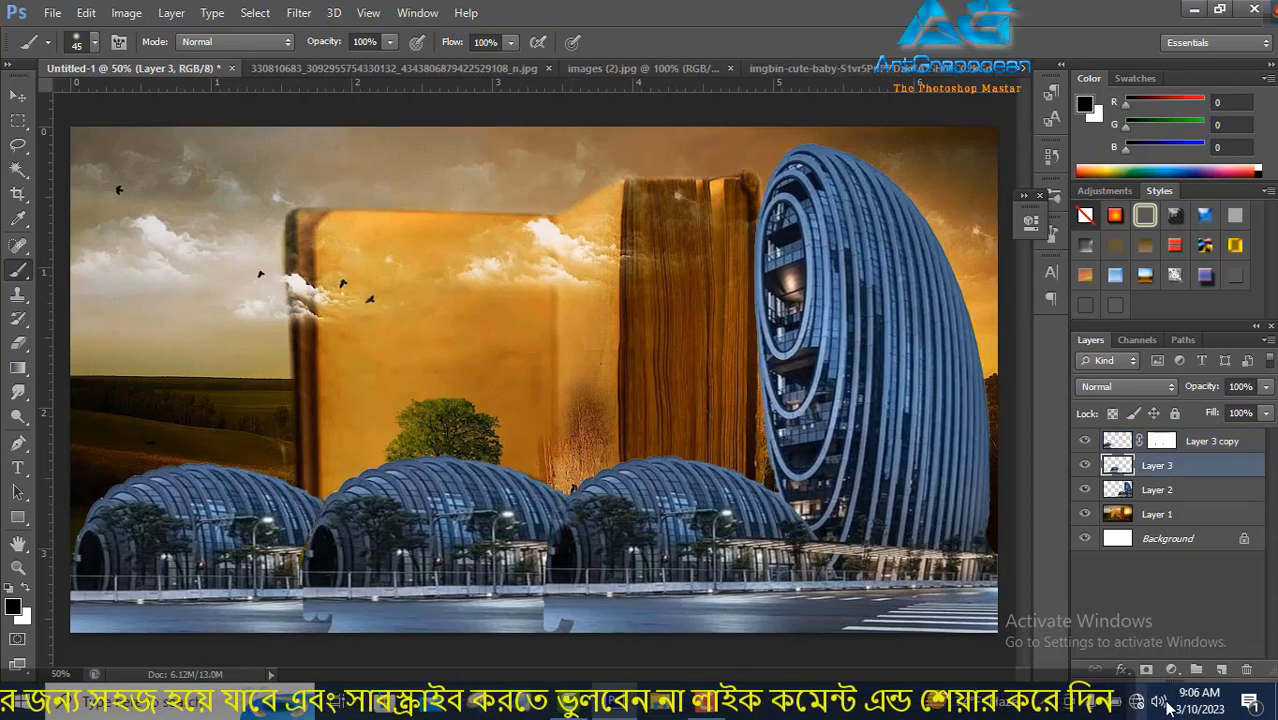
{"action": "left_click", "coordinate": [1146, 669]}
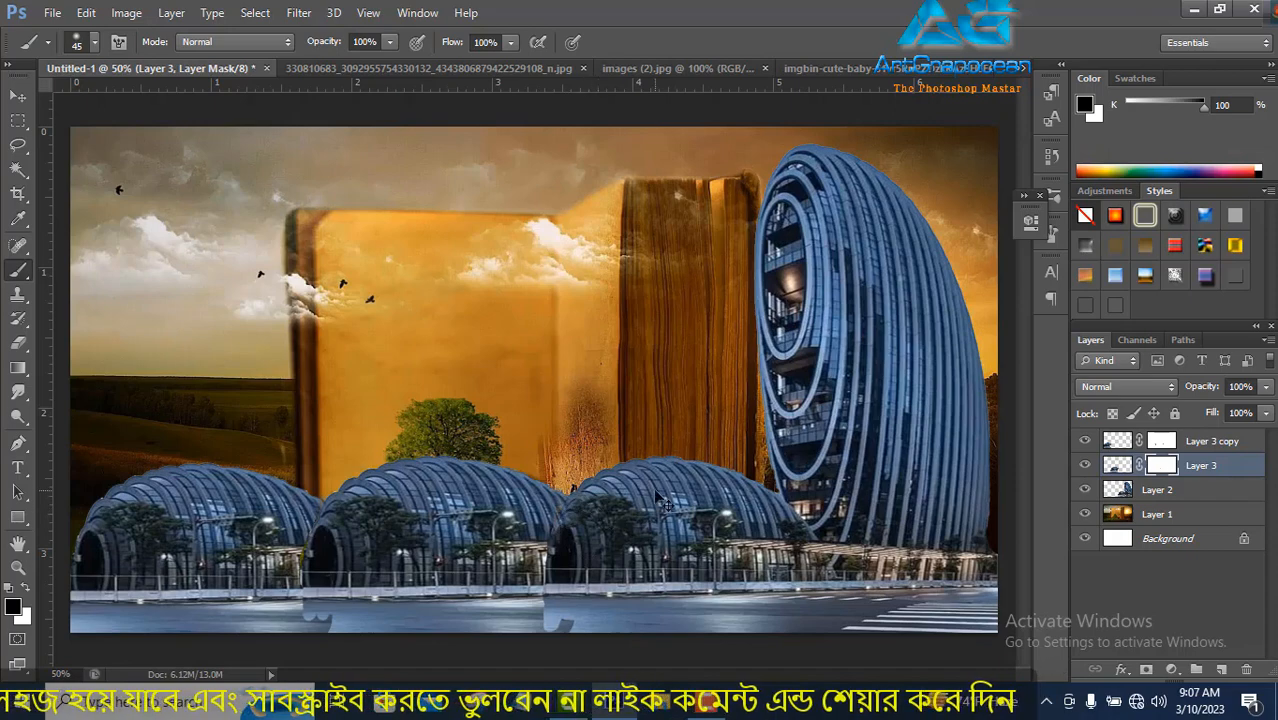
Paint black with a 45 px Brush on the masks of Layer 3 and Layer 3 copy to hide the dome seams and stray road marks
{"action": "key", "text": "ctrl+1"}
{"action": "left_click_drag", "start_coordinate": [648, 598], "coordinate": [608, 418]}
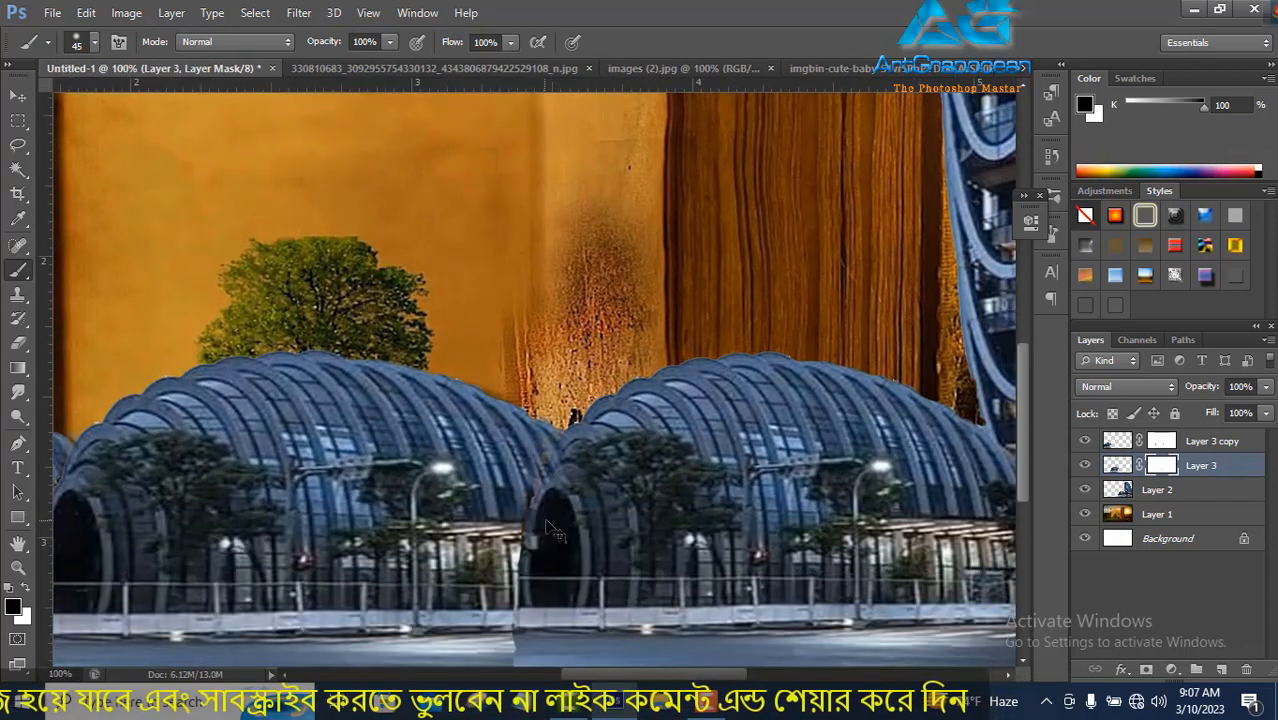
{"action": "mouse_move", "coordinate": [558, 500]}
{"action": "left_mouse_down"}
{"action": "mouse_move", "coordinate": [548, 518]}
{"action": "mouse_move", "coordinate": [575, 452]}
{"action": "left_mouse_up"}
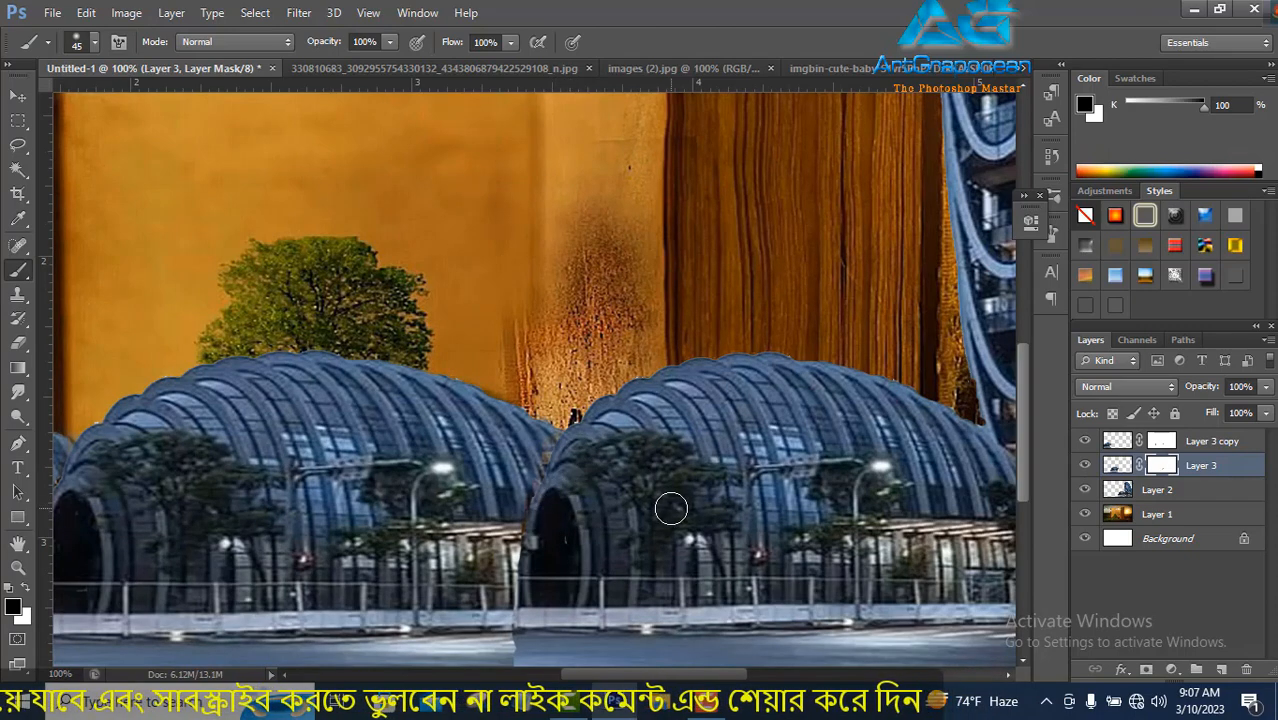
{"action": "key", "text": "ctrl+minus"}
{"action": "key", "text": "ctrl+minus"}
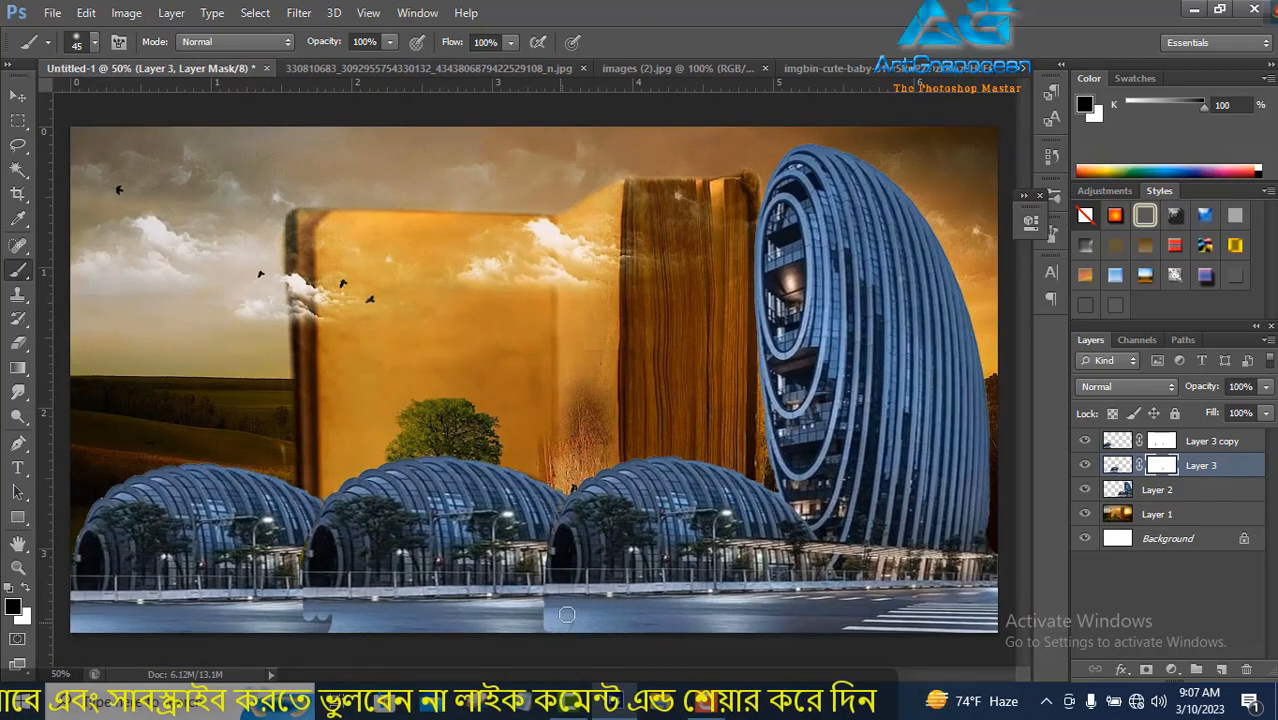
{"action": "left_click", "coordinate": [1162, 441]}
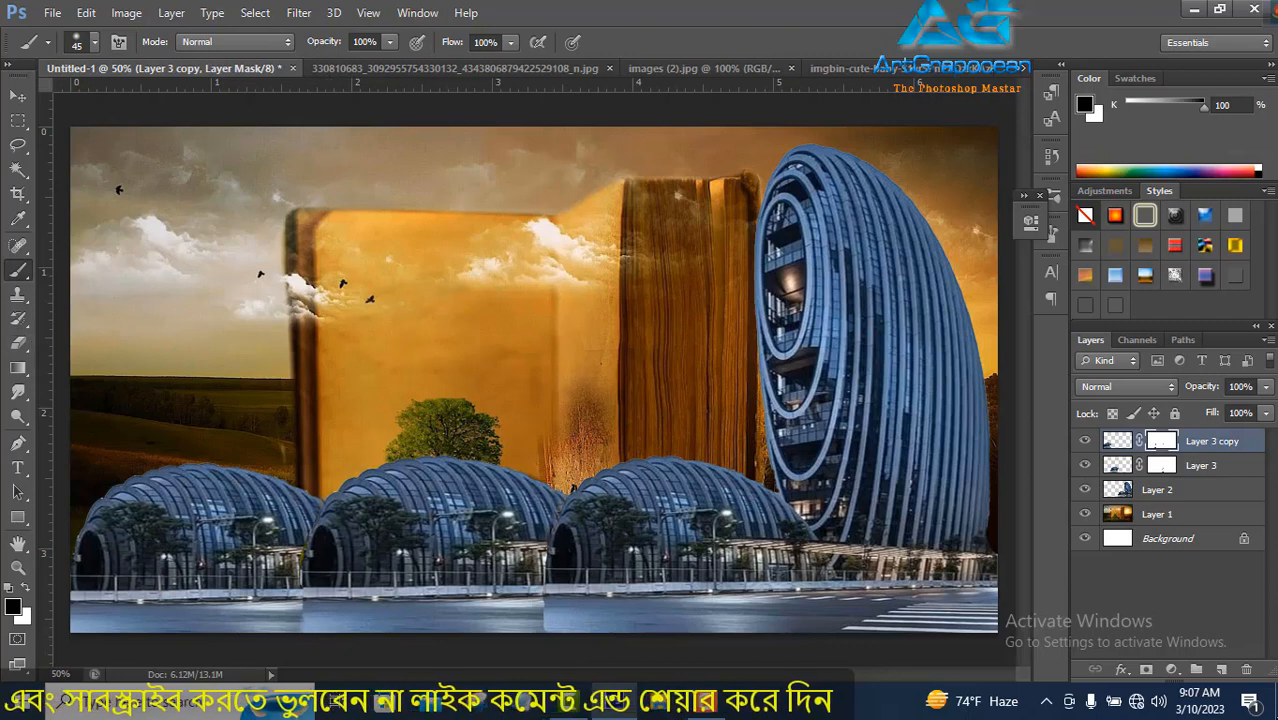
Retouch the road joins below the domes with a 45 px Clone Stamp, working across Layer 3 copy, Layer 3 and Layer 2
{"action": "left_click", "coordinate": [18, 294]}
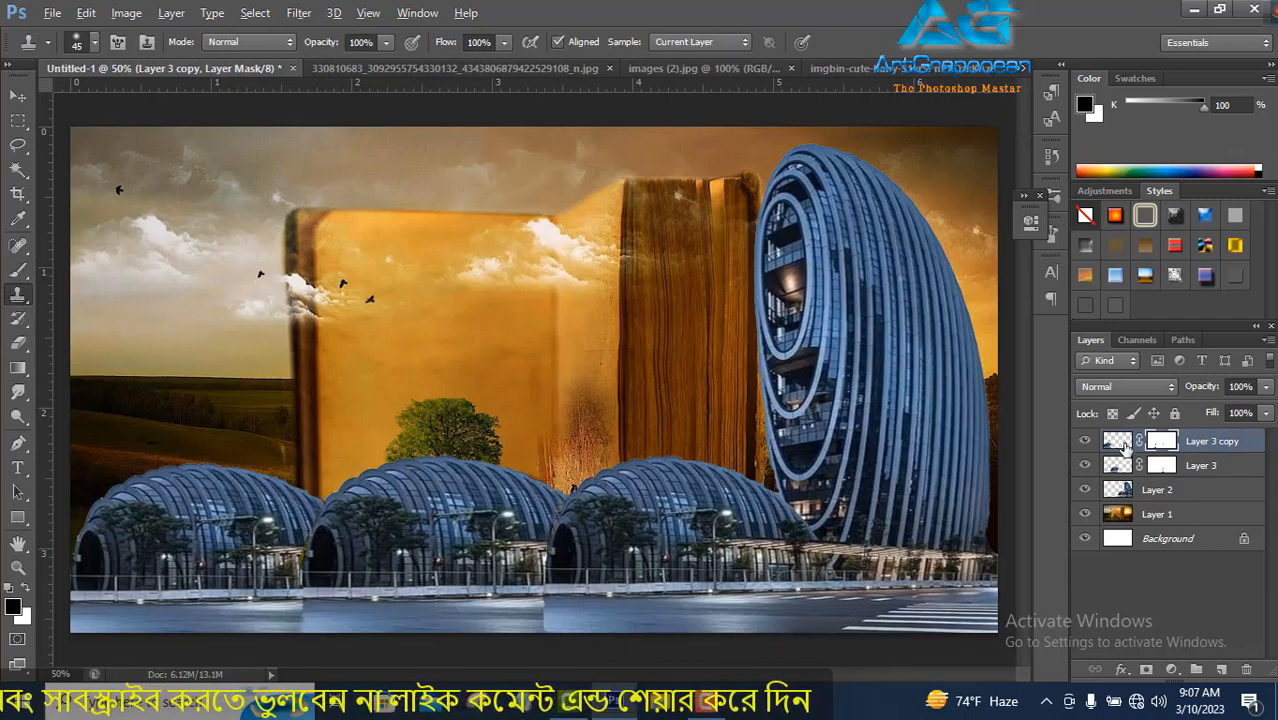
{"action": "left_click", "coordinate": [1120, 443]}
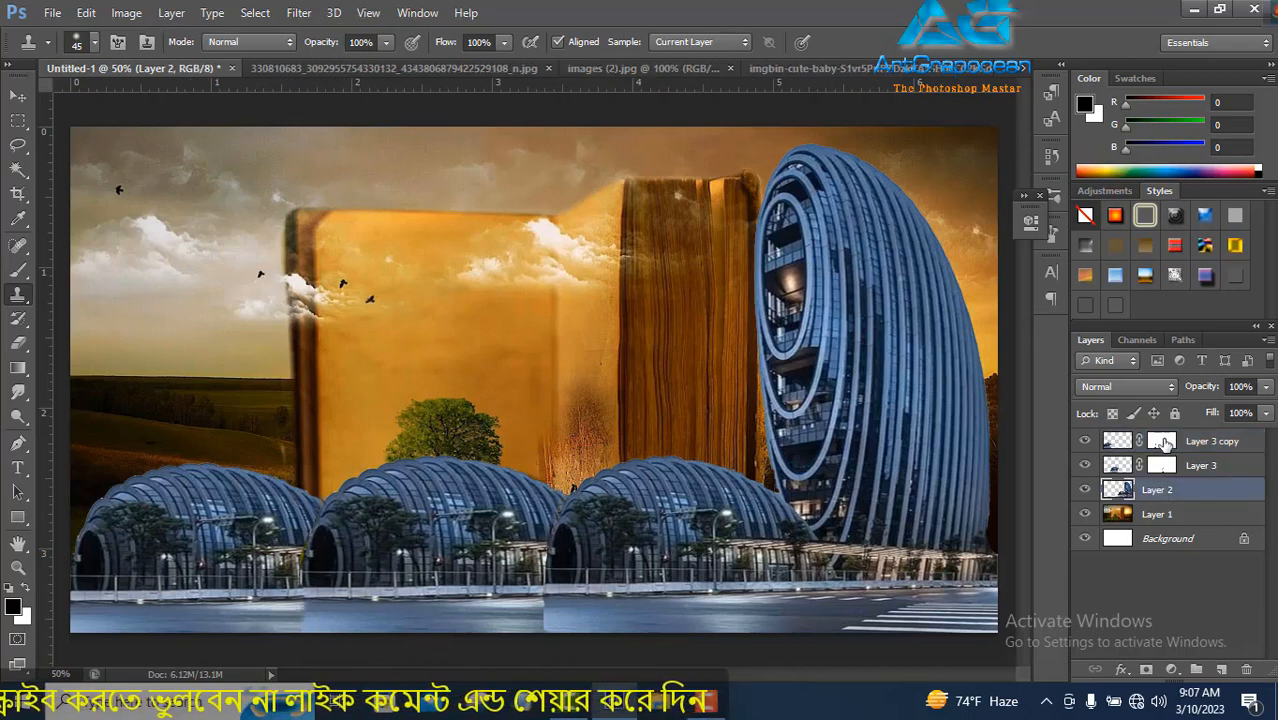
{"action": "left_click", "coordinate": [1161, 441]}
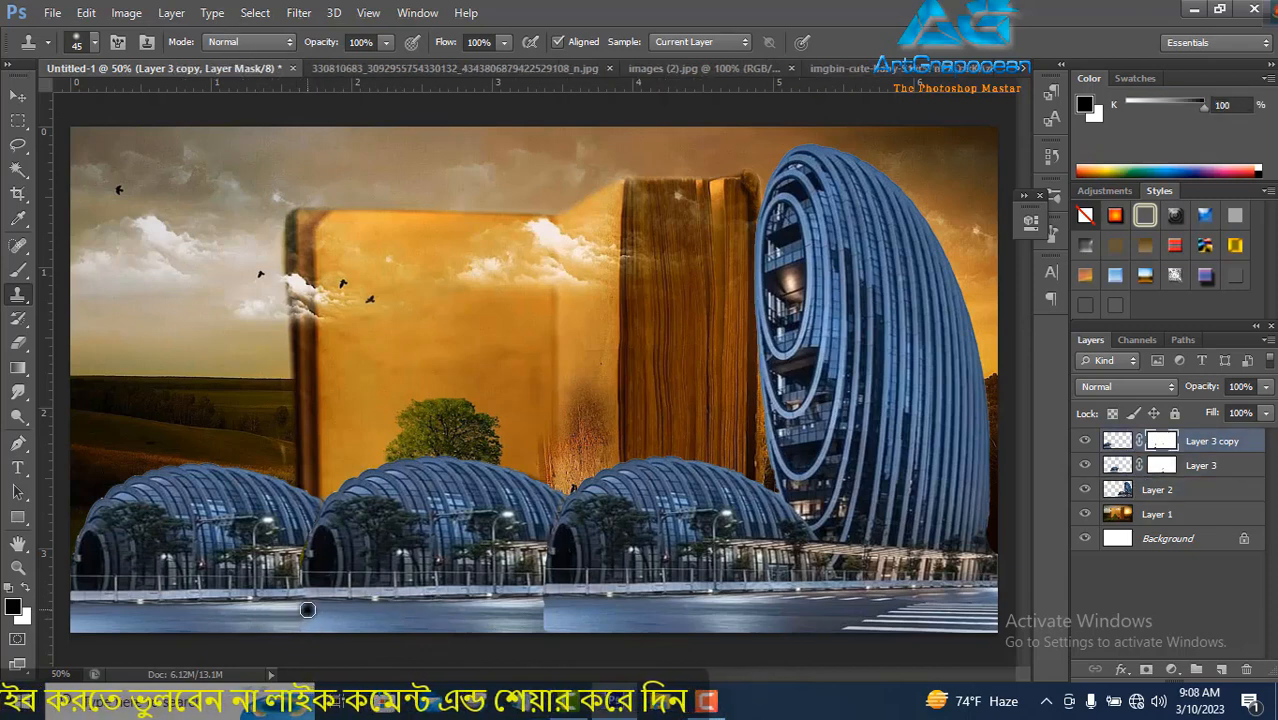
{"action": "left_click", "coordinate": [1117, 441]}
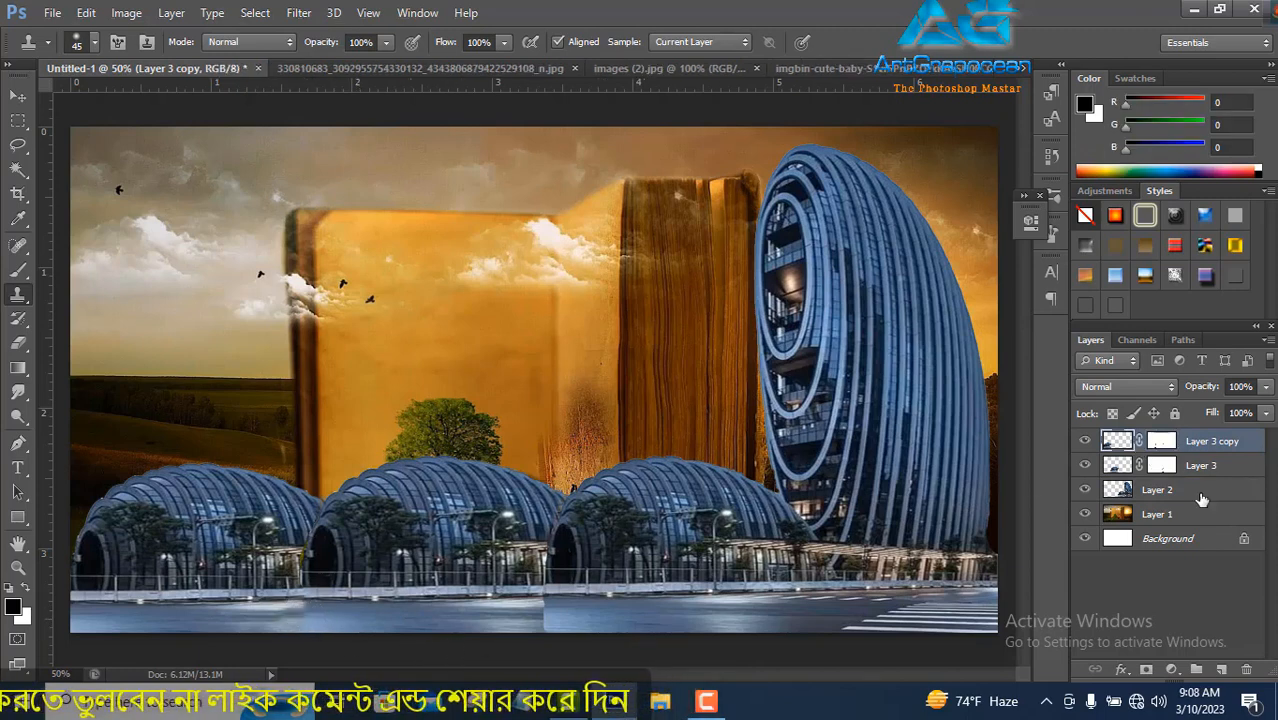
{"action": "left_click", "coordinate": [1117, 465]}
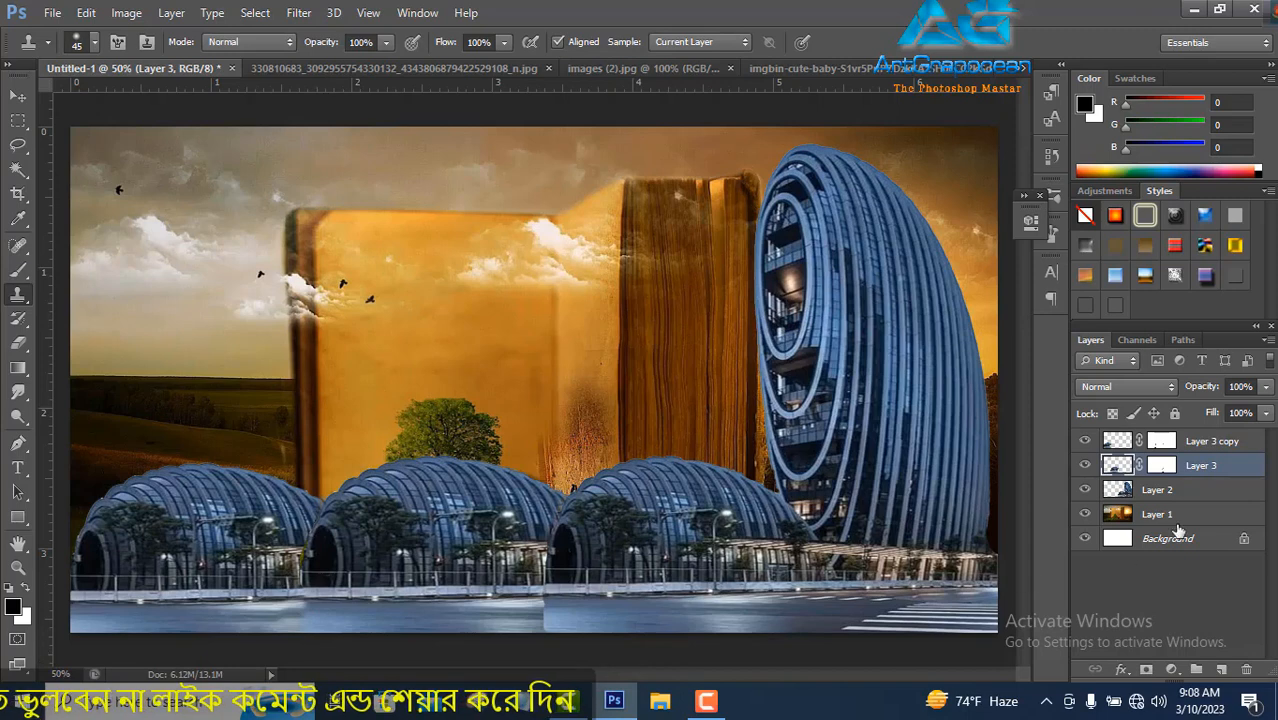
{"action": "left_click", "coordinate": [1117, 489]}
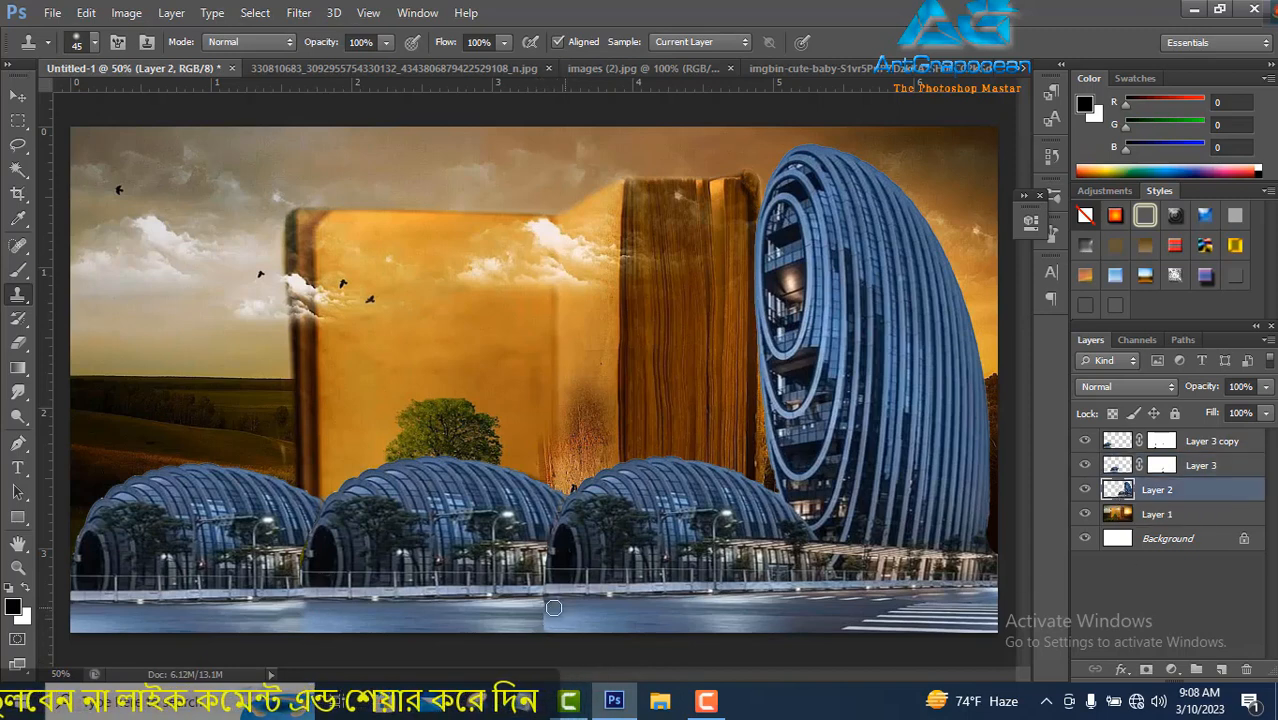
{"action": "left_click", "coordinate": [1117, 441]}
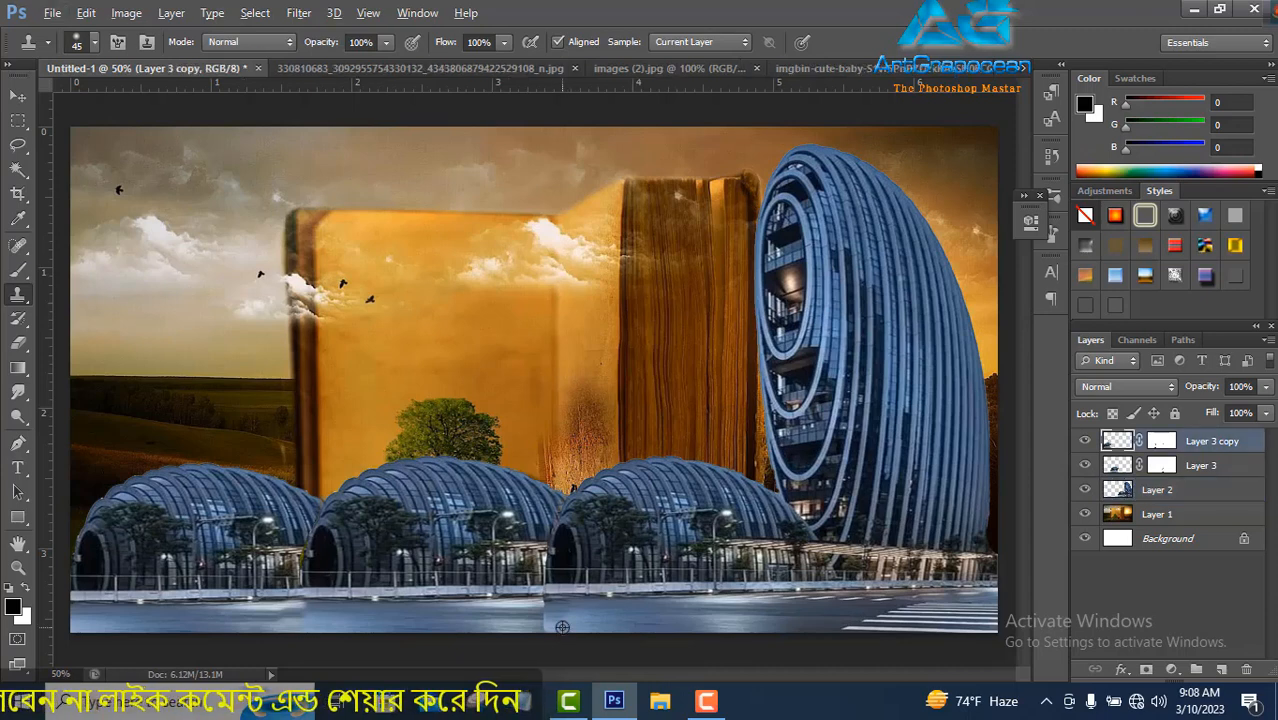
{"action": "left_click", "coordinate": [1110, 472]}
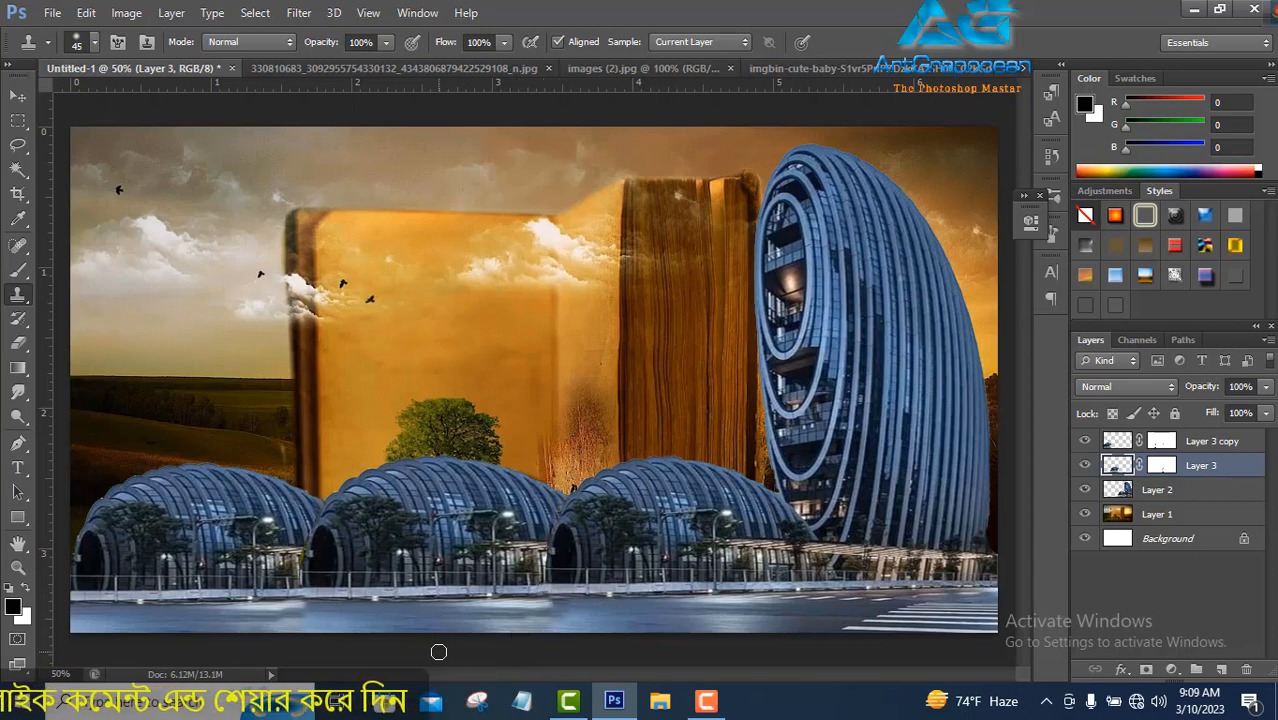
Convert the background of images (2).jpg into a normal layer and bring the running dog photo into the main composition
{"action": "left_click", "coordinate": [461, 68]}
{"action": "left_click", "coordinate": [690, 68]}
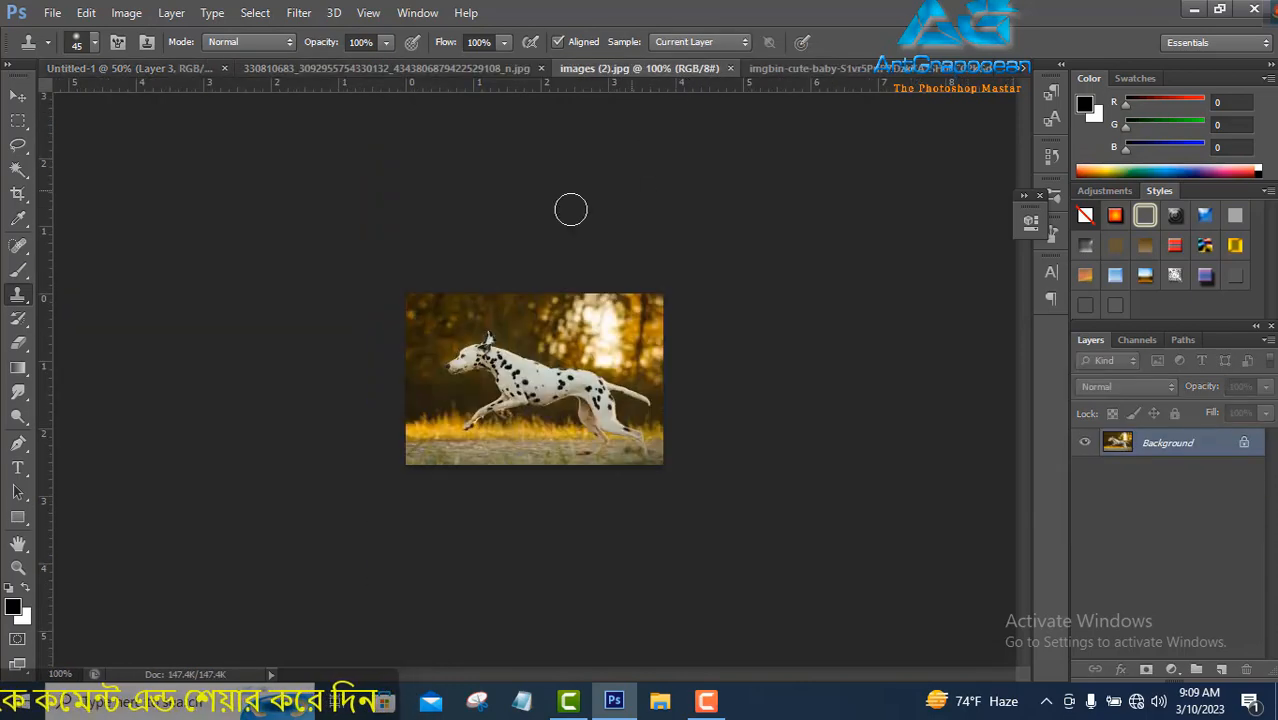
{"action": "left_click", "coordinate": [18, 96]}
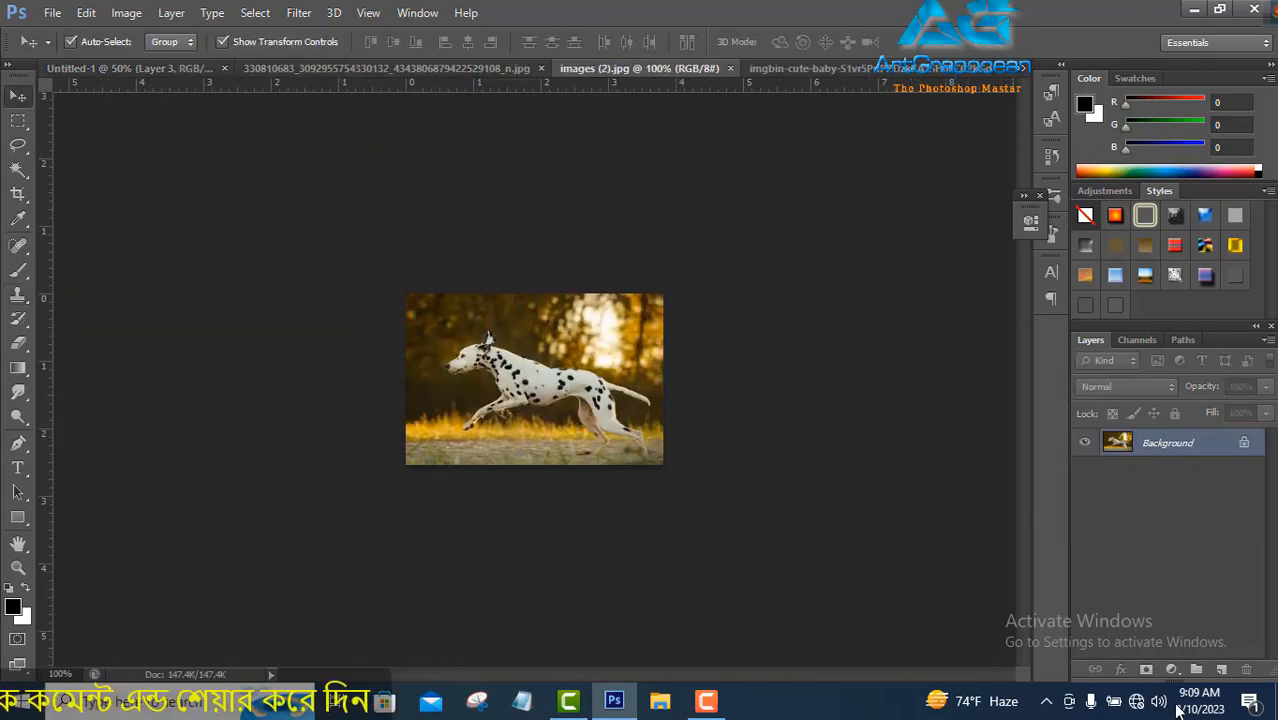
{"action": "double_click", "coordinate": [1199, 444]}
{"action": "key", "text": "Return"}
{"action": "left_click_drag", "start_coordinate": [534, 380], "coordinate": [803, 293]}
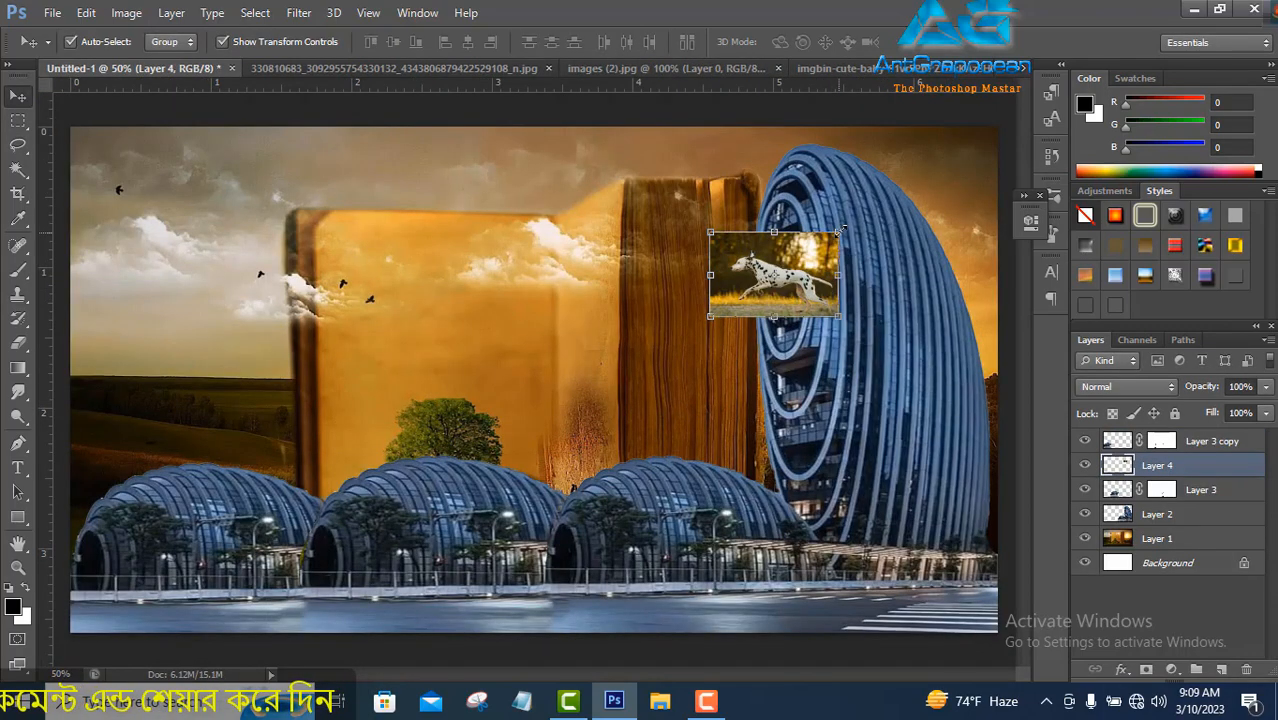
Enlarge the dog photo, lower its opacity to 69%, and position it so the dog overlaps the tower's upper oval opening
{"action": "left_click_drag", "start_coordinate": [837, 233], "coordinate": [884, 193]}
{"action": "left_click_drag", "start_coordinate": [710, 316], "coordinate": [665, 343]}
{"action": "left_click_drag", "start_coordinate": [792, 318], "coordinate": [812, 295]}
{"action": "key", "text": "Return"}
{"action": "left_click", "coordinate": [1266, 386]}
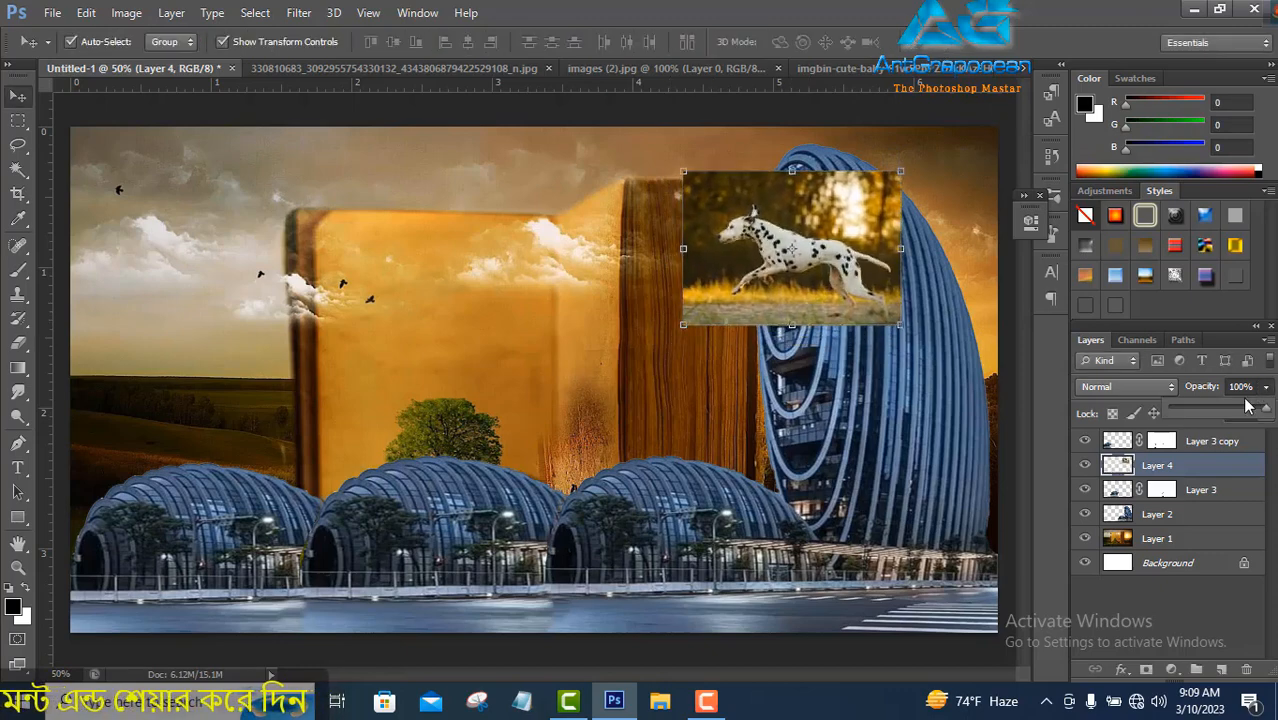
{"action": "left_click_drag", "start_coordinate": [1262, 409], "coordinate": [1230, 413]}
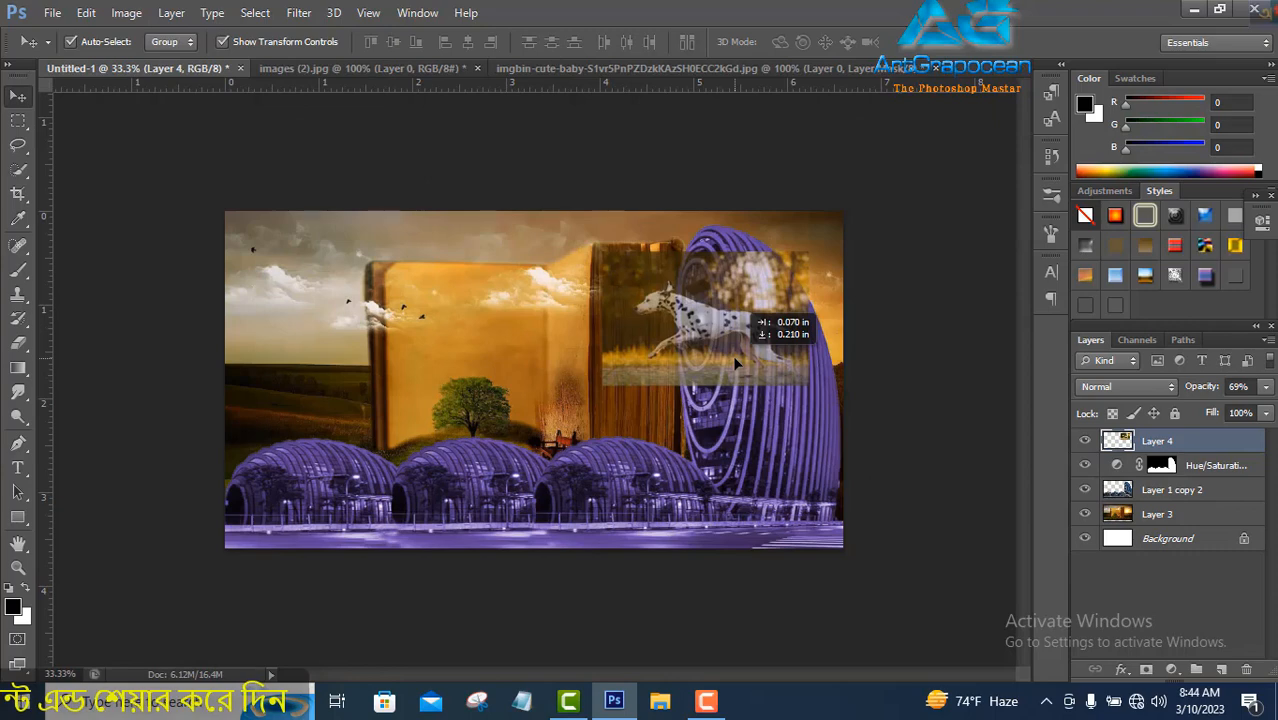
{"action": "left_click_drag", "start_coordinate": [732, 355], "coordinate": [725, 345]}
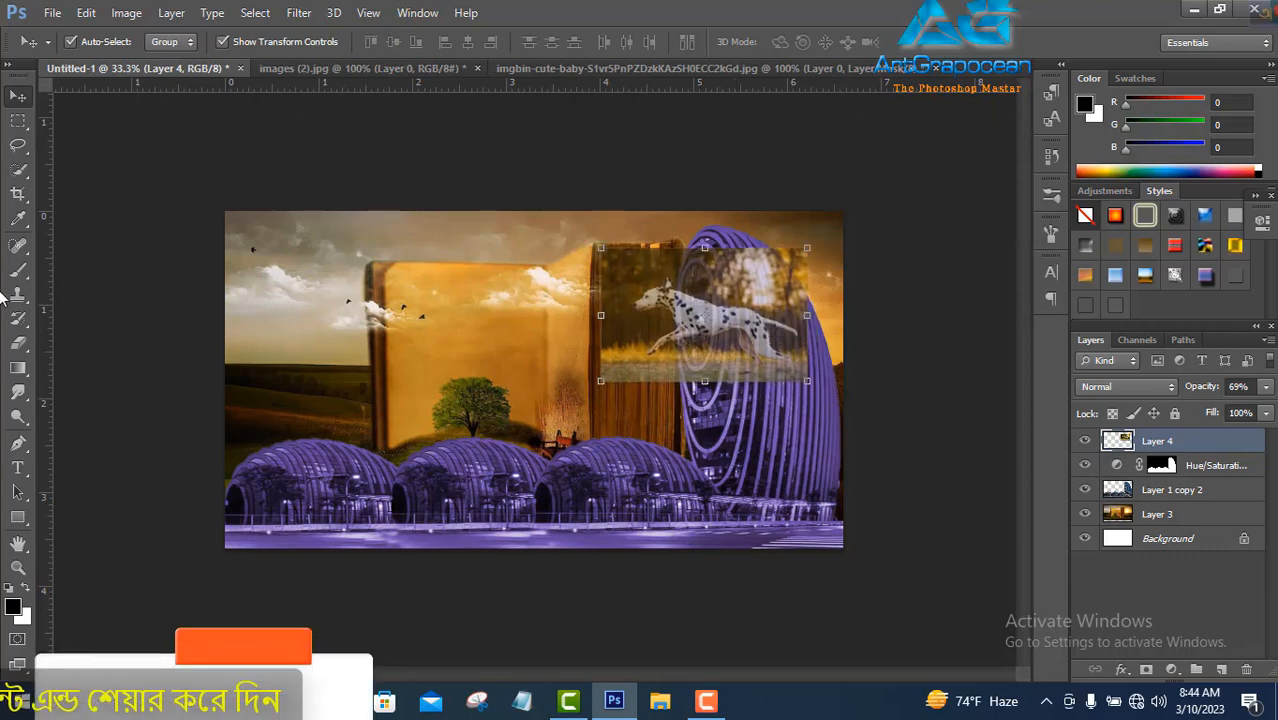
Erase the dog photo's background and the dog's rear half so it emerges from the tower, and restore Layer 4's opacity to 100%
{"action": "left_click", "coordinate": [19, 344]}
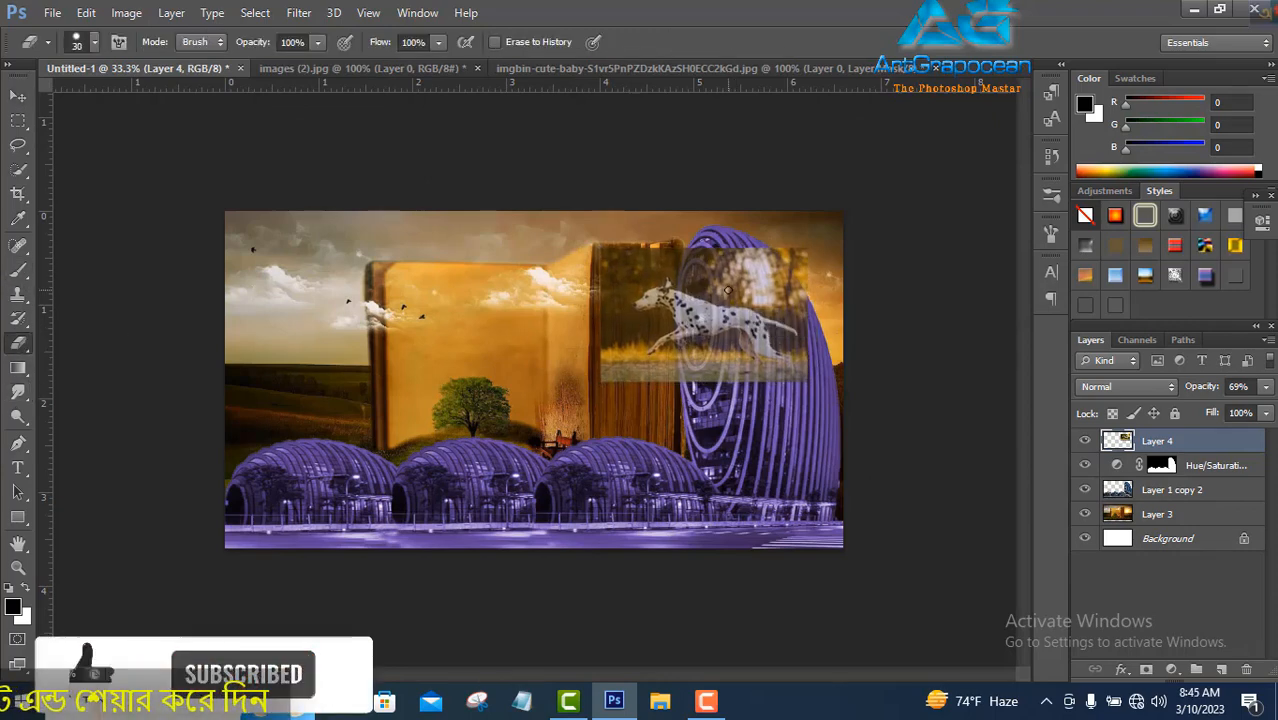
{"action": "mouse_move", "coordinate": [744, 248]}
{"action": "left_mouse_down"}
{"action": "mouse_move", "coordinate": [793, 320]}
{"action": "mouse_move", "coordinate": [800, 250]}
{"action": "mouse_move", "coordinate": [764, 353]}
{"action": "mouse_move", "coordinate": [780, 220]}
{"action": "mouse_move", "coordinate": [790, 300]}
{"action": "mouse_move", "coordinate": [788, 281]}
{"action": "mouse_move", "coordinate": [793, 298]}
{"action": "mouse_move", "coordinate": [740, 237]}
{"action": "mouse_move", "coordinate": [711, 244]}
{"action": "mouse_move", "coordinate": [733, 379]}
{"action": "mouse_move", "coordinate": [756, 412]}
{"action": "mouse_move", "coordinate": [757, 326]}
{"action": "mouse_move", "coordinate": [771, 311]}
{"action": "mouse_move", "coordinate": [736, 225]}
{"action": "mouse_move", "coordinate": [729, 362]}
{"action": "mouse_move", "coordinate": [725, 347]}
{"action": "mouse_move", "coordinate": [722, 360]}
{"action": "mouse_move", "coordinate": [701, 351]}
{"action": "mouse_move", "coordinate": [694, 371]}
{"action": "mouse_move", "coordinate": [708, 372]}
{"action": "mouse_move", "coordinate": [691, 378]}
{"action": "mouse_move", "coordinate": [670, 354]}
{"action": "mouse_move", "coordinate": [659, 377]}
{"action": "mouse_move", "coordinate": [631, 370]}
{"action": "mouse_move", "coordinate": [658, 364]}
{"action": "mouse_move", "coordinate": [626, 380]}
{"action": "mouse_move", "coordinate": [596, 297]}
{"action": "mouse_move", "coordinate": [612, 373]}
{"action": "mouse_move", "coordinate": [660, 322]}
{"action": "mouse_move", "coordinate": [623, 331]}
{"action": "mouse_move", "coordinate": [614, 289]}
{"action": "mouse_move", "coordinate": [639, 244]}
{"action": "mouse_move", "coordinate": [597, 255]}
{"action": "mouse_move", "coordinate": [681, 265]}
{"action": "mouse_move", "coordinate": [712, 287]}
{"action": "mouse_move", "coordinate": [716, 267]}
{"action": "mouse_move", "coordinate": [655, 234]}
{"action": "mouse_move", "coordinate": [754, 280]}
{"action": "mouse_move", "coordinate": [663, 251]}
{"action": "mouse_move", "coordinate": [616, 326]}
{"action": "mouse_move", "coordinate": [638, 326]}
{"action": "mouse_move", "coordinate": [611, 302]}
{"action": "mouse_move", "coordinate": [647, 258]}
{"action": "mouse_move", "coordinate": [691, 273]}
{"action": "mouse_move", "coordinate": [722, 292]}
{"action": "mouse_move", "coordinate": [721, 357]}
{"action": "left_mouse_up"}
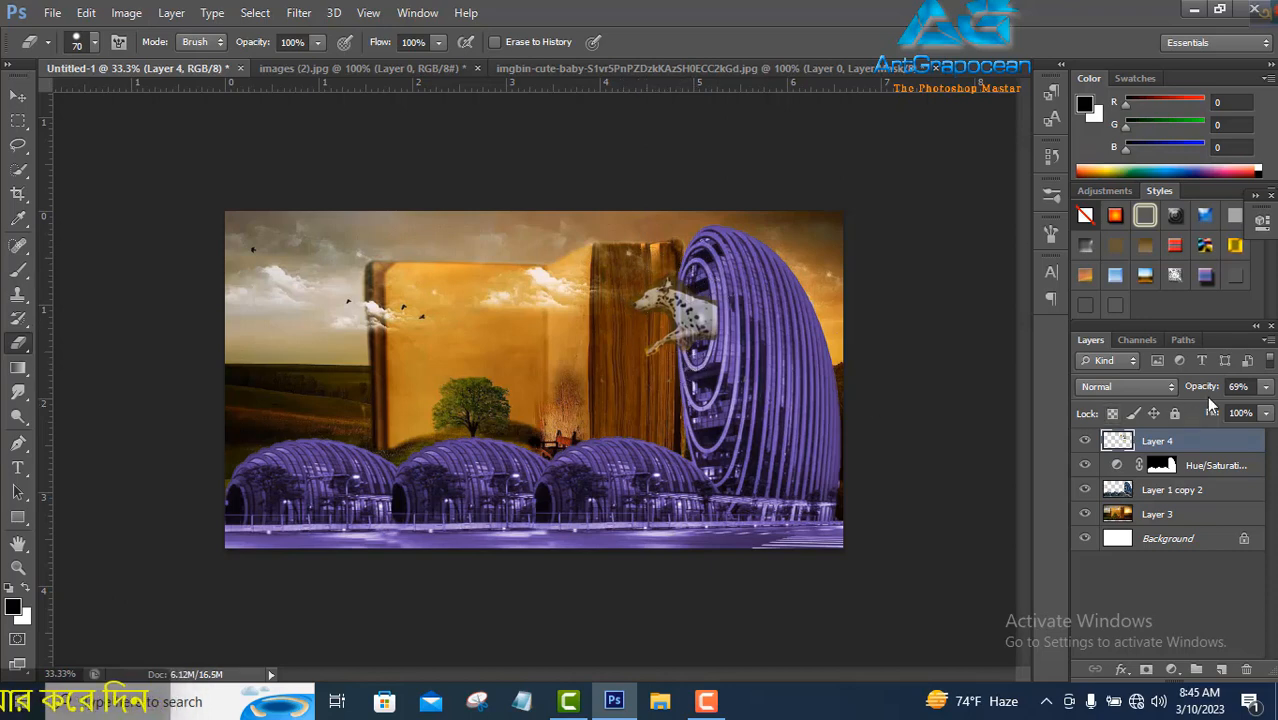
{"action": "left_click", "coordinate": [1265, 387]}
{"action": "left_click_drag", "start_coordinate": [1240, 409], "coordinate": [1270, 409]}
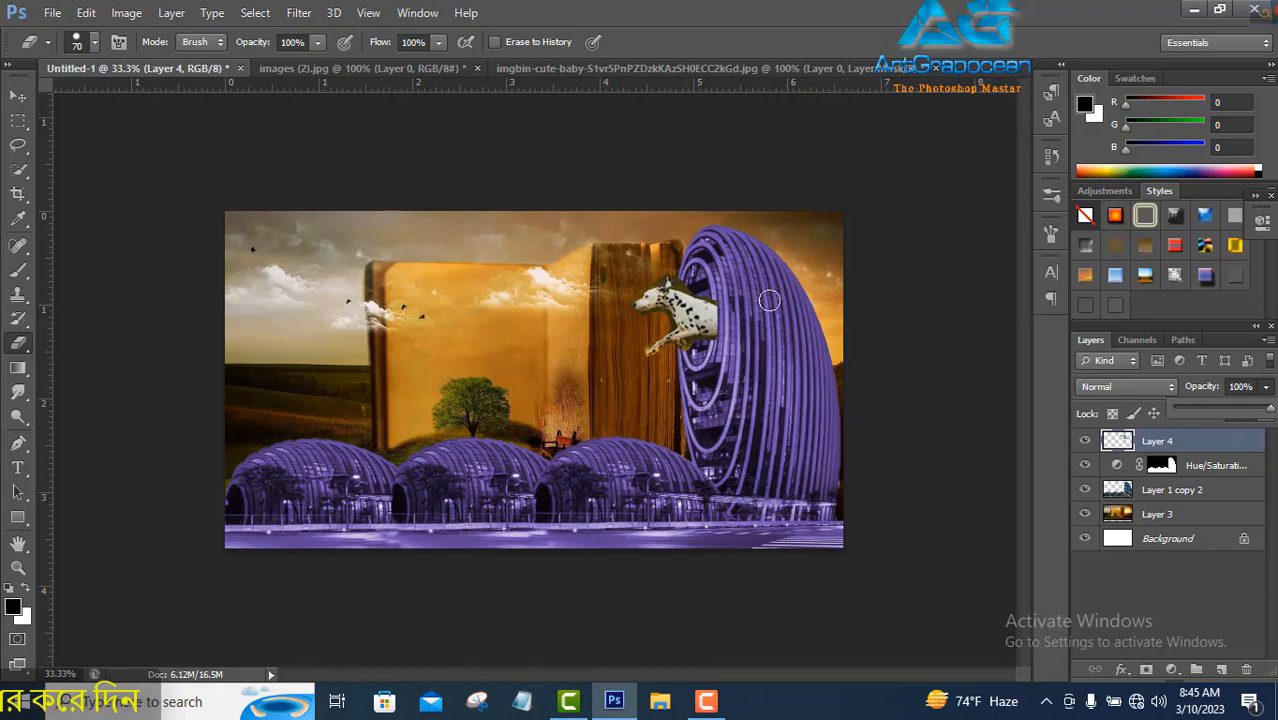
Clean up the edges around the dog's front legs with a 15 px Eraser and add a layer mask to Layer 4
{"action": "key", "text": "ctrl+plus"}
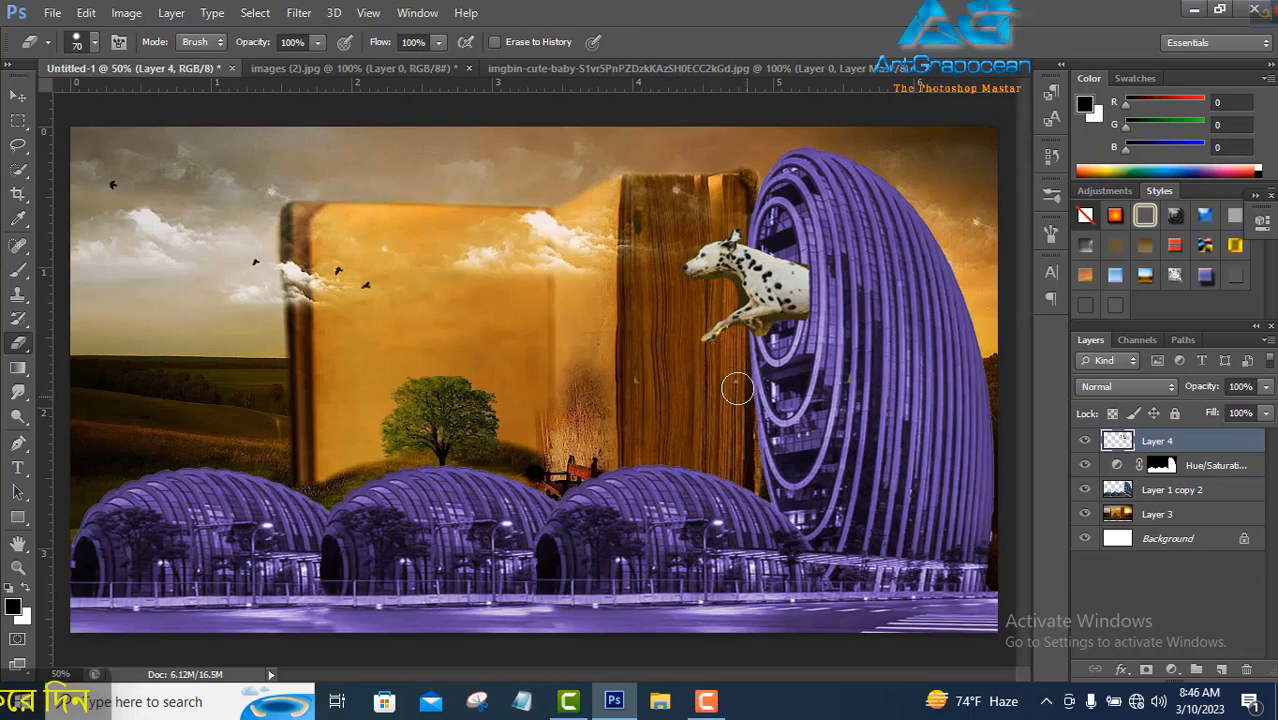
{"action": "key", "text": "bracketleft"}
{"action": "key", "text": "bracketleft"}
{"action": "key", "text": "bracketleft"}
{"action": "key", "text": "bracketleft"}
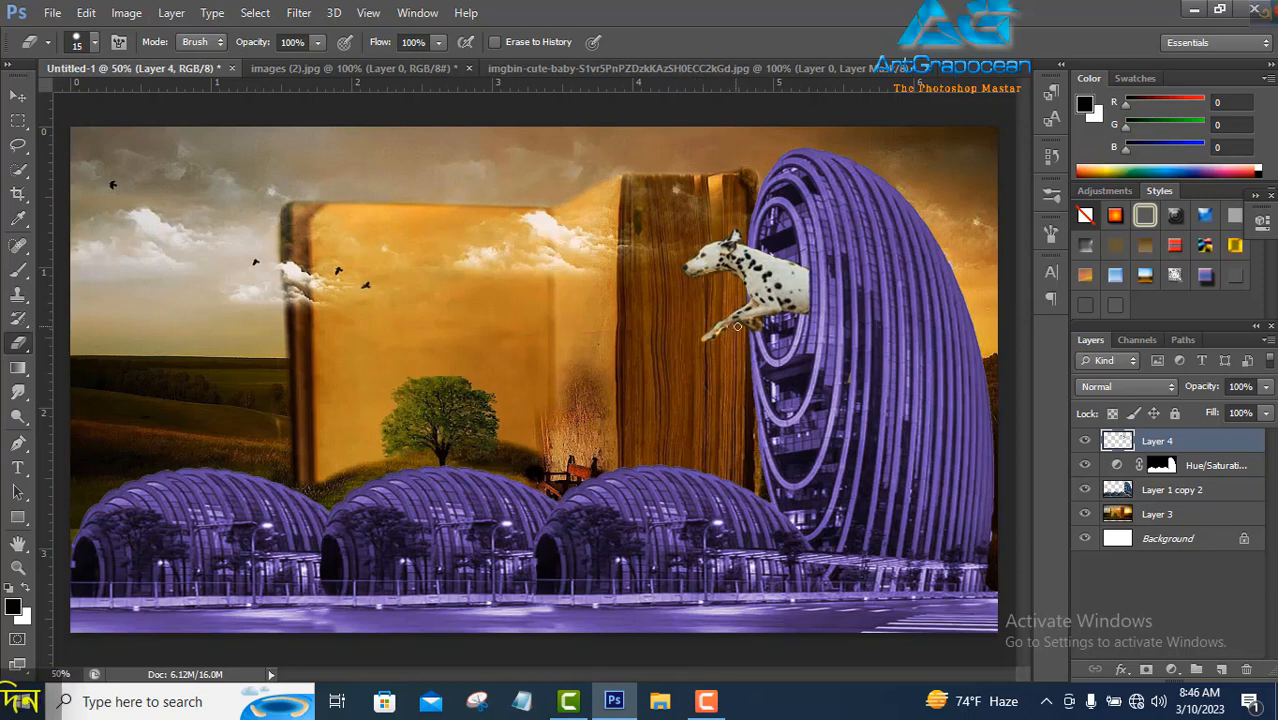
{"action": "left_click", "coordinate": [18, 270]}
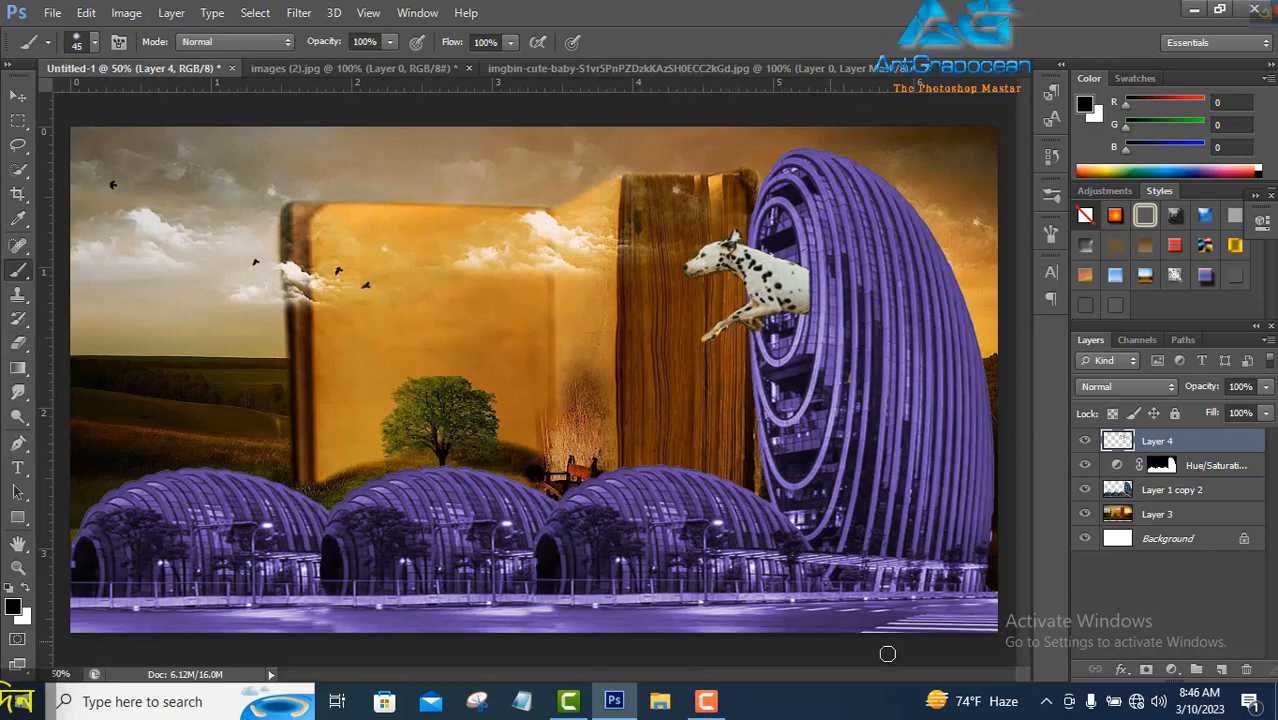
{"action": "left_click", "coordinate": [1172, 669]}
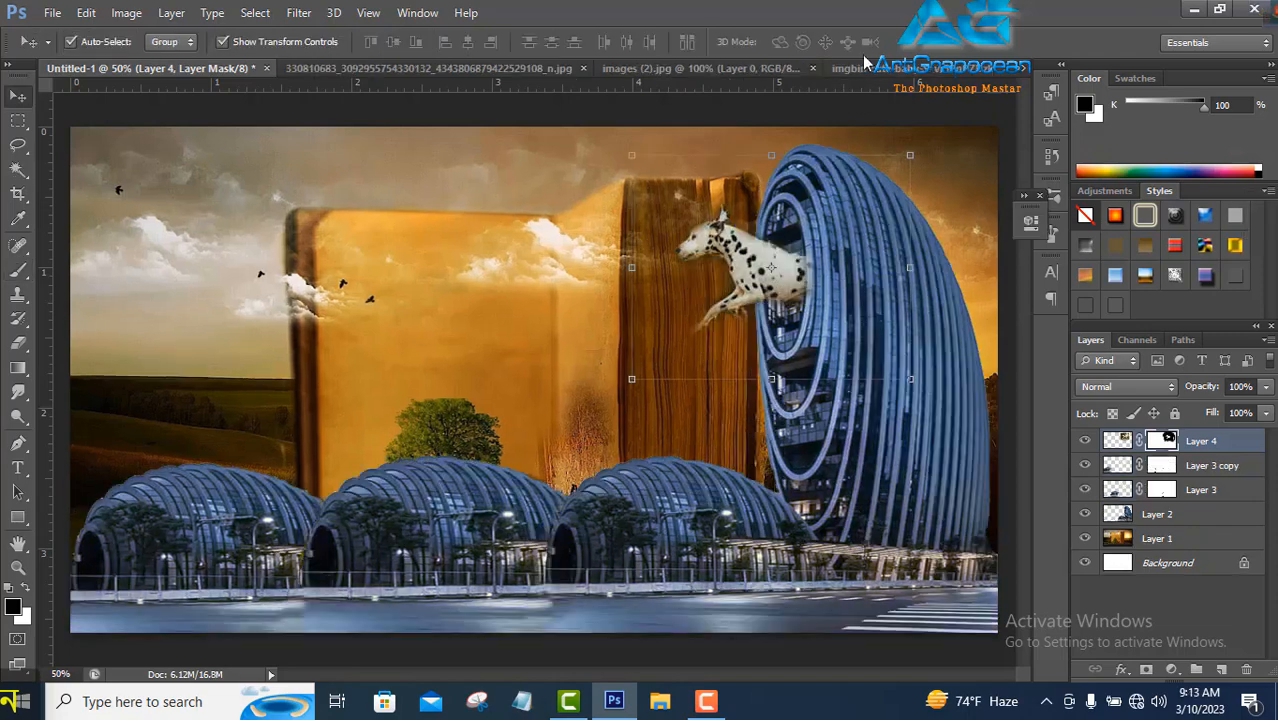
Switch to the crawling baby image and convert its background into a normal layer named Layer 0
{"action": "left_click", "coordinate": [866, 67]}
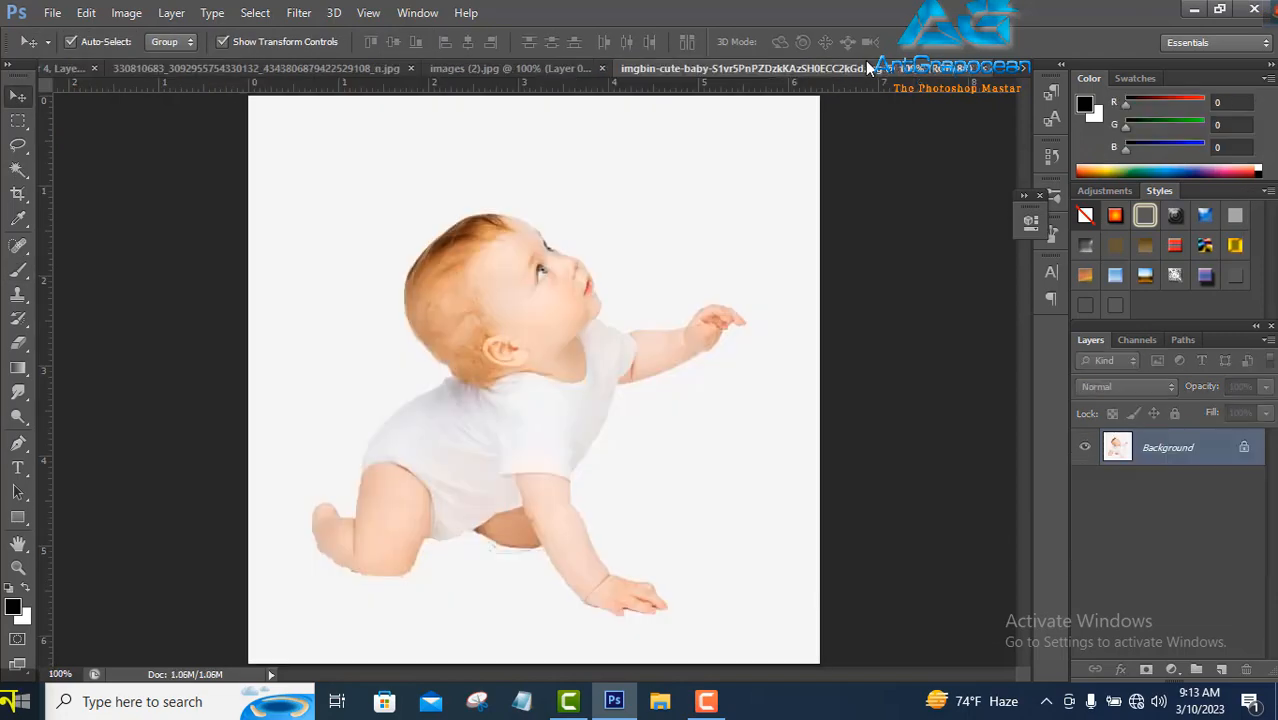
{"action": "double_click", "coordinate": [1168, 447]}
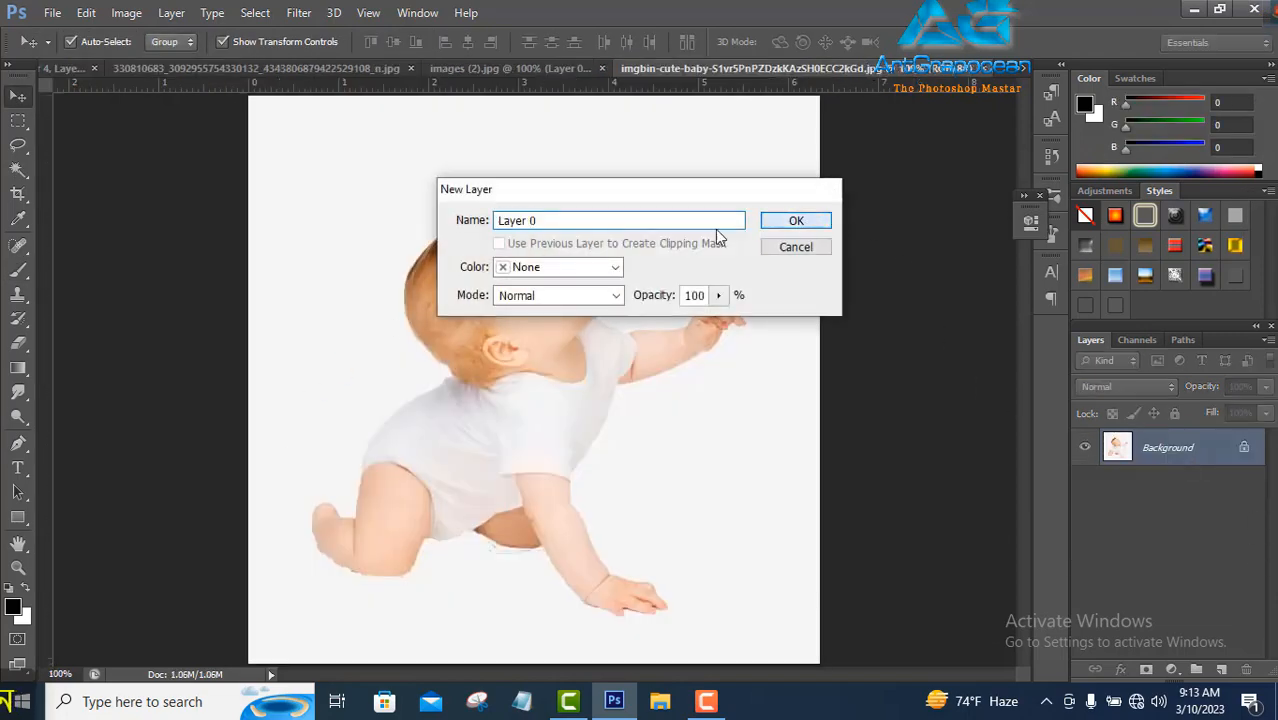
{"action": "left_click", "coordinate": [796, 219]}
Select the whole baby with a 25 px Quick Selection and place the masked cut-out above the tree in the main composition
{"action": "right_click", "coordinate": [14, 183]}
{"action": "left_click", "coordinate": [100, 168]}
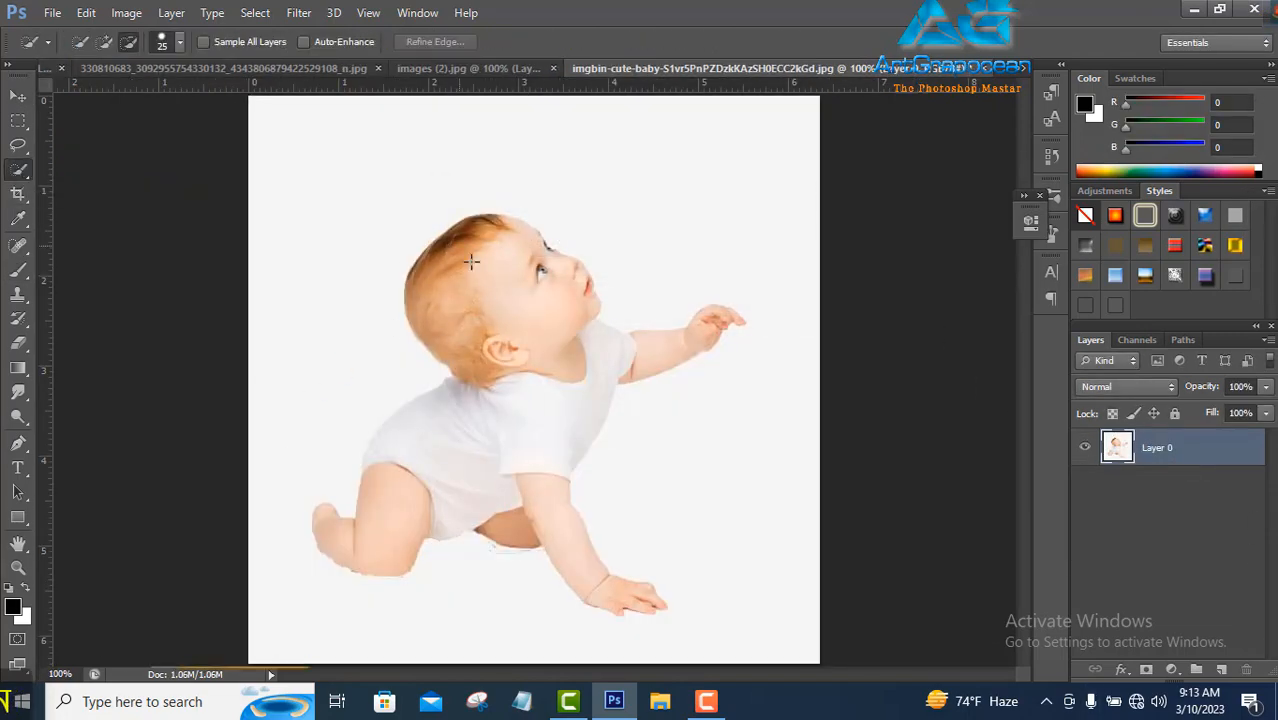
{"action": "mouse_move", "coordinate": [422, 271]}
{"action": "left_mouse_down"}
{"action": "mouse_move", "coordinate": [516, 428]}
{"action": "mouse_move", "coordinate": [364, 517]}
{"action": "left_mouse_up"}
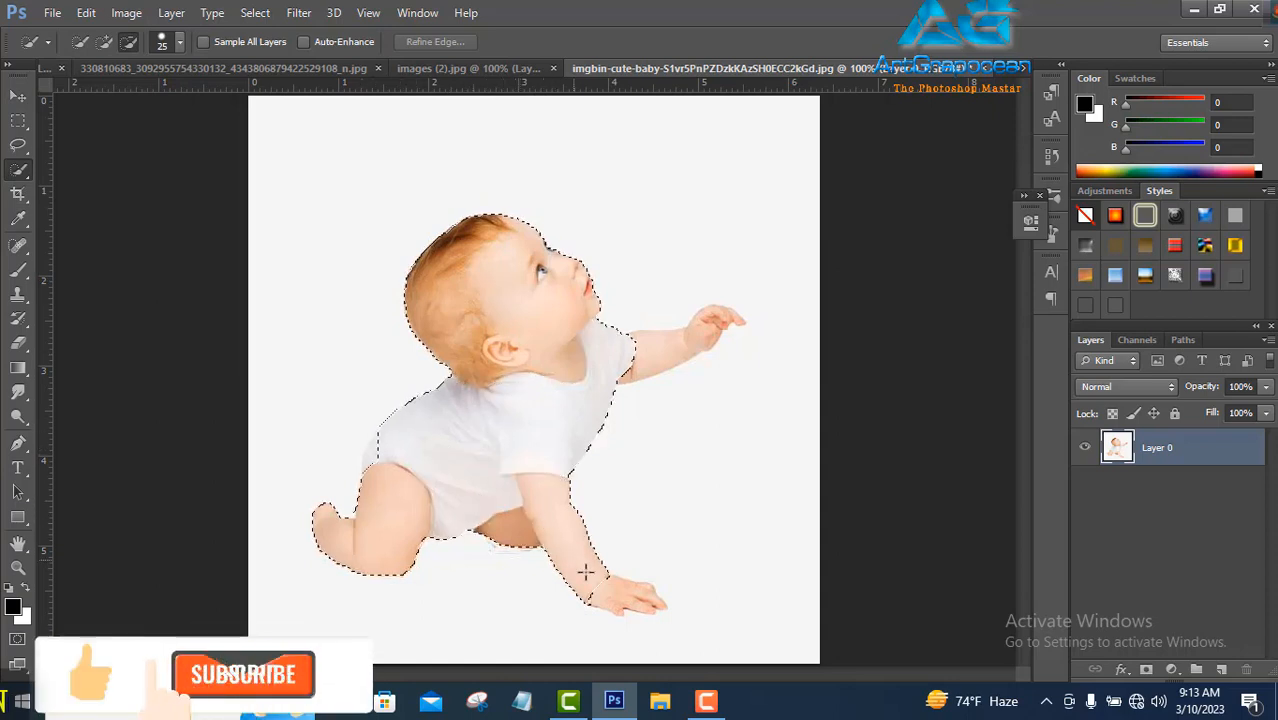
{"action": "mouse_move", "coordinate": [582, 503]}
{"action": "left_mouse_down"}
{"action": "mouse_move", "coordinate": [616, 370]}
{"action": "mouse_move", "coordinate": [658, 352]}
{"action": "mouse_move", "coordinate": [513, 356]}
{"action": "mouse_move", "coordinate": [580, 369]}
{"action": "mouse_move", "coordinate": [699, 334]}
{"action": "left_mouse_up"}
{"action": "left_click", "coordinate": [128, 41]}
{"action": "left_click", "coordinate": [620, 350]}
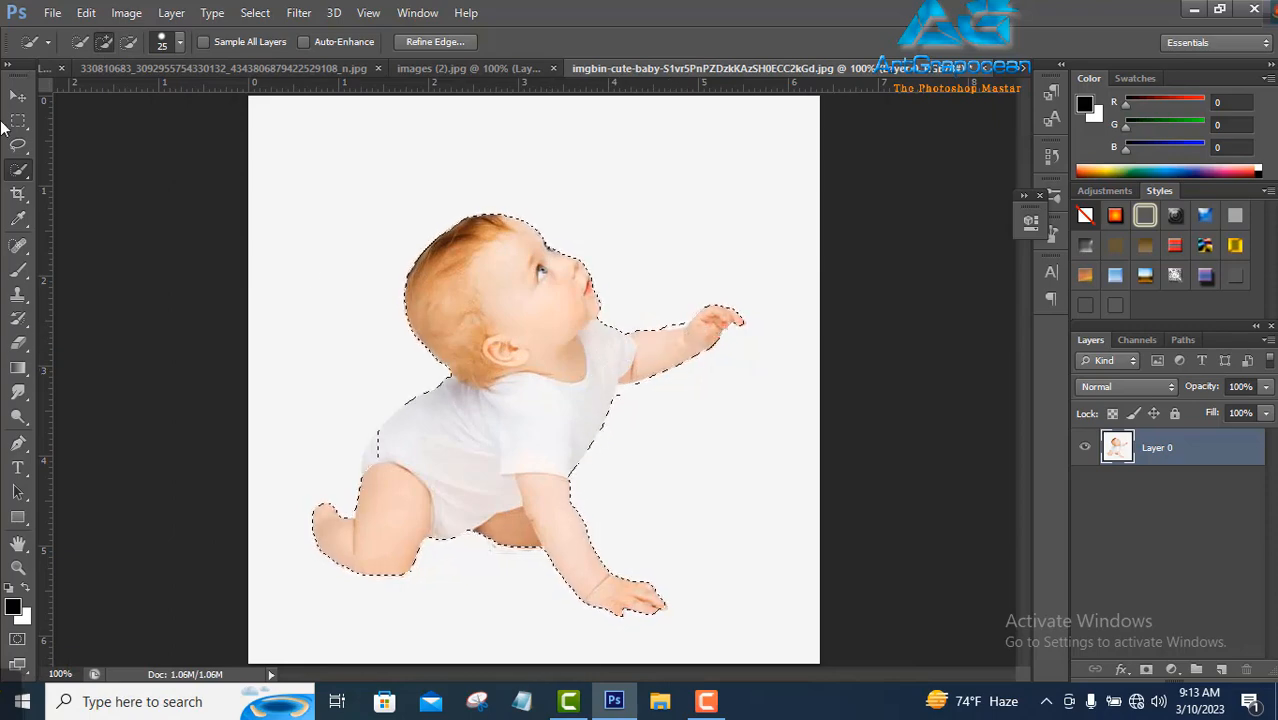
{"action": "key", "text": "v"}
{"action": "left_click_drag", "start_coordinate": [437, 393], "coordinate": [437, 316]}
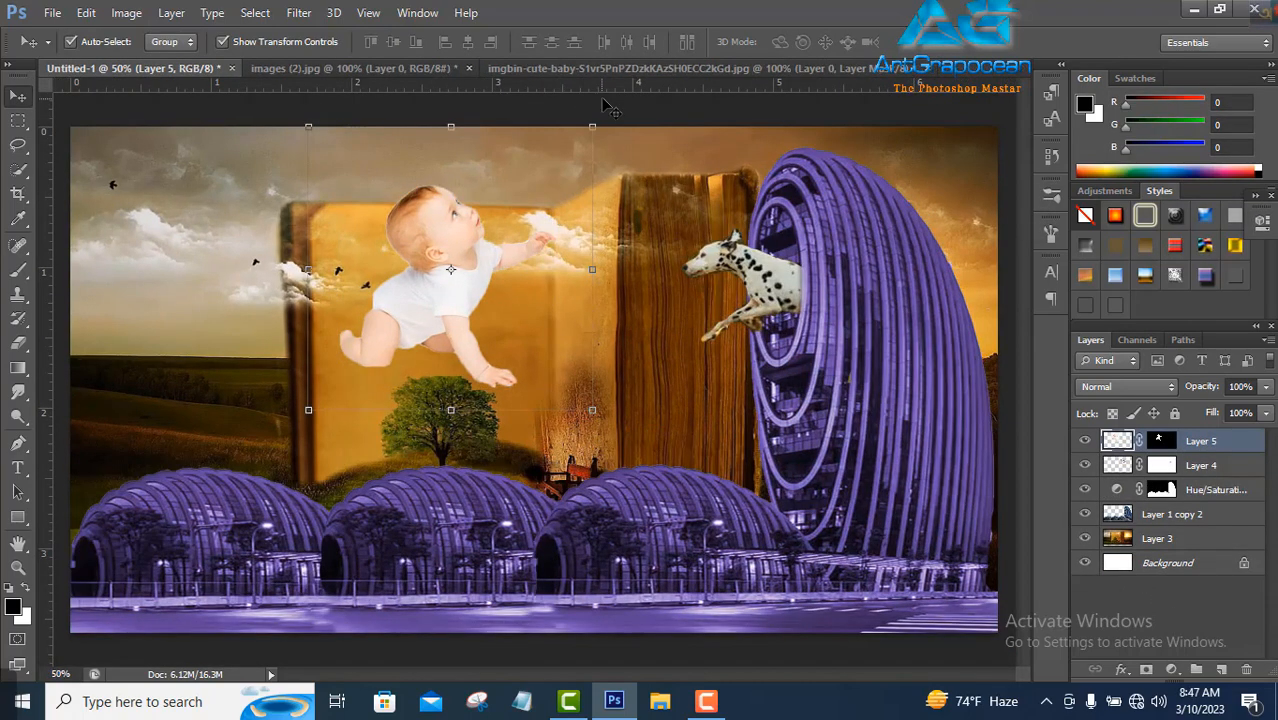
Rotate the baby cut-out clockwise by about 22° and reposition it just above the tree, centred near X 846 px, Y 358.5 px
{"action": "left_click_drag", "start_coordinate": [605, 118], "coordinate": [645, 178]}
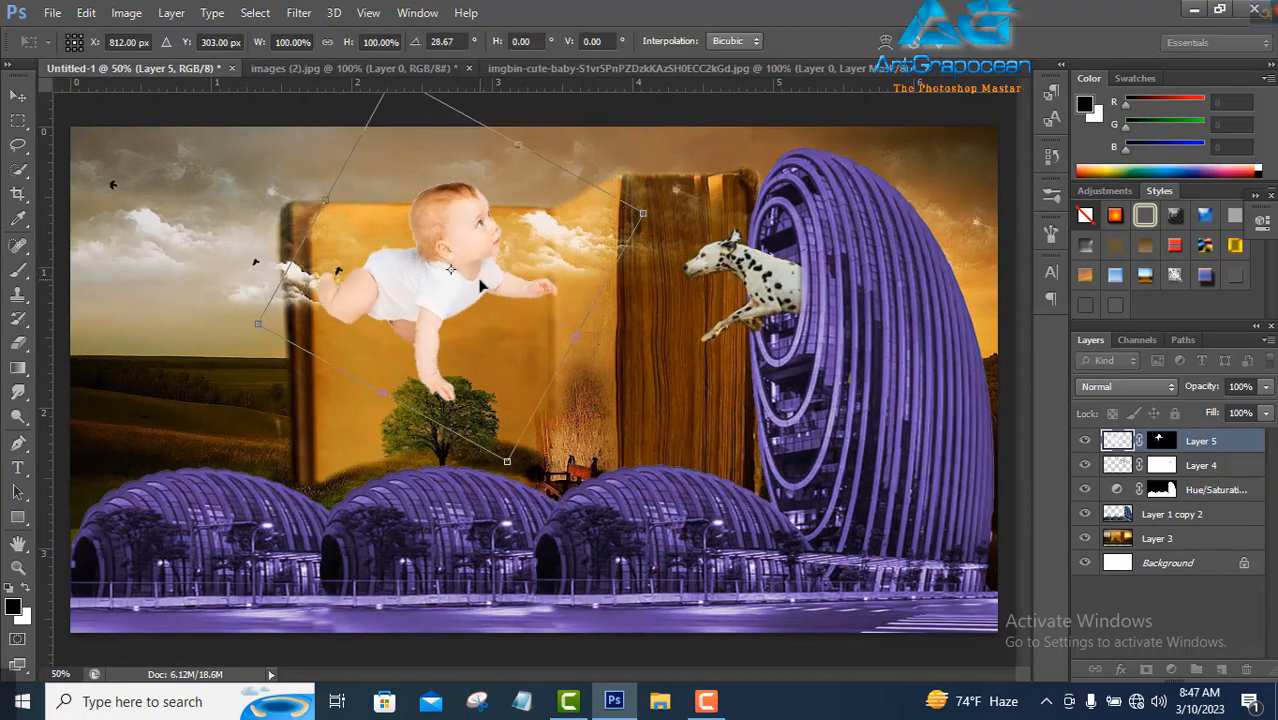
{"action": "mouse_move", "coordinate": [477, 286]}
{"action": "left_mouse_down"}
{"action": "mouse_move", "coordinate": [515, 312]}
{"action": "mouse_move", "coordinate": [474, 311]}
{"action": "left_mouse_up"}
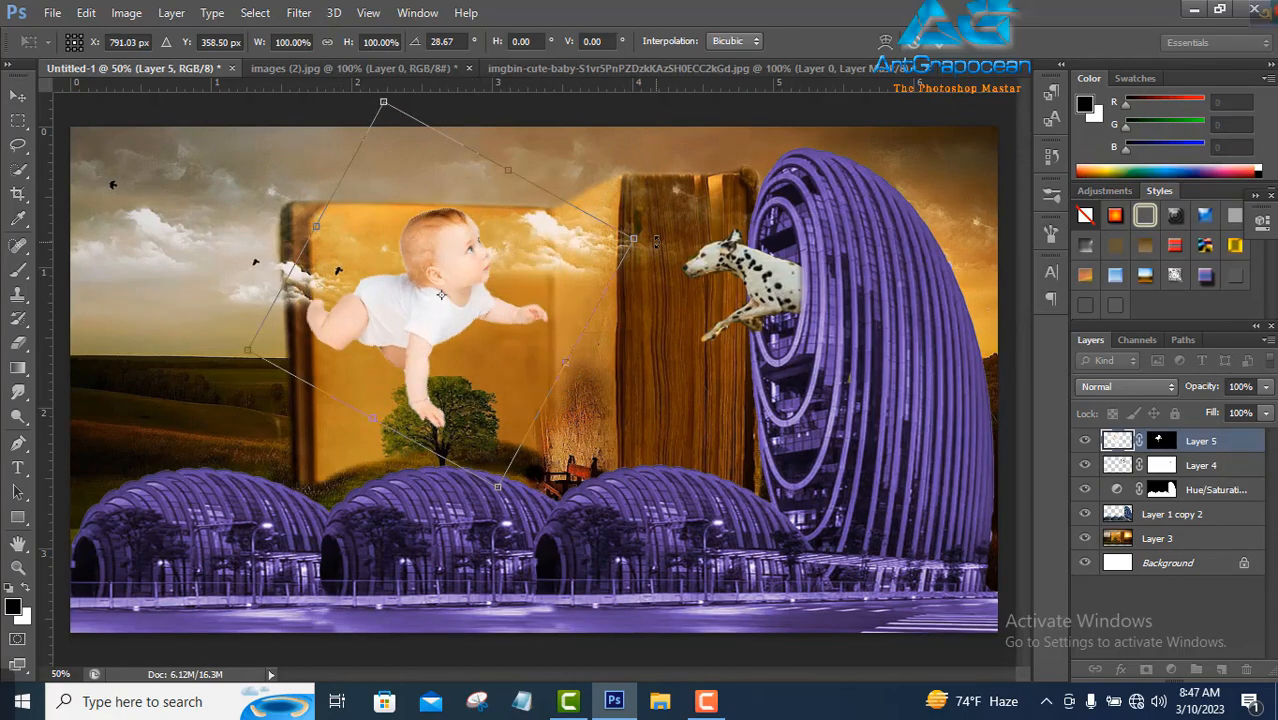
{"action": "mouse_move", "coordinate": [236, 343]}
{"action": "left_mouse_down"}
{"action": "mouse_move", "coordinate": [290, 265]}
{"action": "mouse_move", "coordinate": [259, 352]}
{"action": "left_mouse_up"}
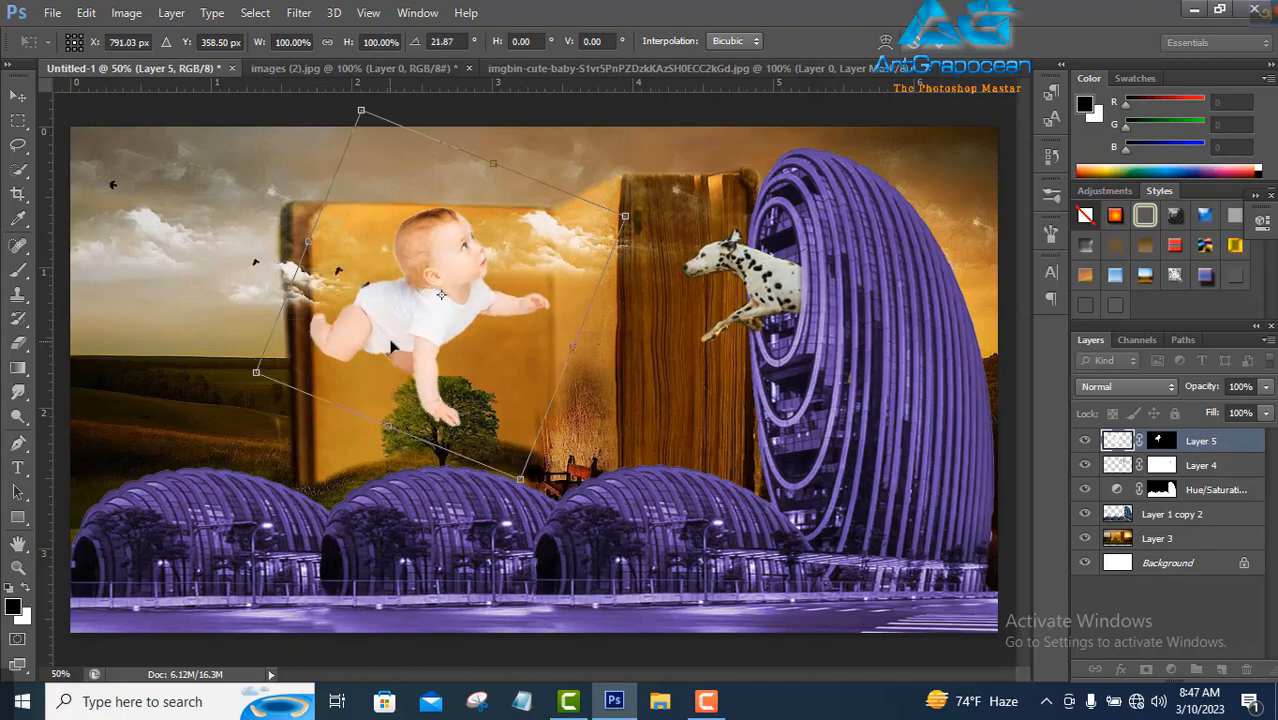
{"action": "left_click_drag", "start_coordinate": [389, 346], "coordinate": [412, 343]}
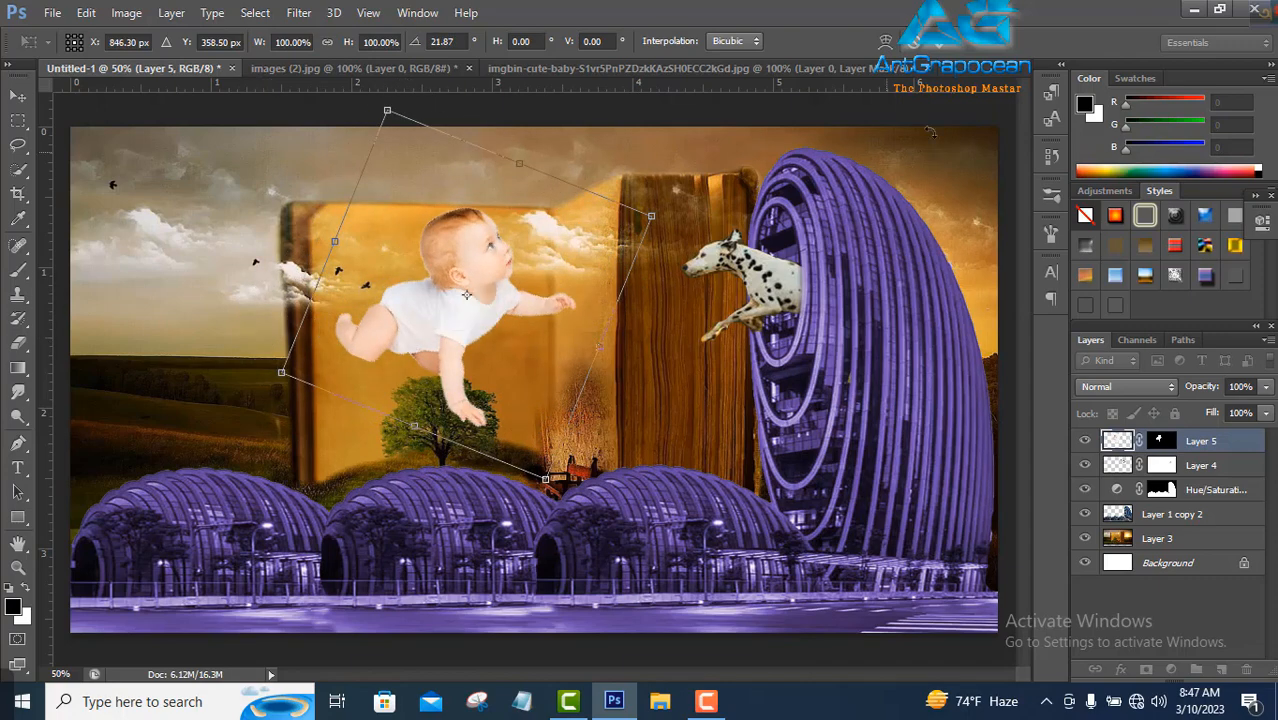
{"action": "left_click", "coordinate": [952, 50]}
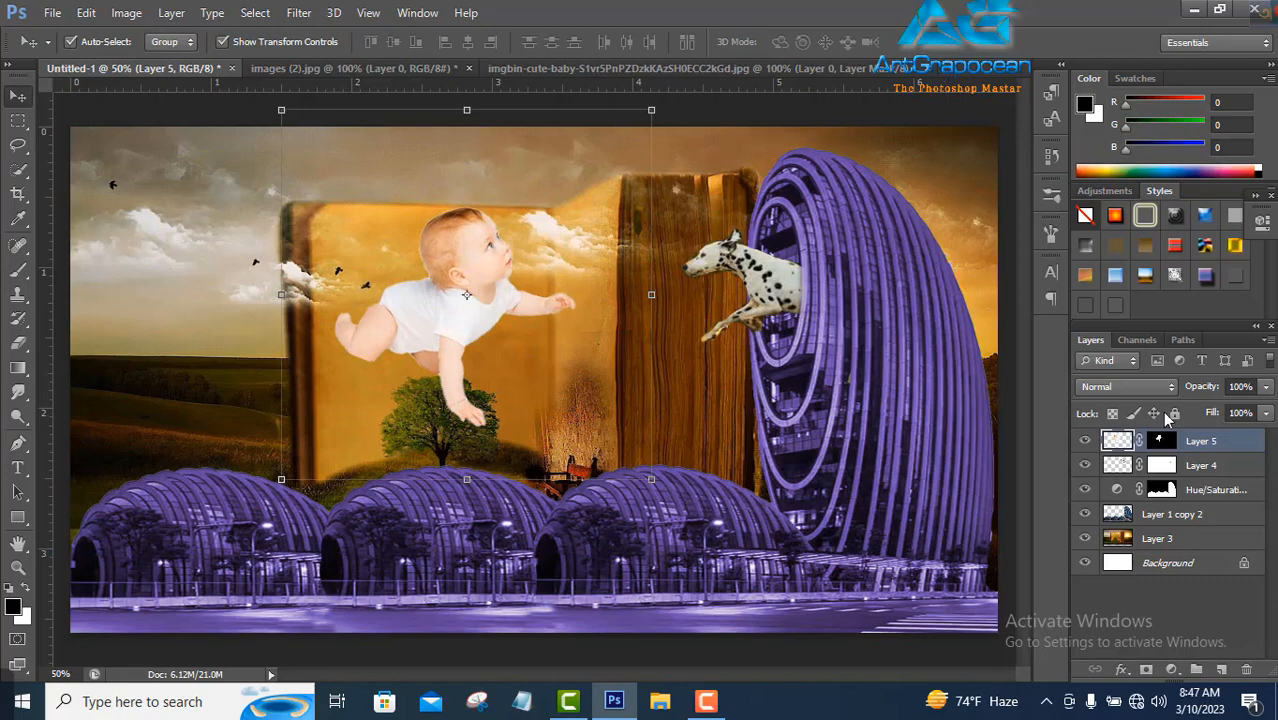
Set the blending mode of the baby's Layer 5 to Overlay
{"action": "left_click", "coordinate": [1169, 388]}
{"action": "left_click", "coordinate": [1115, 240]}
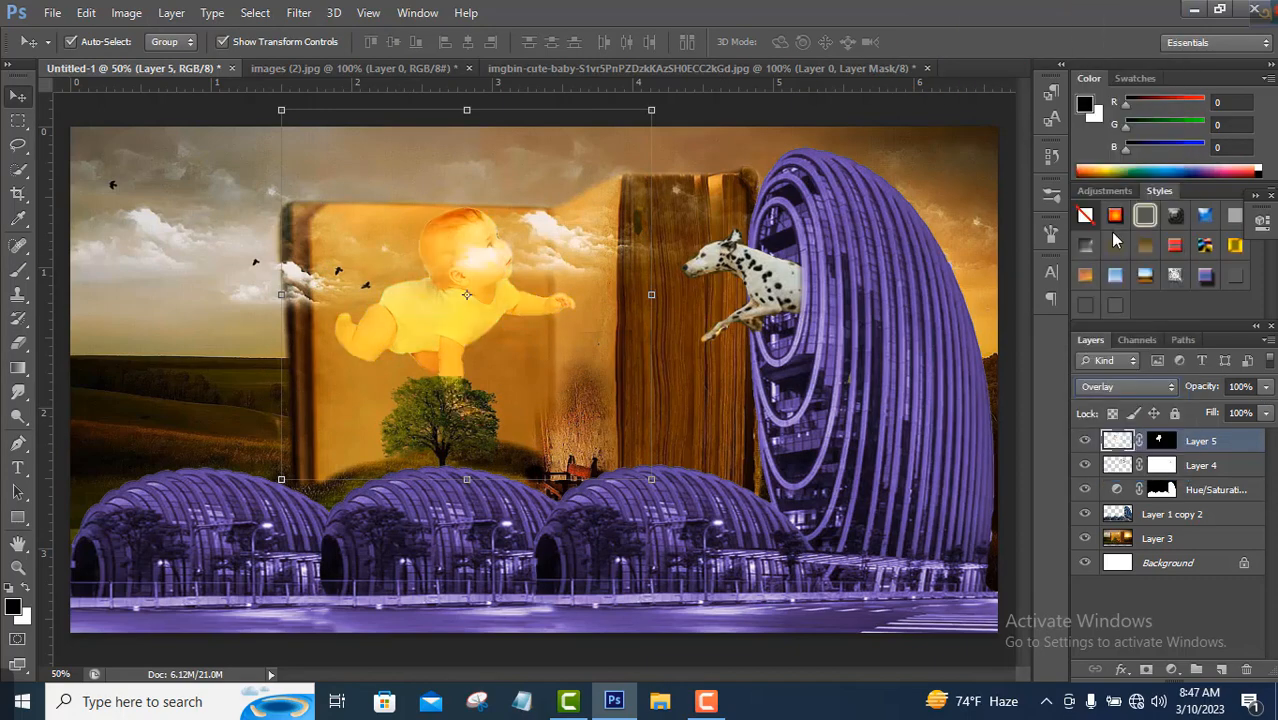